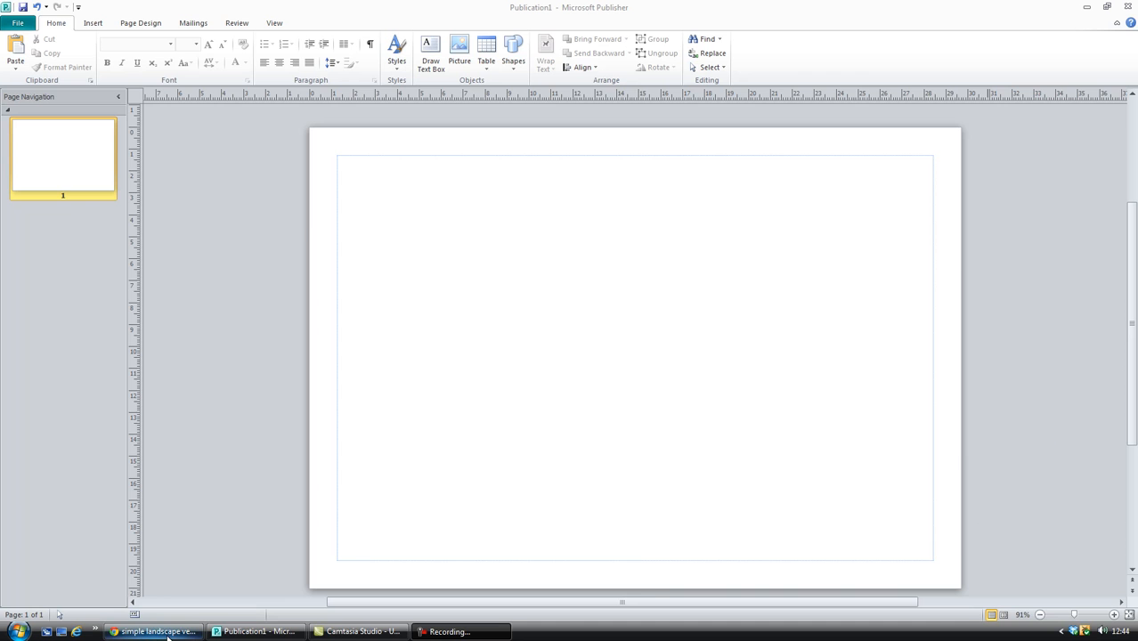
- Switch to Chrome and examine the open sunny landscape vector illustrations as style references
left_click(167, 636)
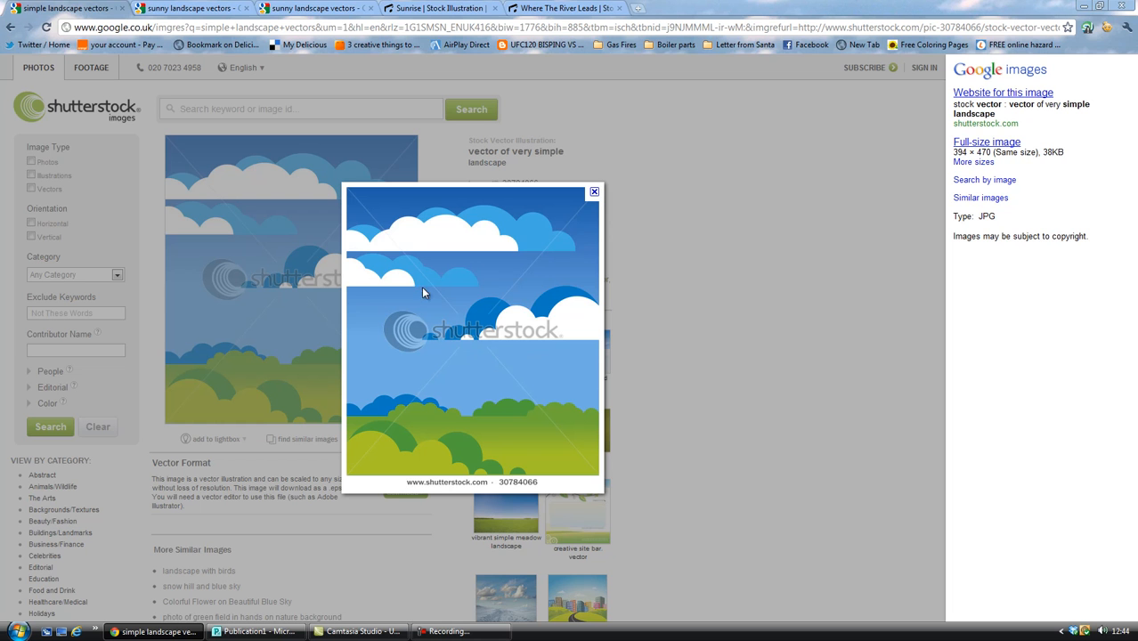
left_click(211, 8)
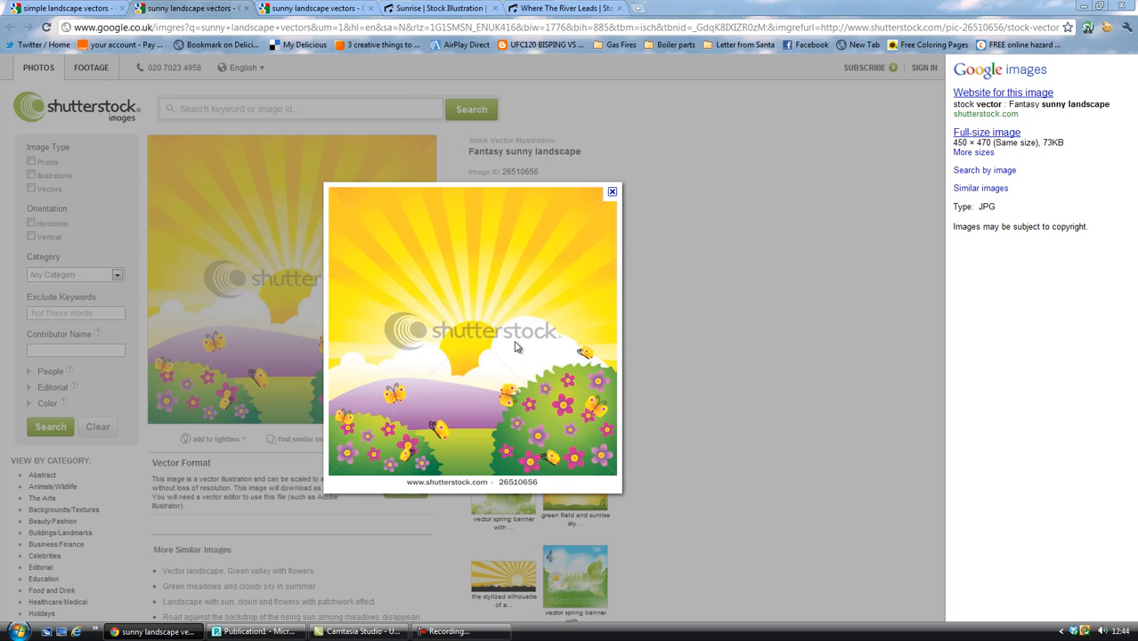
left_click(339, 9)
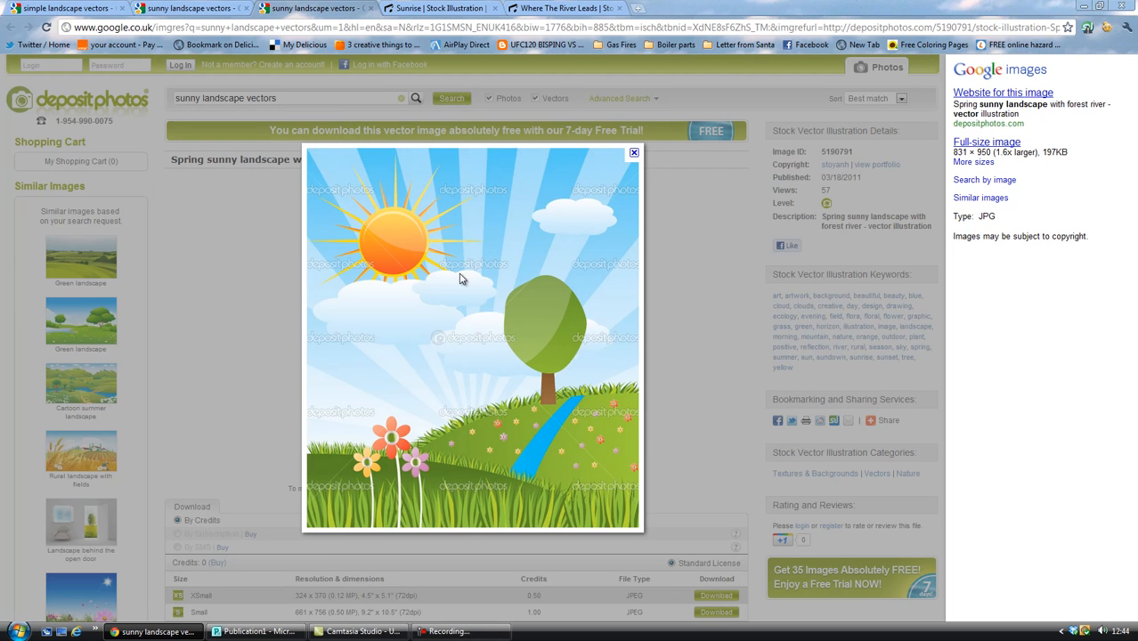
left_click(430, 9)
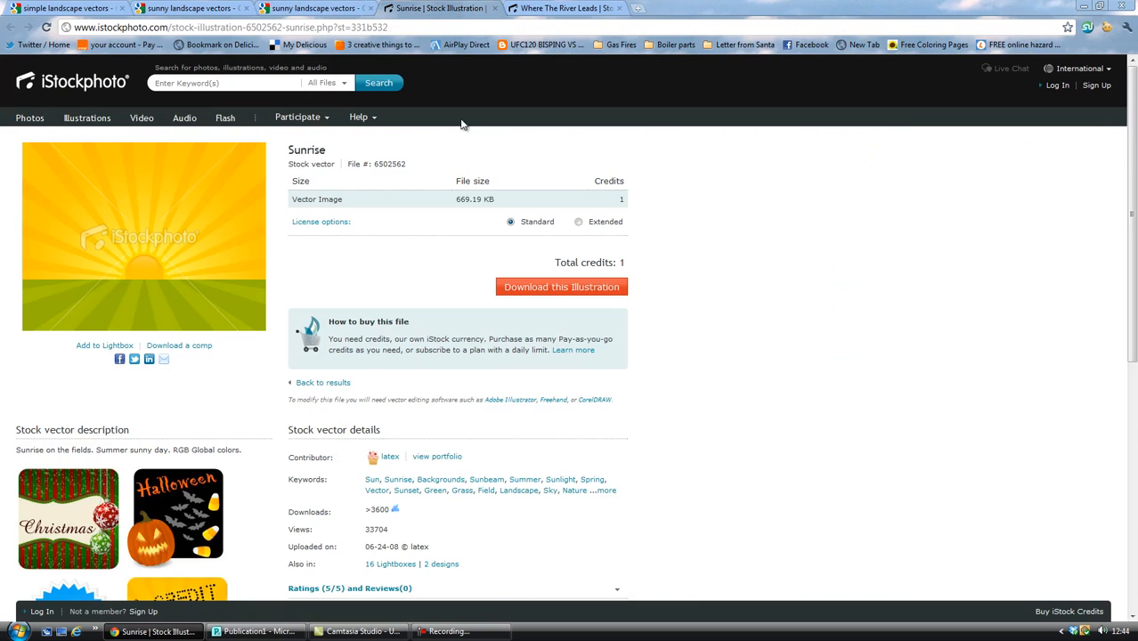
left_click(532, 11)
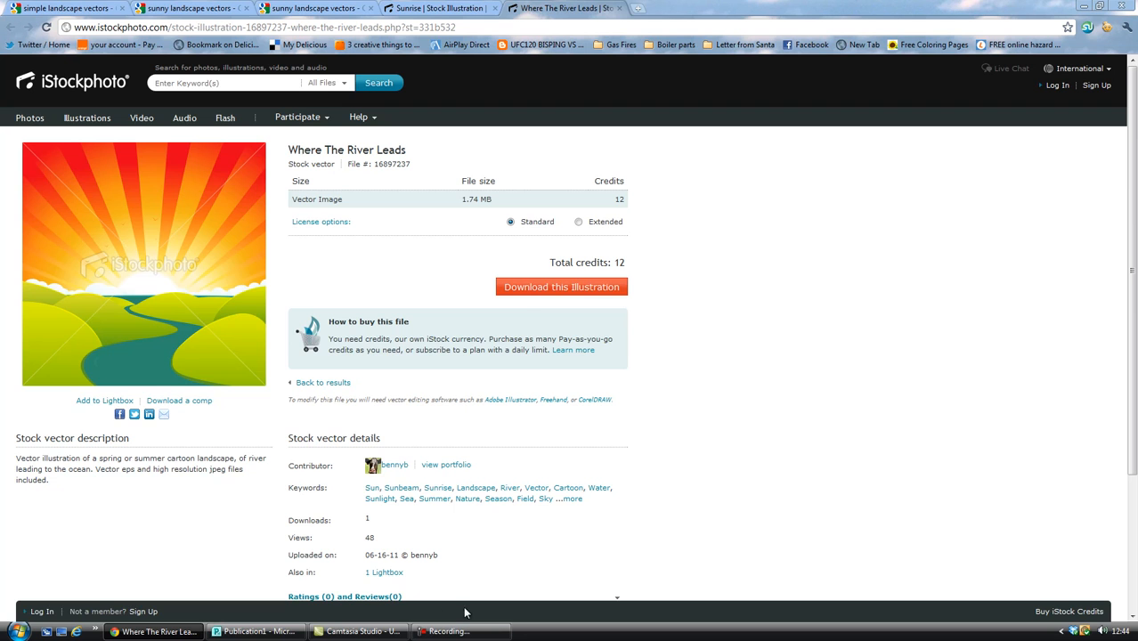
left_click(90, 7)
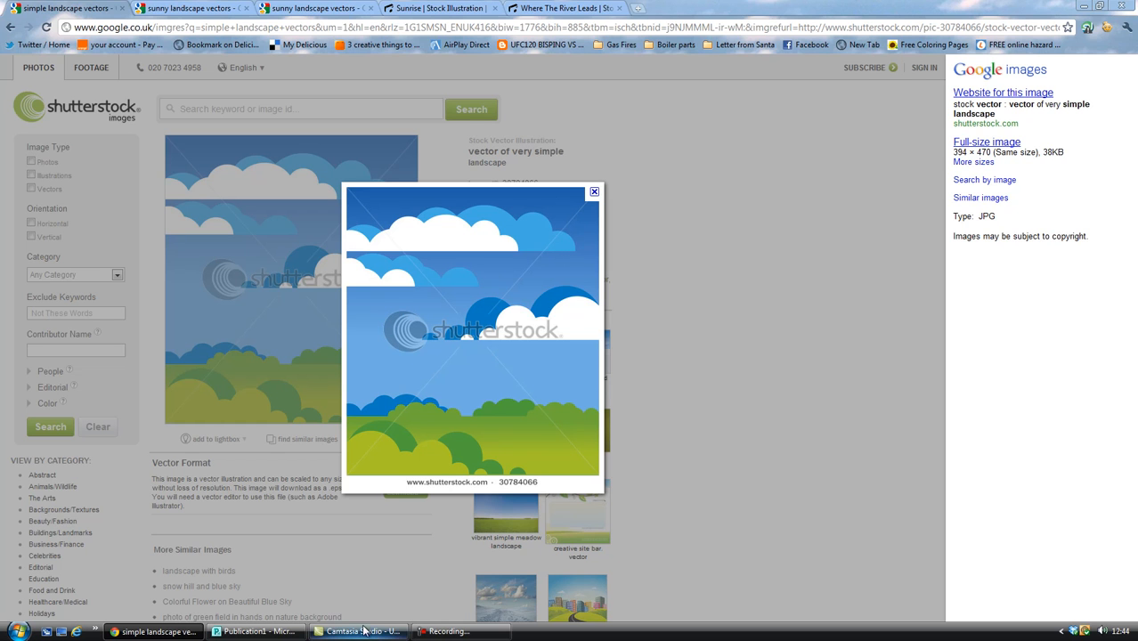
- Switch to Publisher and draw a rectangle about 21.5 cm wide and 18.5 cm high from the page's upper-left margin corner
left_click(258, 632)
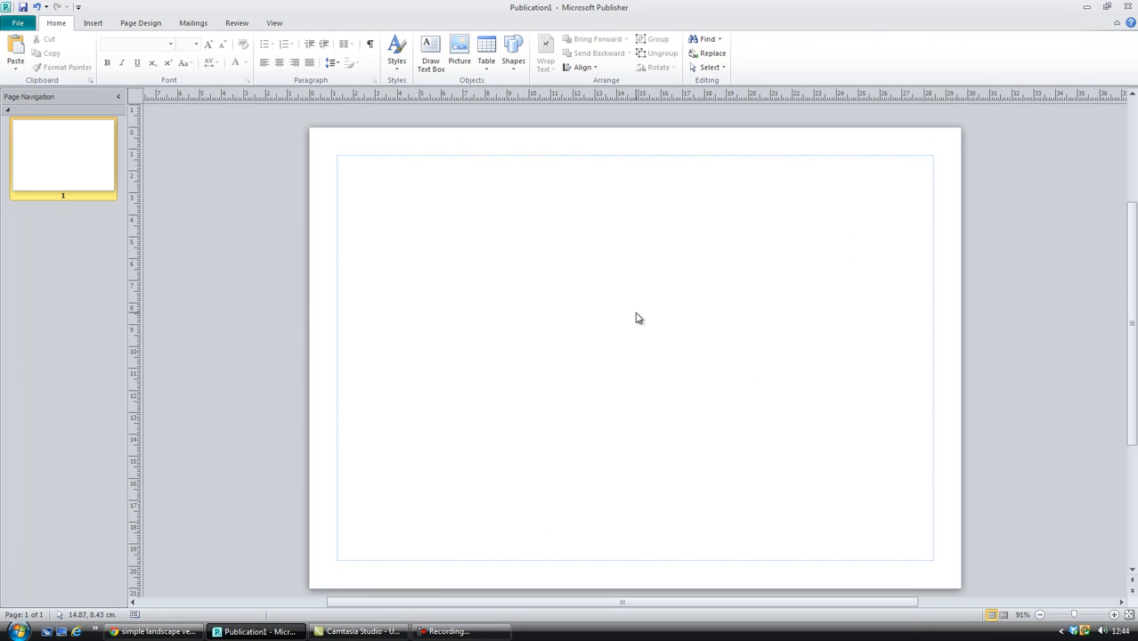
left_click(98, 26)
left_click(166, 70)
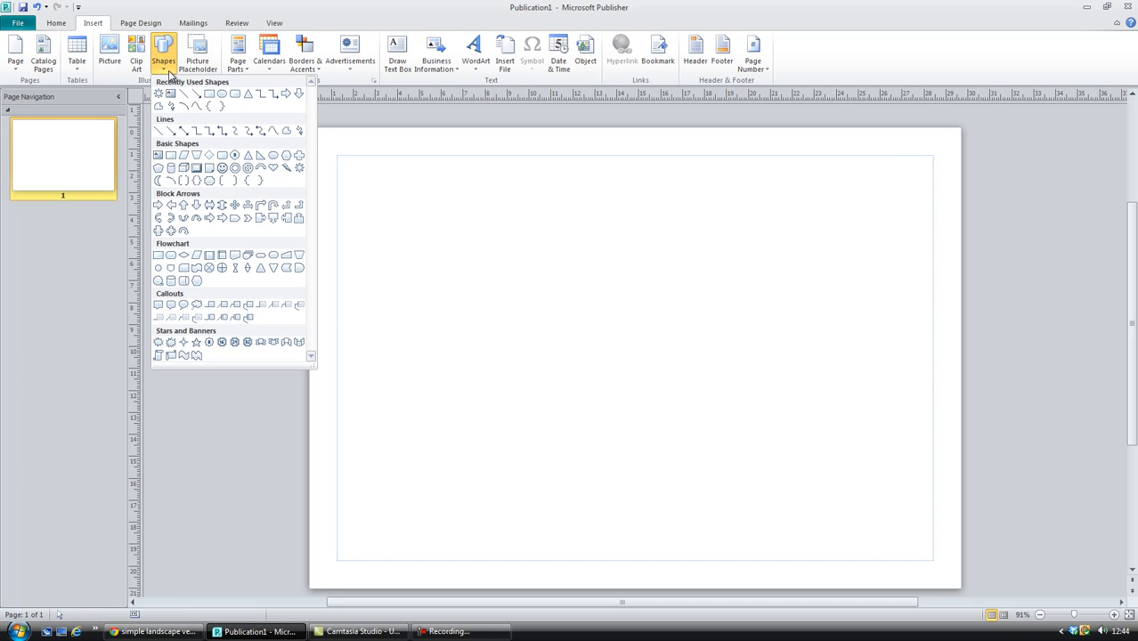
left_click(210, 94)
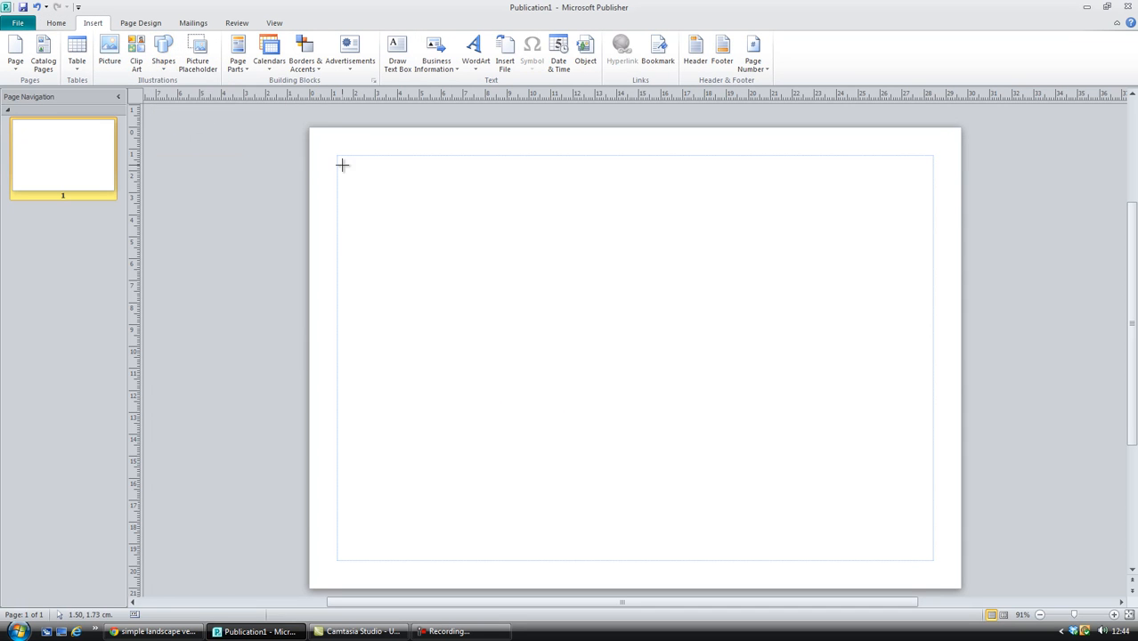
left_click(337, 155)
left_click(358, 242)
left_click(375, 211)
left_click_drag(392, 211, 808, 558)
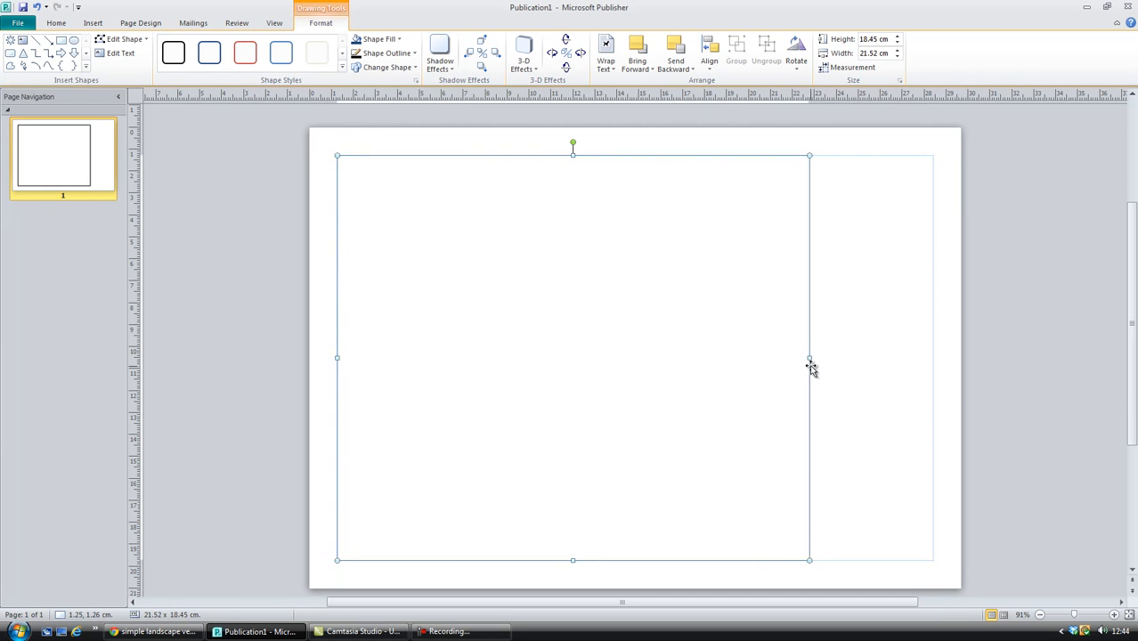
- Widen the rectangle to the right page margin, about 27.15 cm, and remove its outline
left_click_drag(811, 356, 912, 366)
left_click(811, 359)
left_click_drag(809, 357, 932, 372)
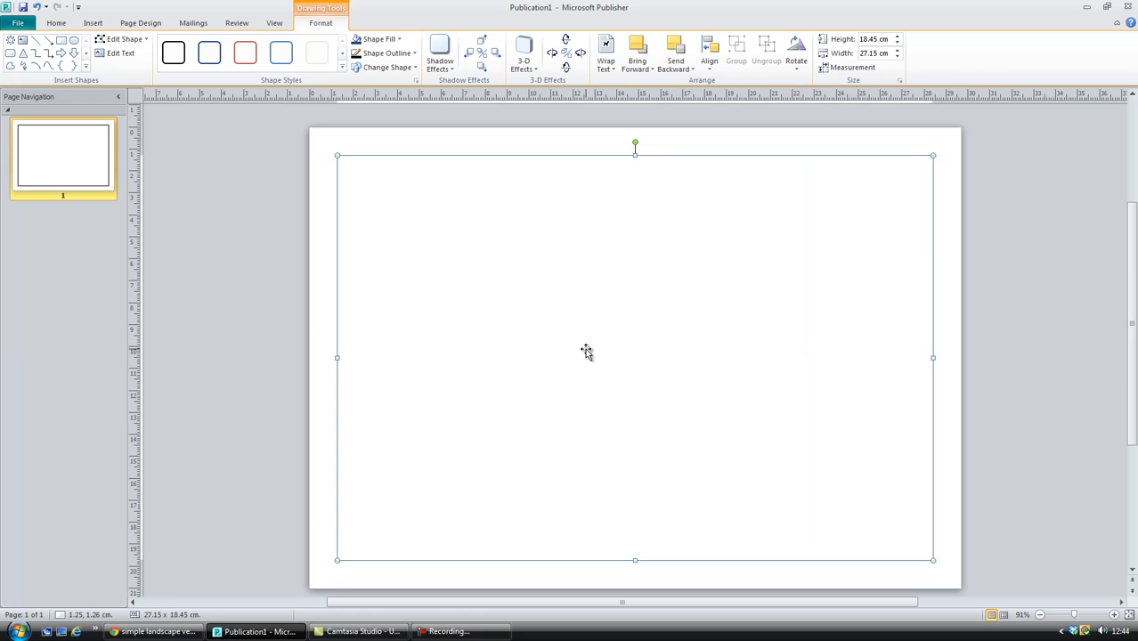
left_click(414, 55)
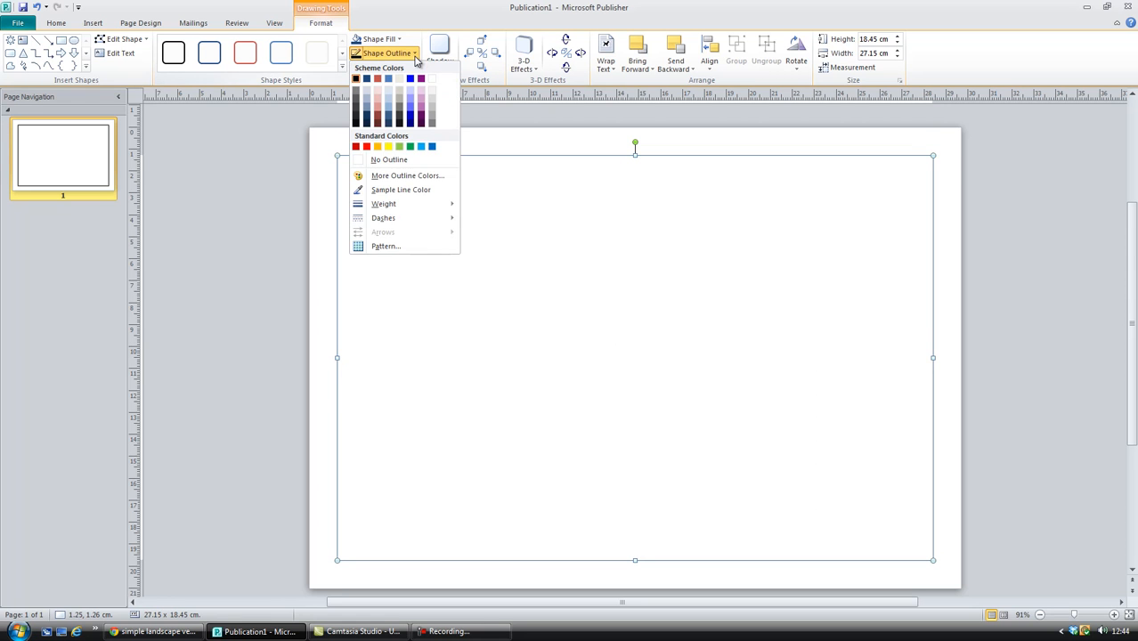
left_click(386, 160)
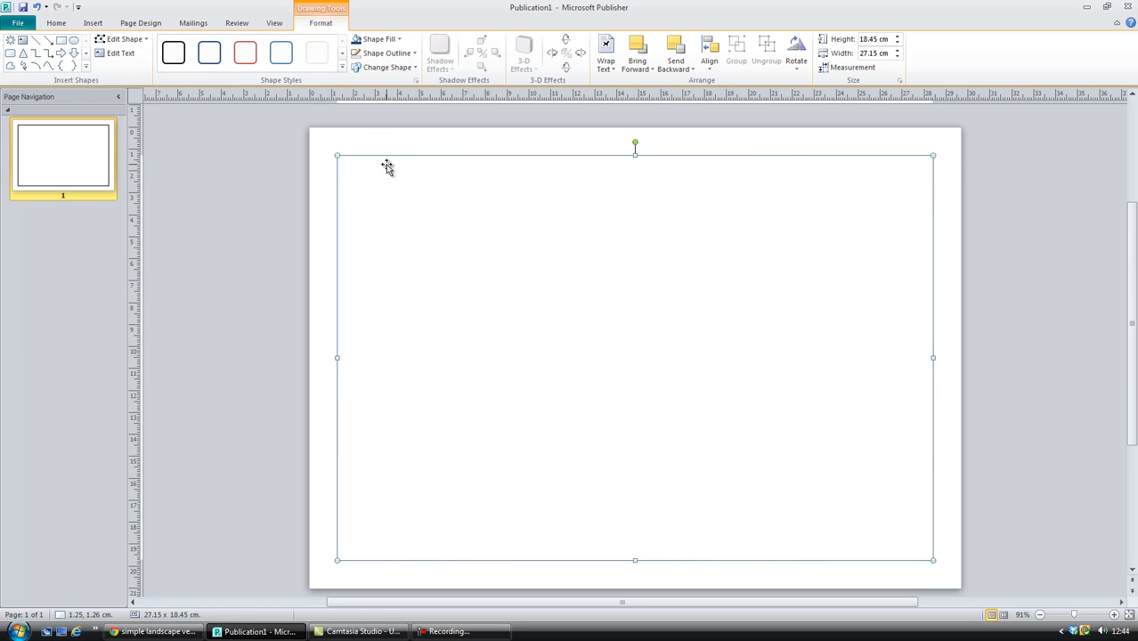
- Open the full gradient fill settings for the rectangle and choose a two-color gradient
left_click(400, 40)
left_click(401, 41)
left_click(401, 41)
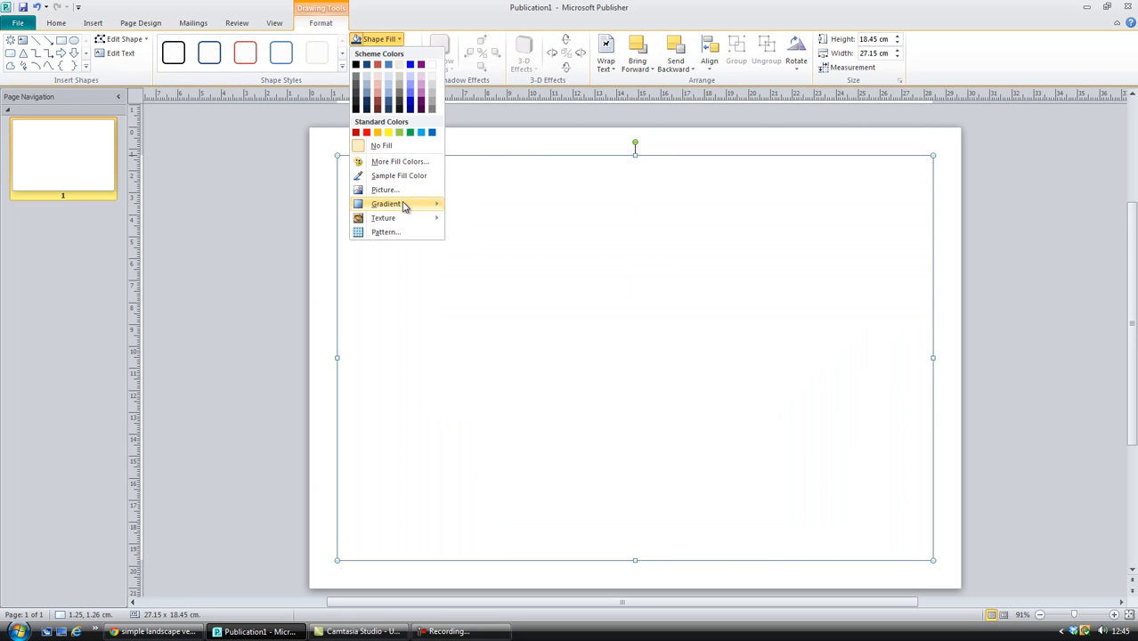
mouse_move(404, 207)
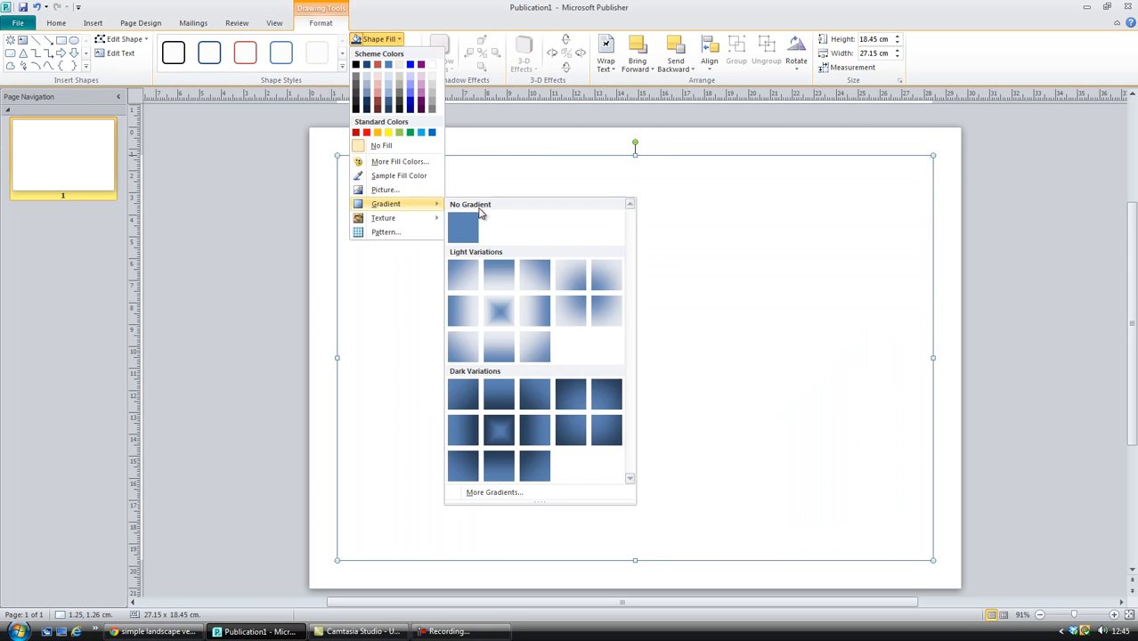
left_click(494, 492)
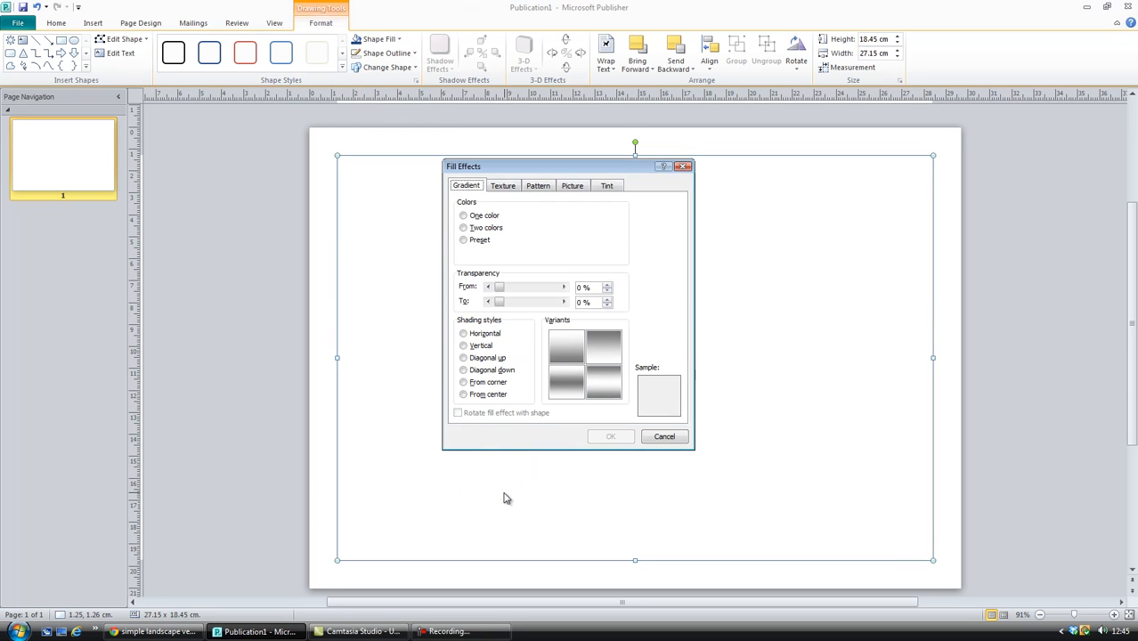
left_click(464, 227)
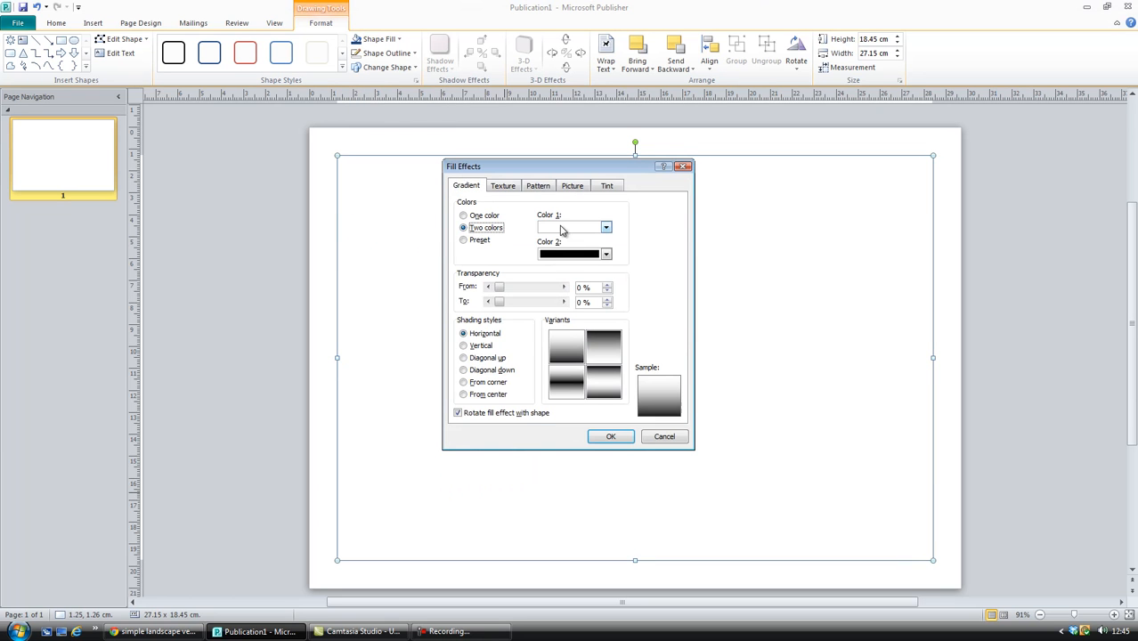
- Try the Daybreak preset gradient colors for the rectangle and switch back to two colors
left_click(463, 239)
left_click(609, 228)
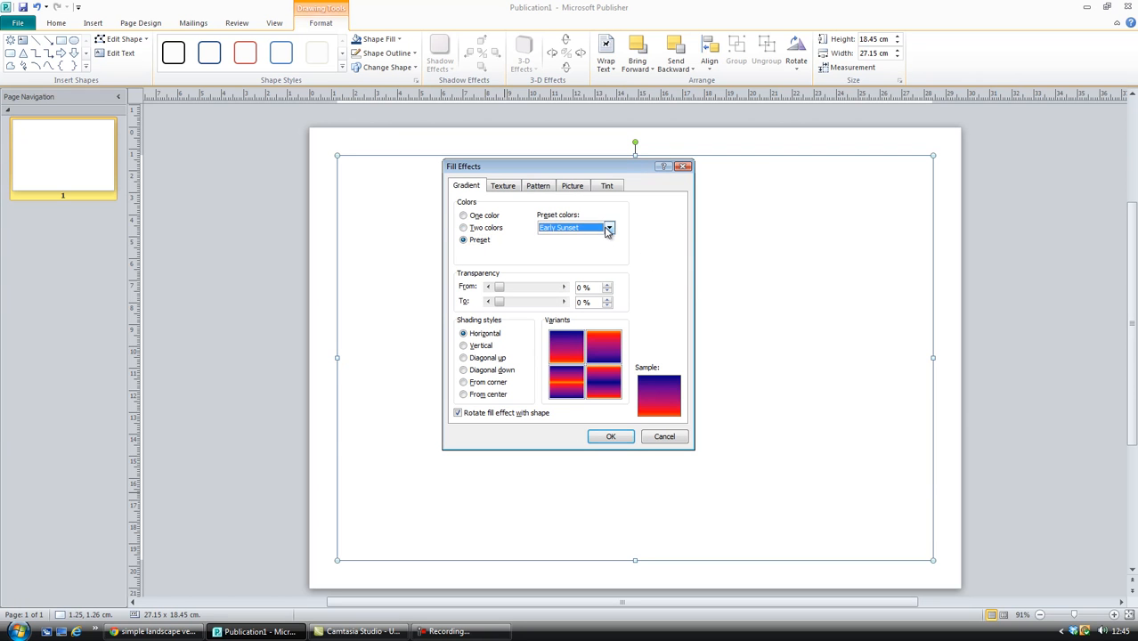
left_click(570, 263)
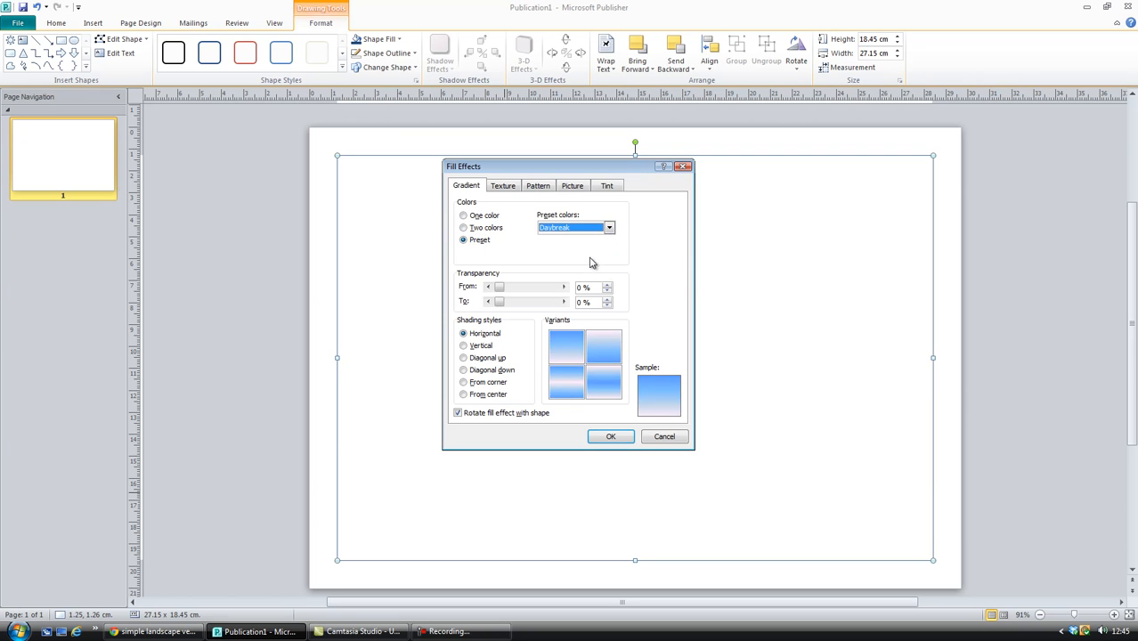
left_click(486, 232)
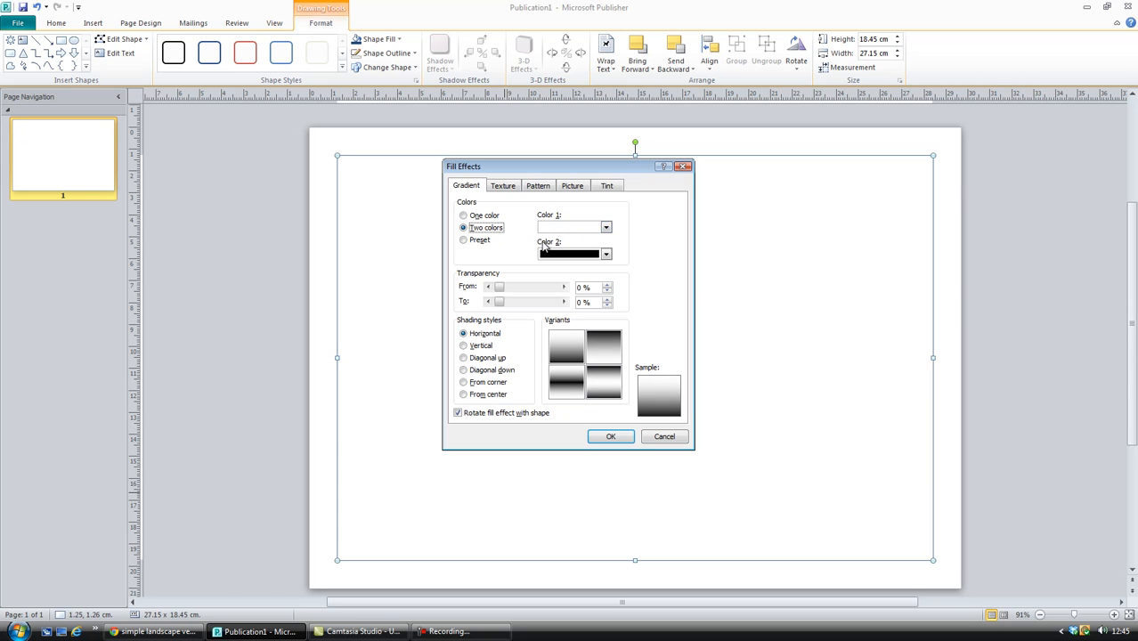
- Fill the rectangle with a horizontal light blue to blue gradient and shorten it from below to about 12.3 cm high
left_click(605, 228)
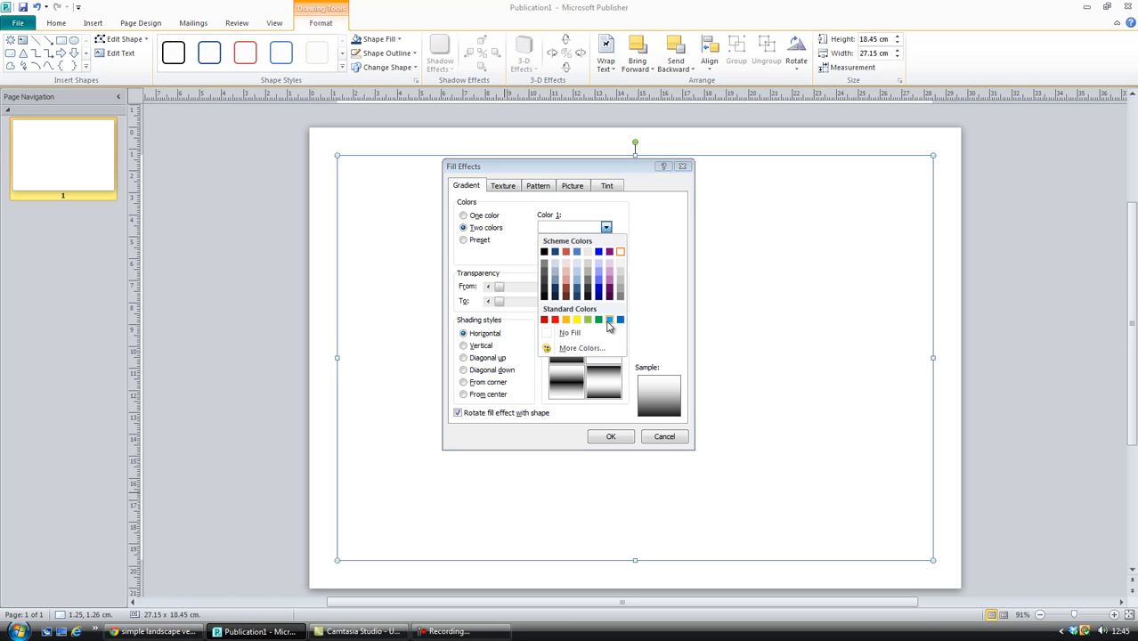
left_click(609, 321)
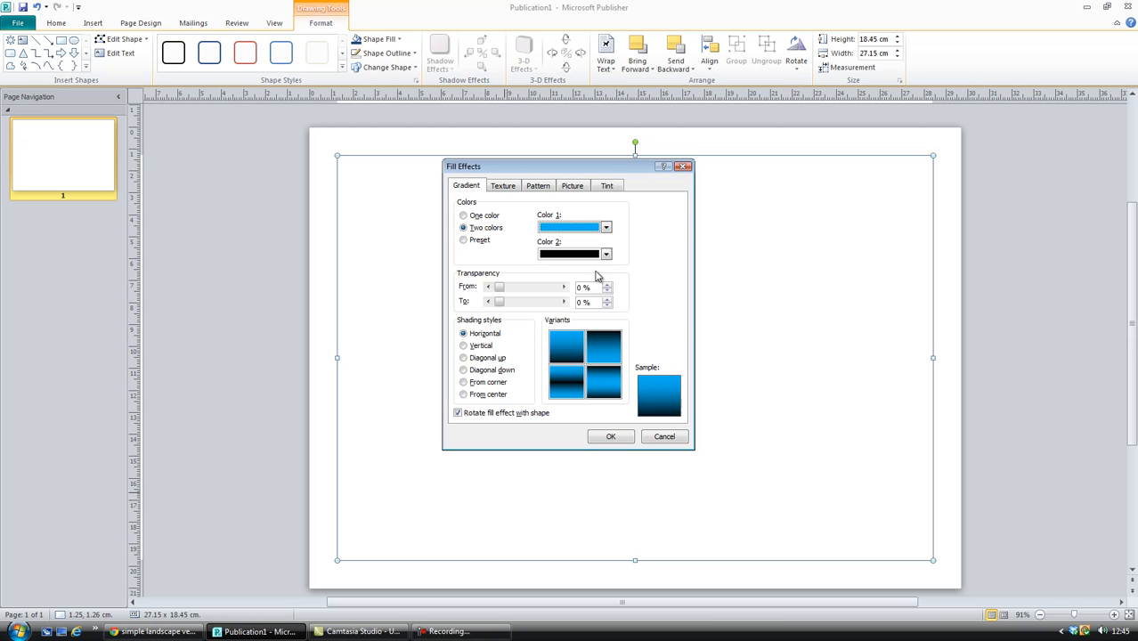
left_click(605, 256)
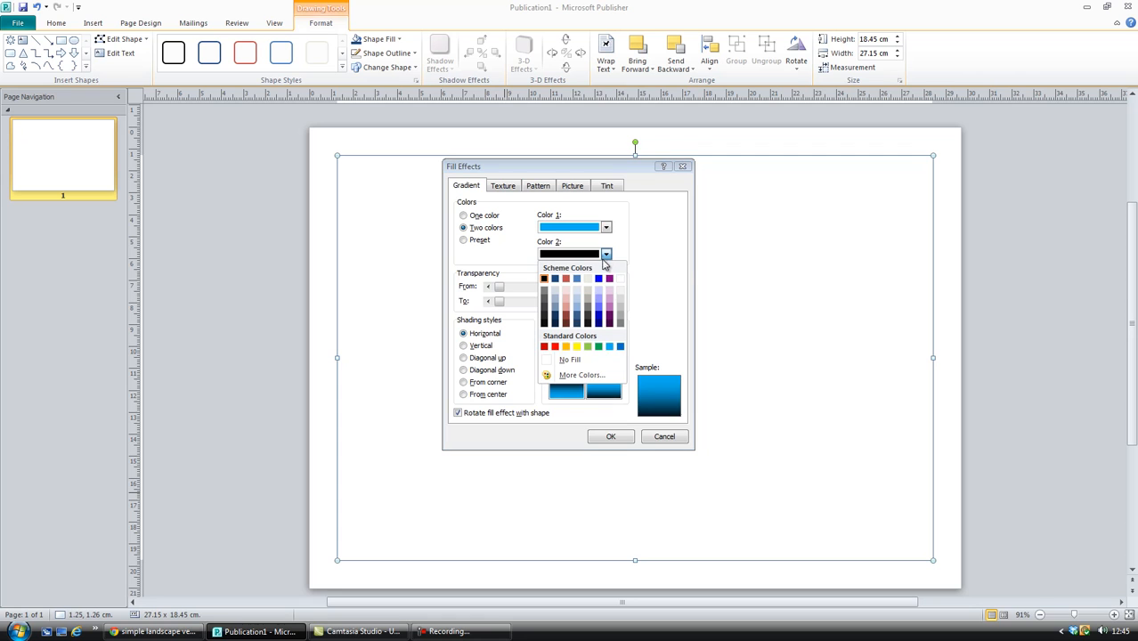
left_click(621, 347)
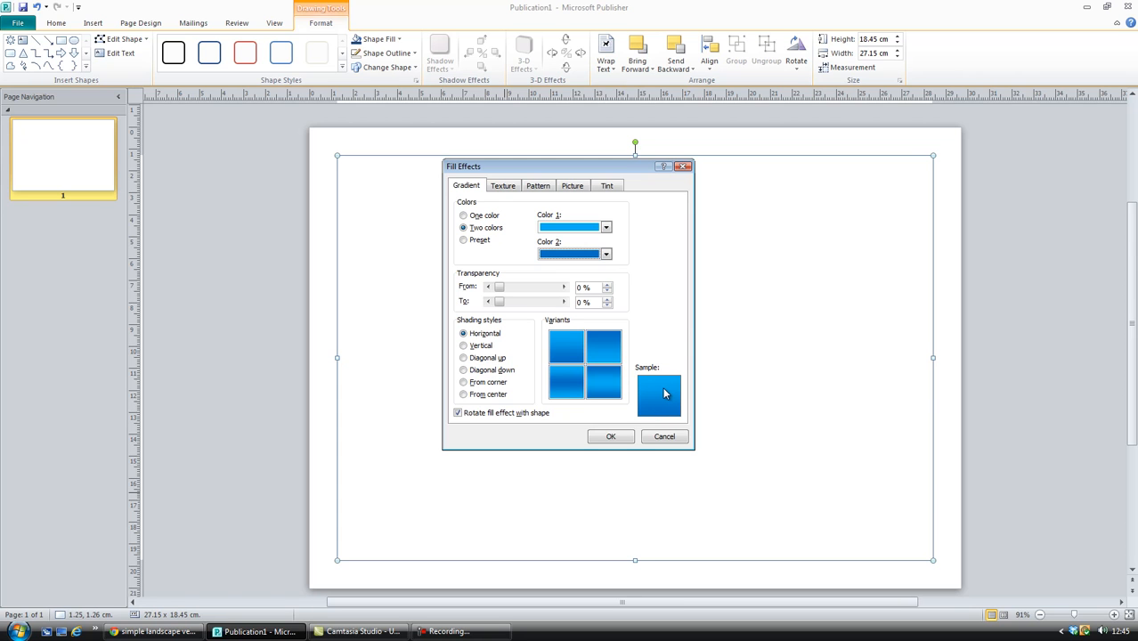
left_click(612, 437)
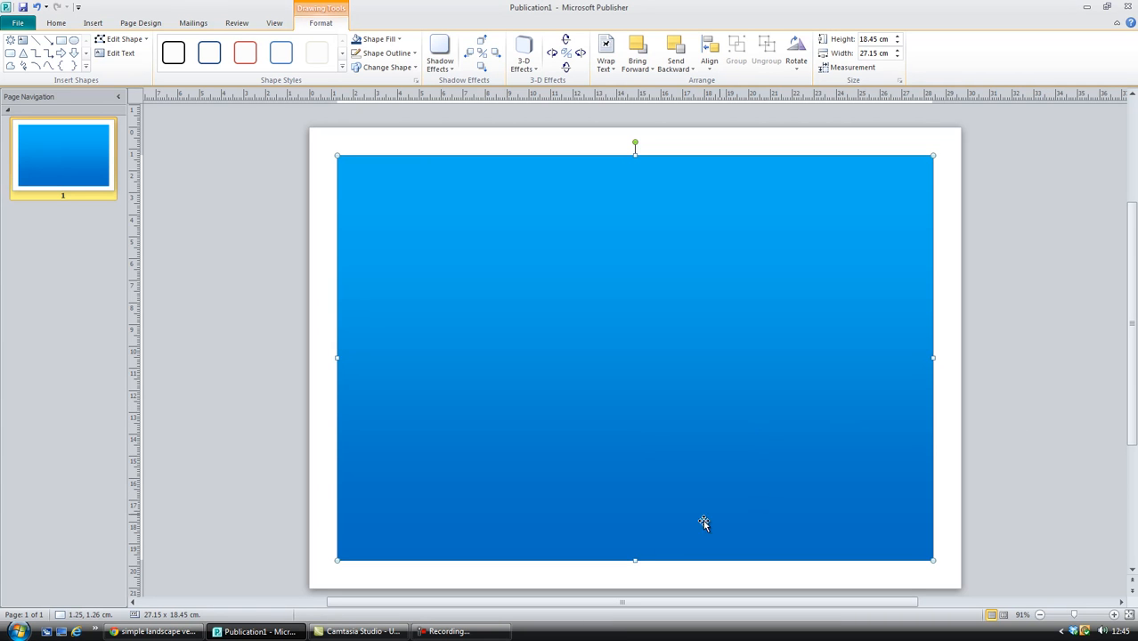
left_click_drag(634, 559, 632, 425)
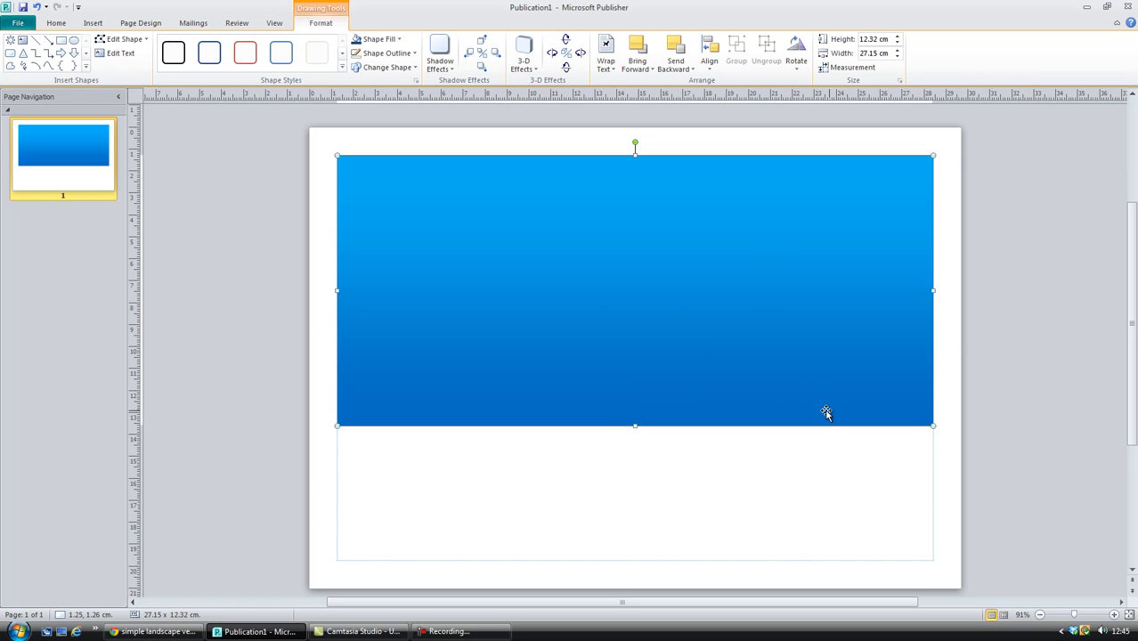
- Duplicate the blue rectangle and place the copy over the lower part of the page, aligned with the side margins
right_click(770, 365)
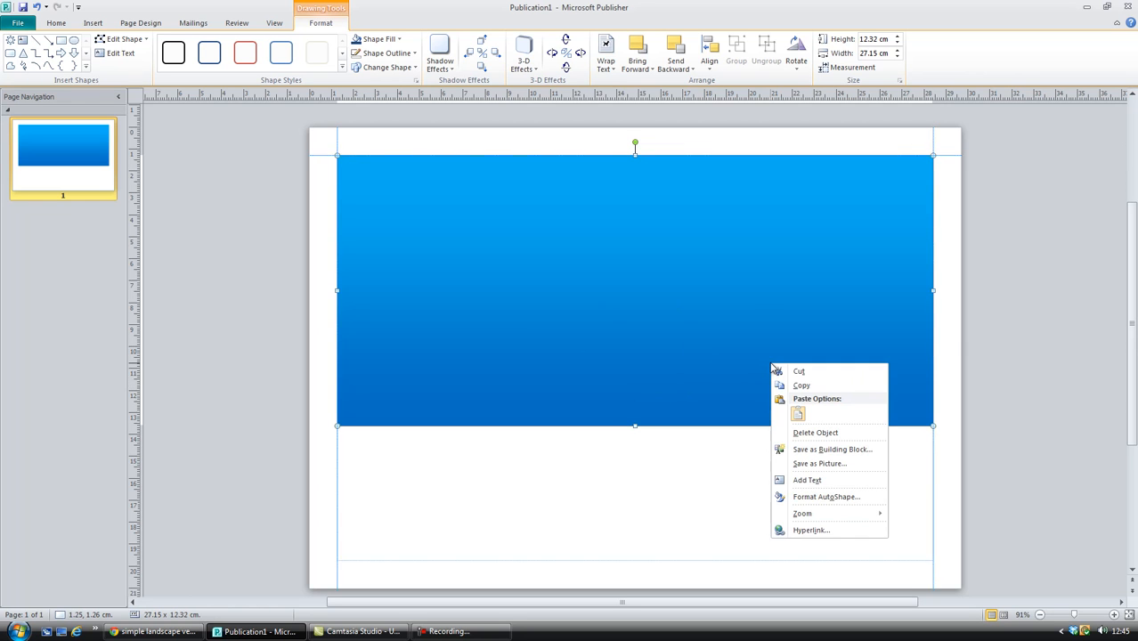
left_click(797, 386)
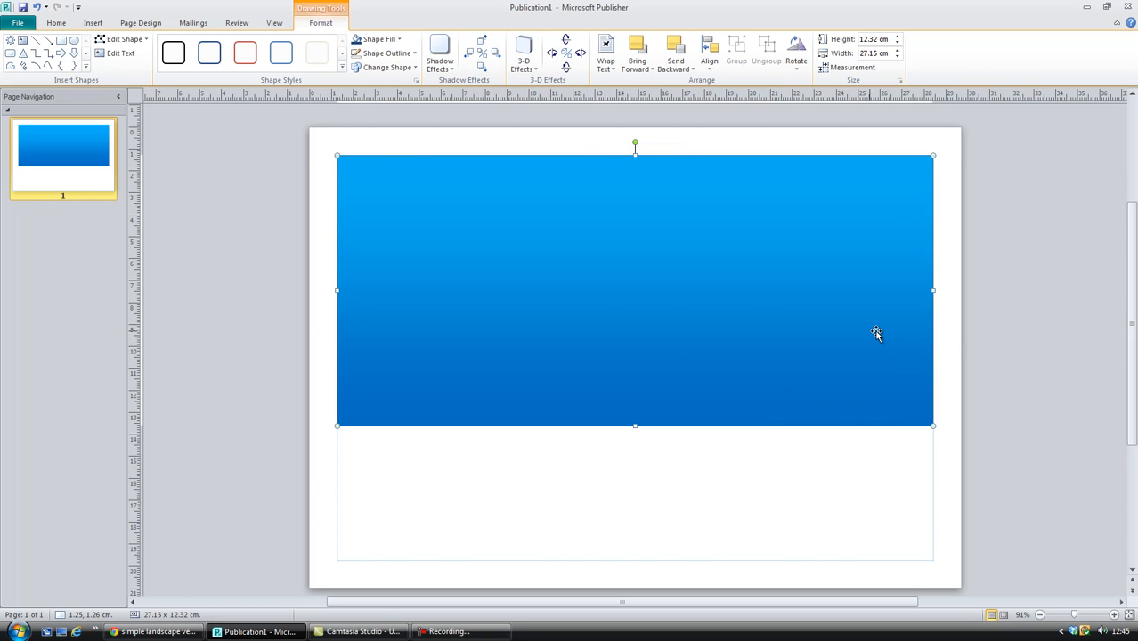
right_click(1047, 343)
left_click(955, 373)
left_click_drag(1069, 394, 373, 360)
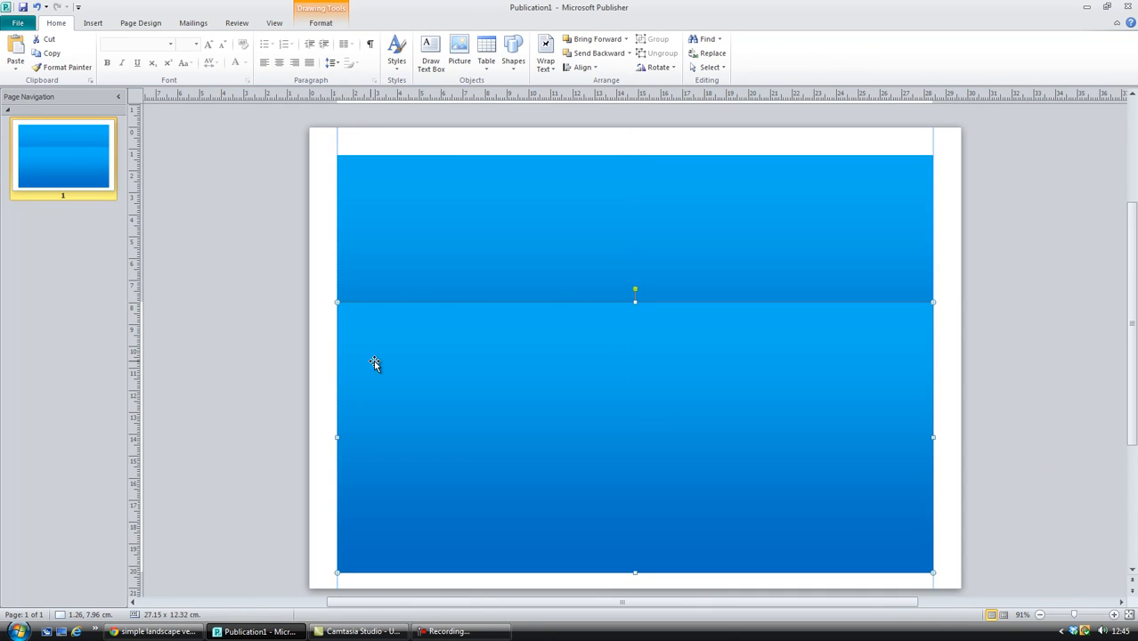
- Fill the lower rectangle with a horizontal two-color gradient from light green to green
left_click(319, 23)
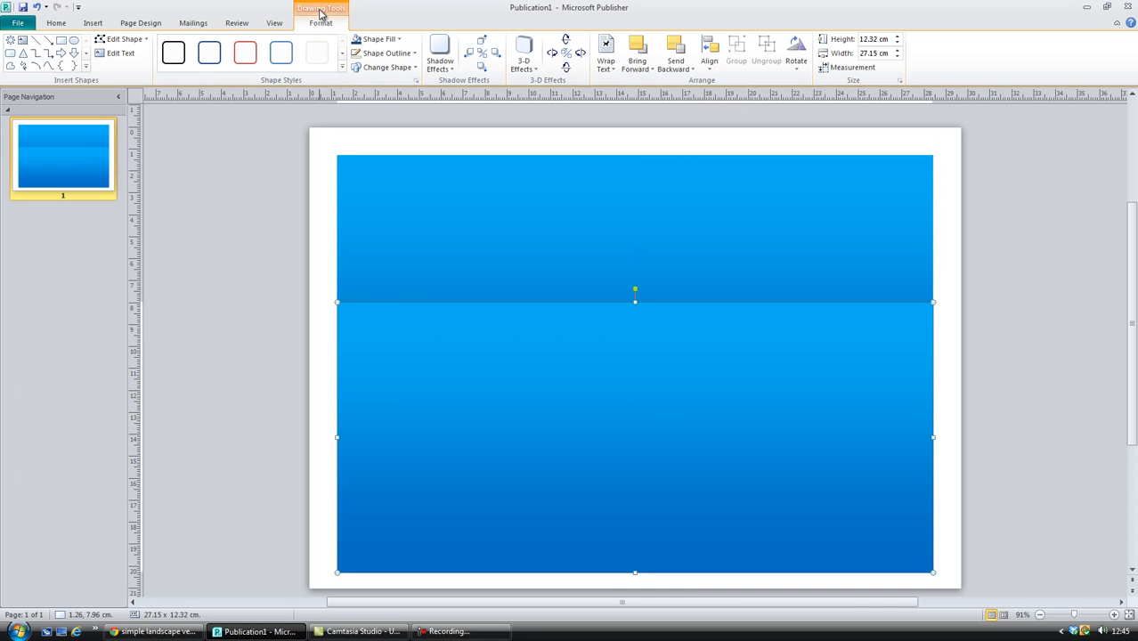
left_click(400, 41)
mouse_move(408, 207)
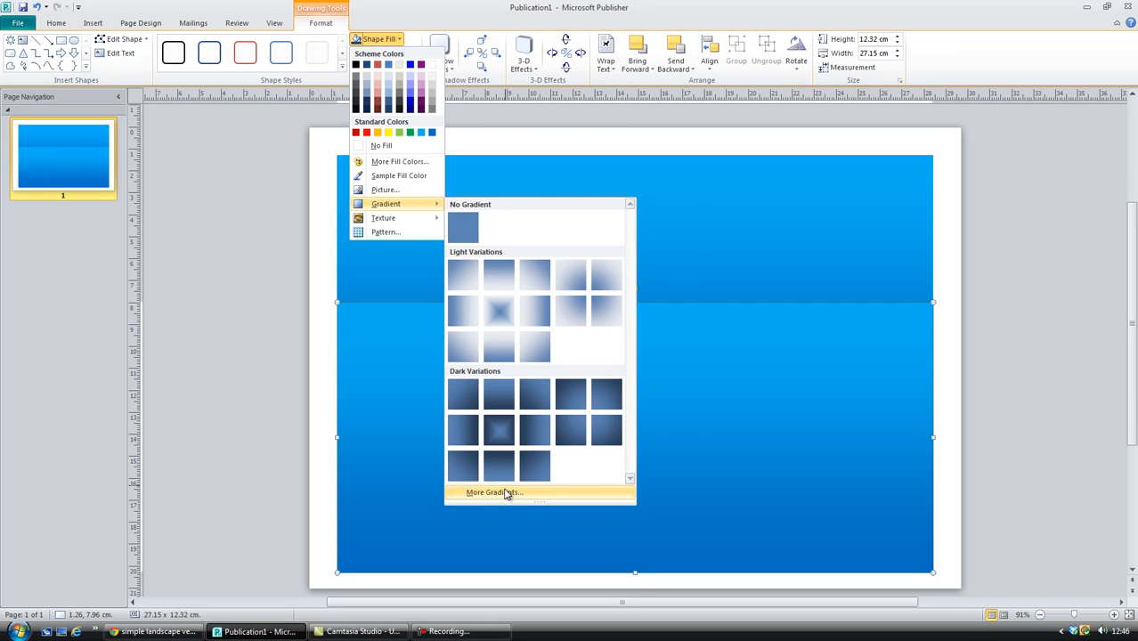
left_click(505, 494)
left_click(605, 228)
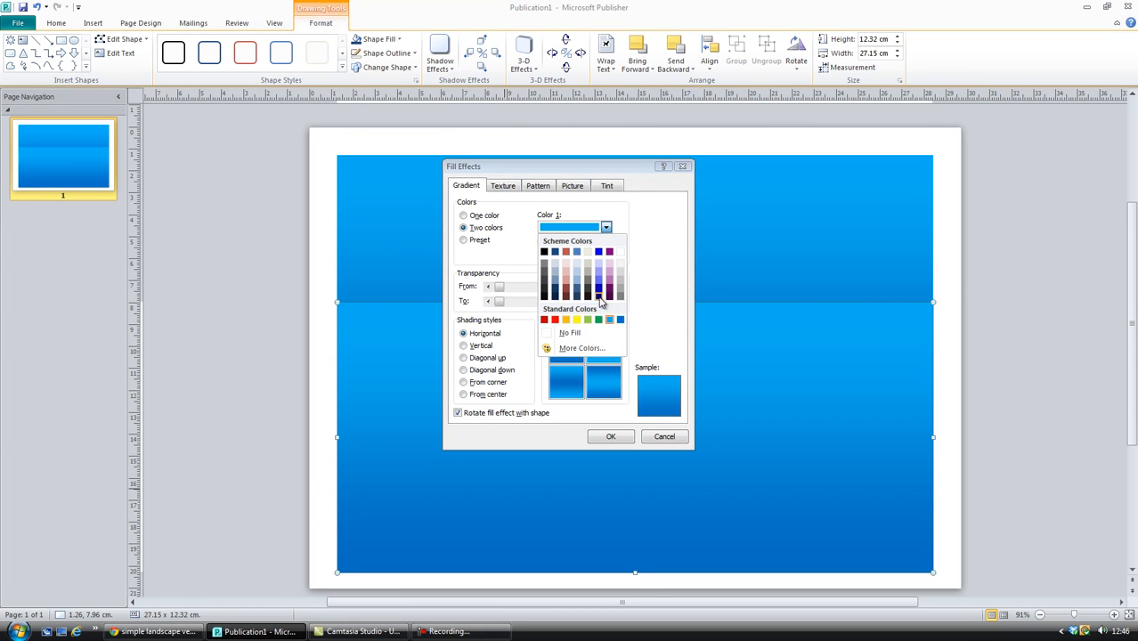
left_click(587, 321)
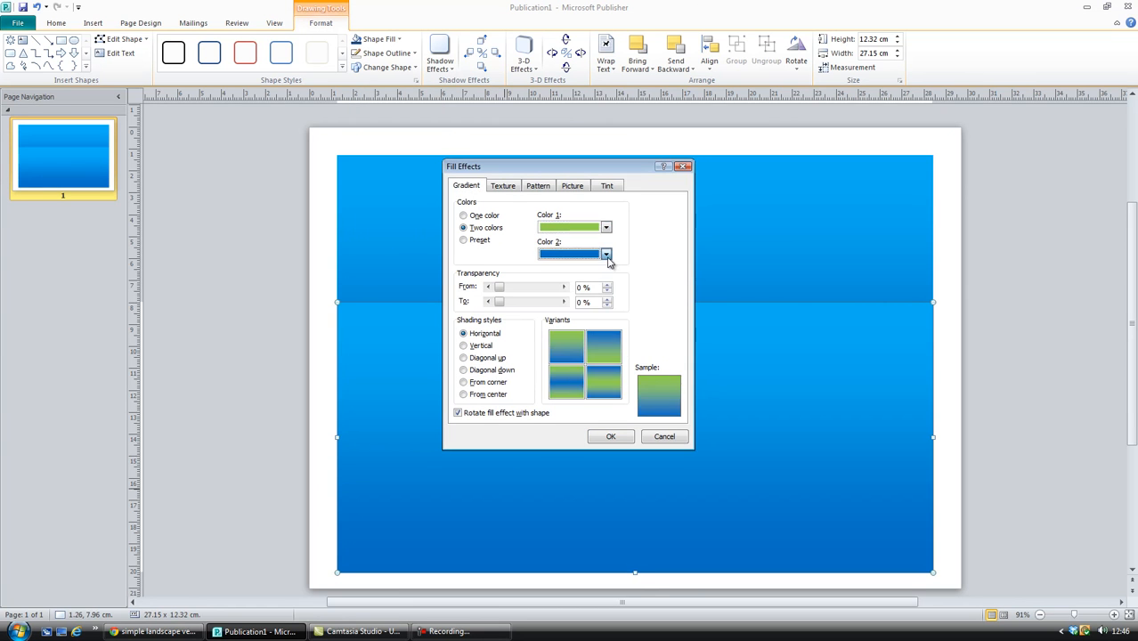
left_click(606, 254)
left_click(608, 350)
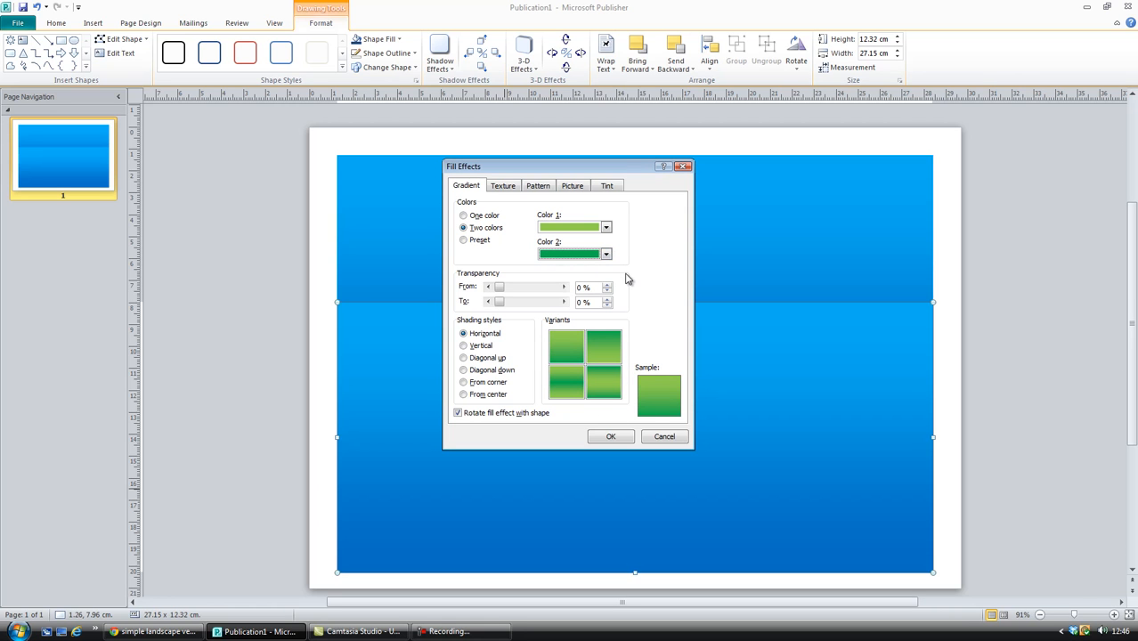
left_click(605, 254)
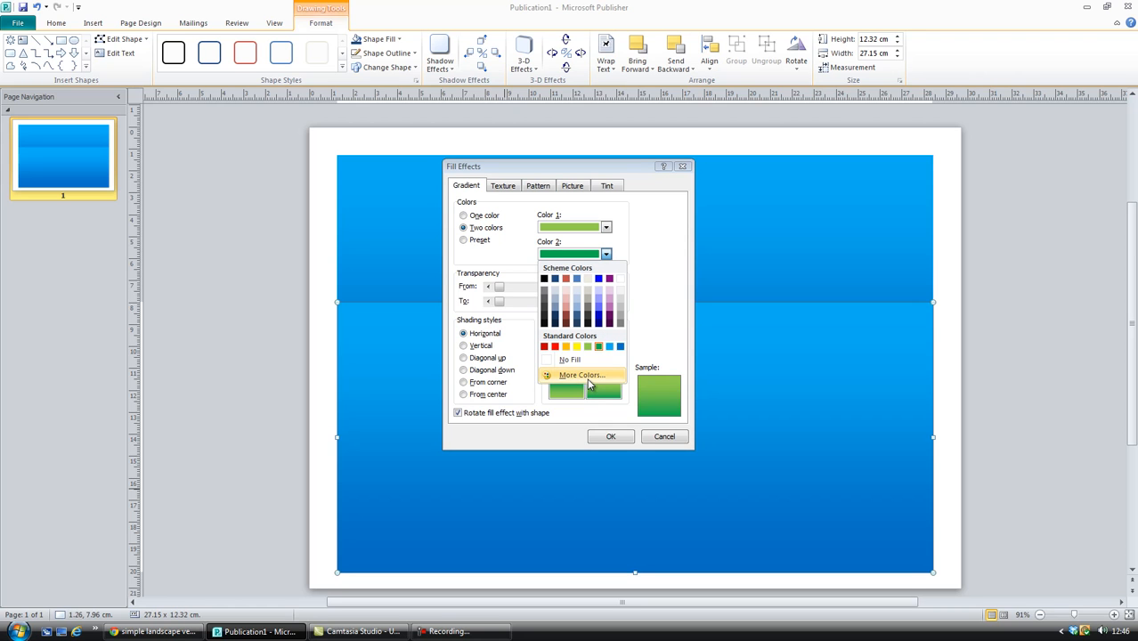
left_click(626, 442)
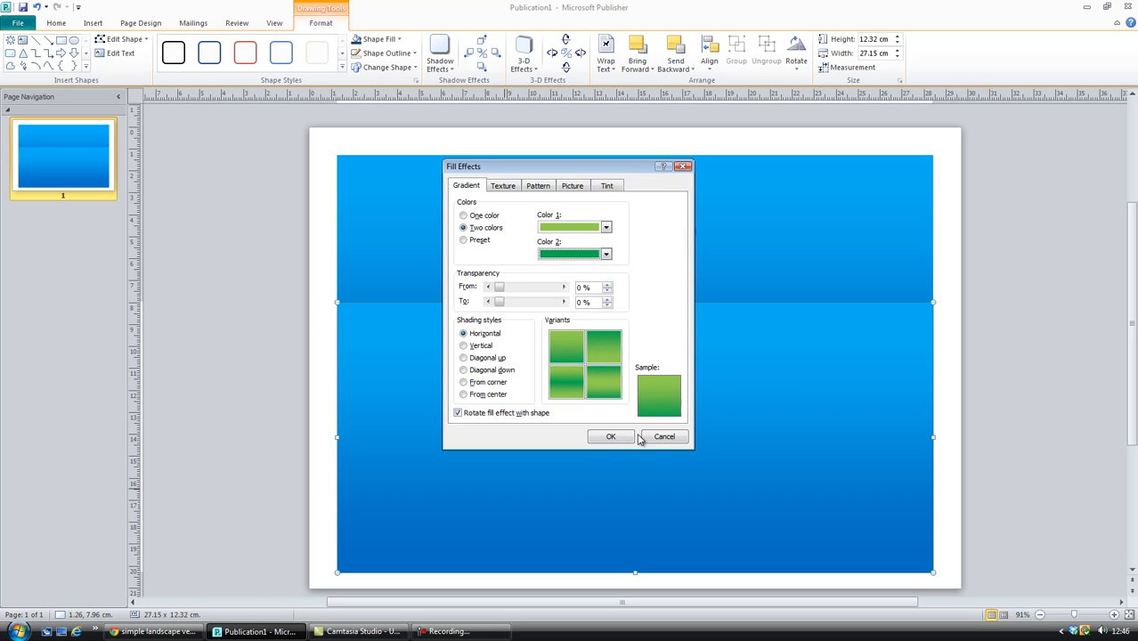
left_click(613, 437)
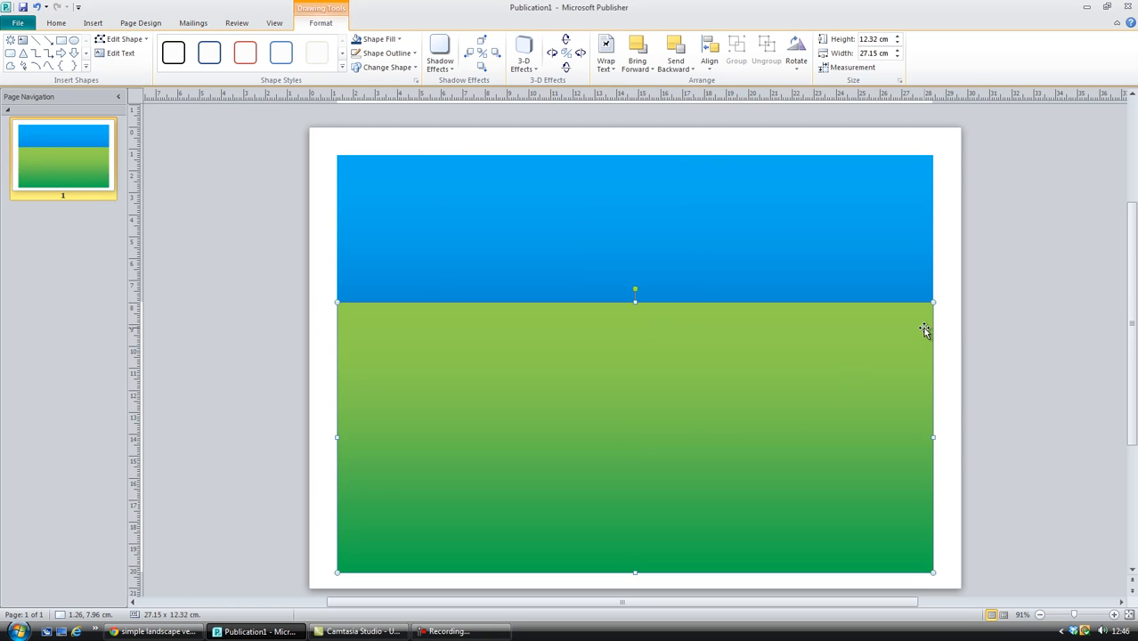
- Lower the green rectangle's upper edge so the rectangle is about 8.55 cm high
left_click(948, 321)
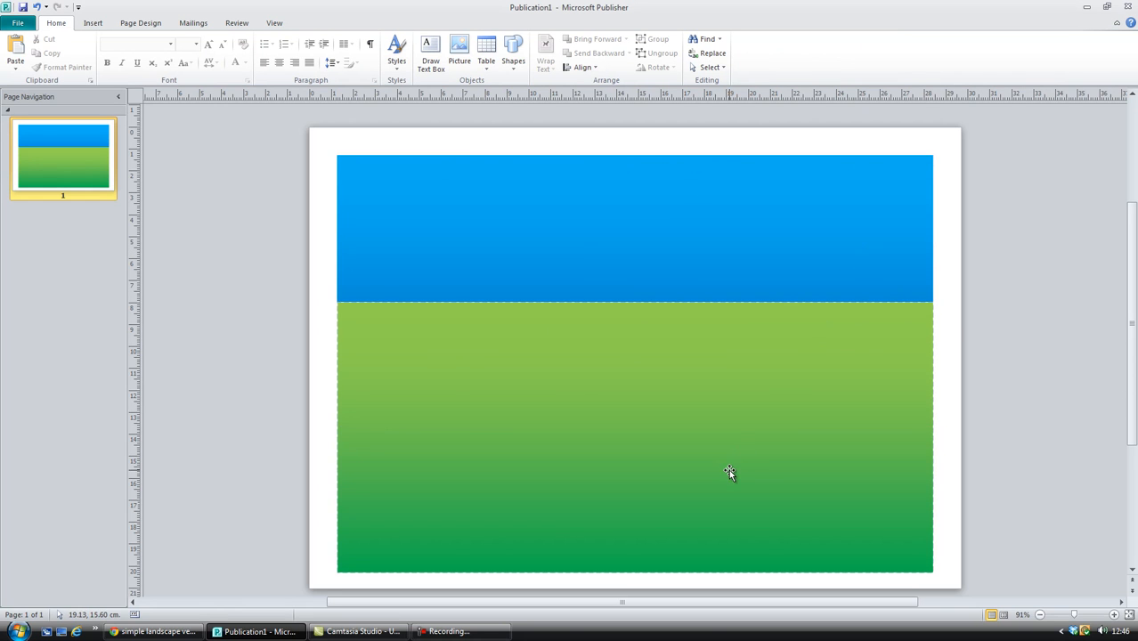
left_click(663, 347)
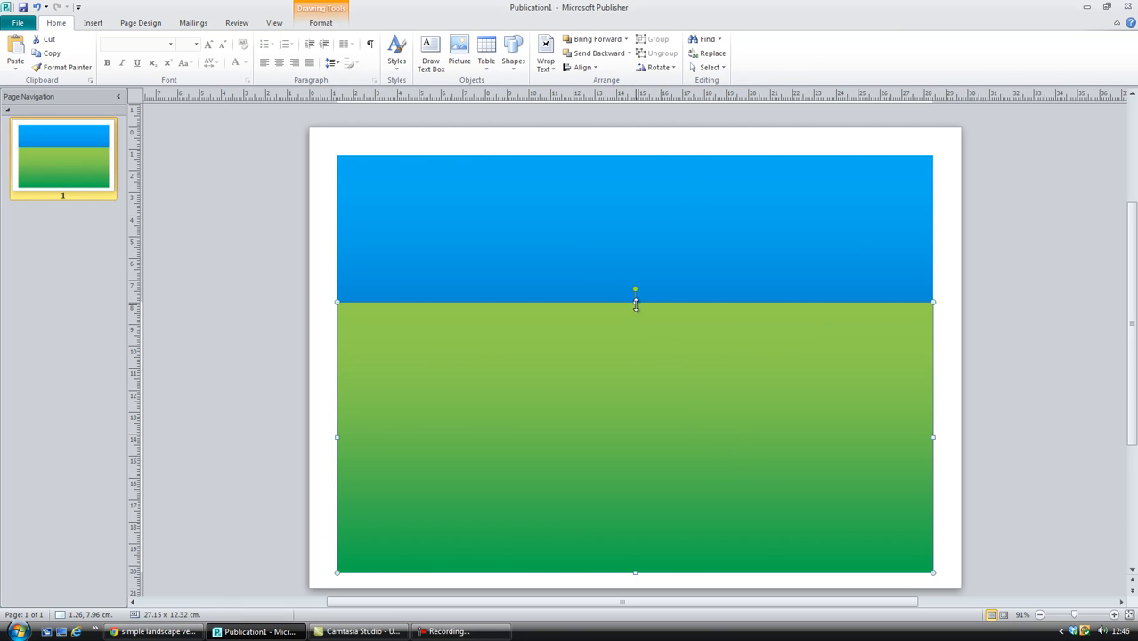
left_click_drag(636, 302, 636, 385)
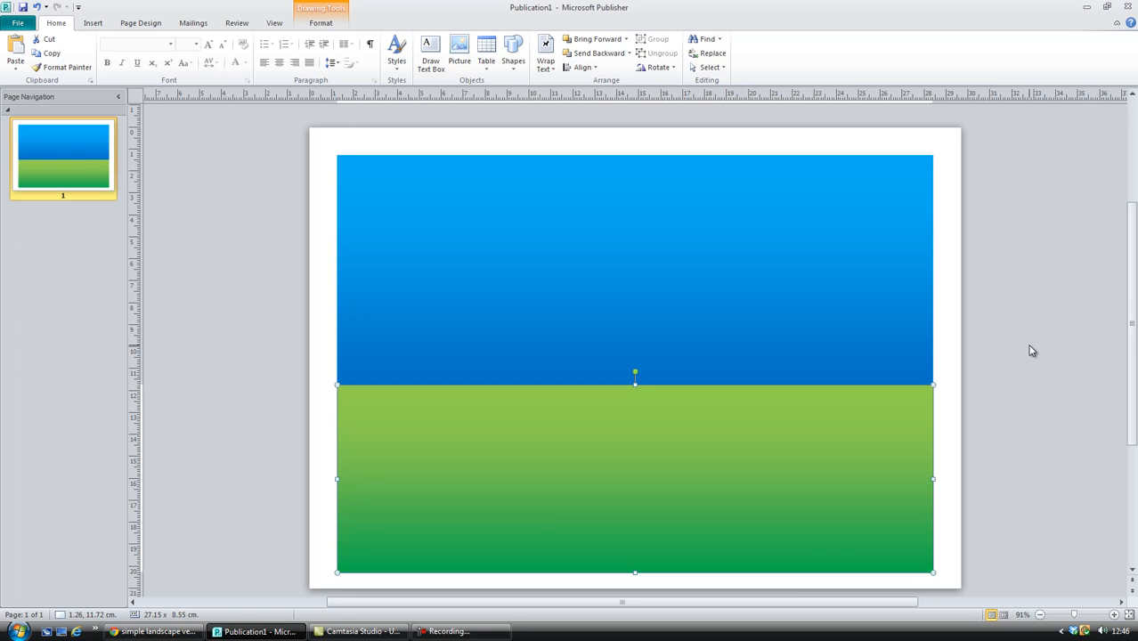
- Search the clip art for "autoshapes" and insert the orange cloud onto the page
left_click(93, 22)
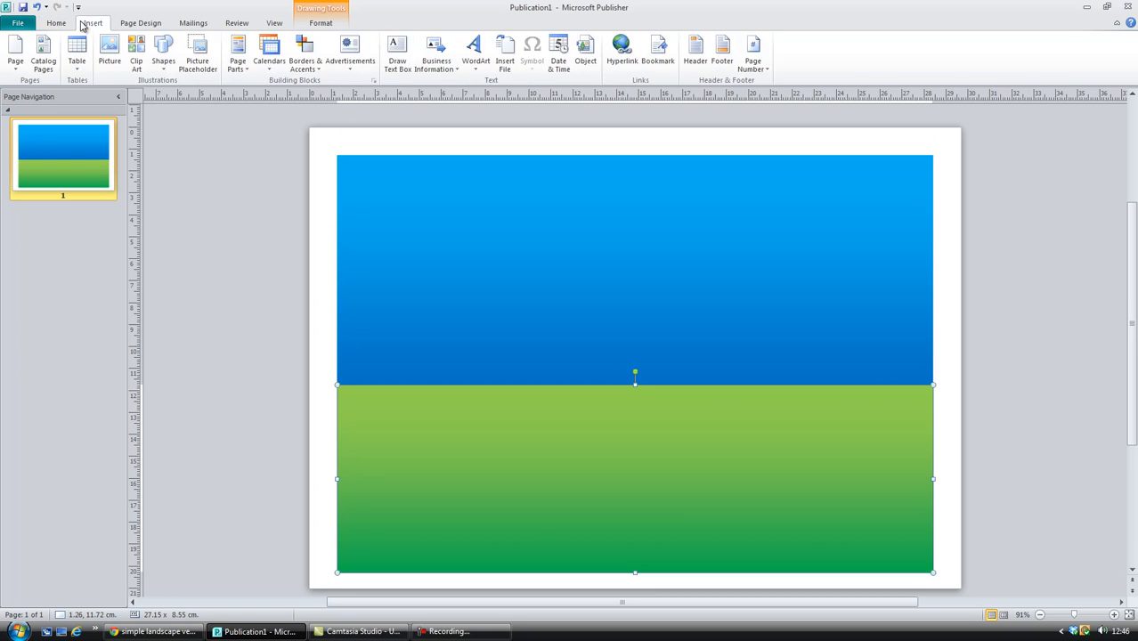
left_click(136, 49)
left_click(1113, 123)
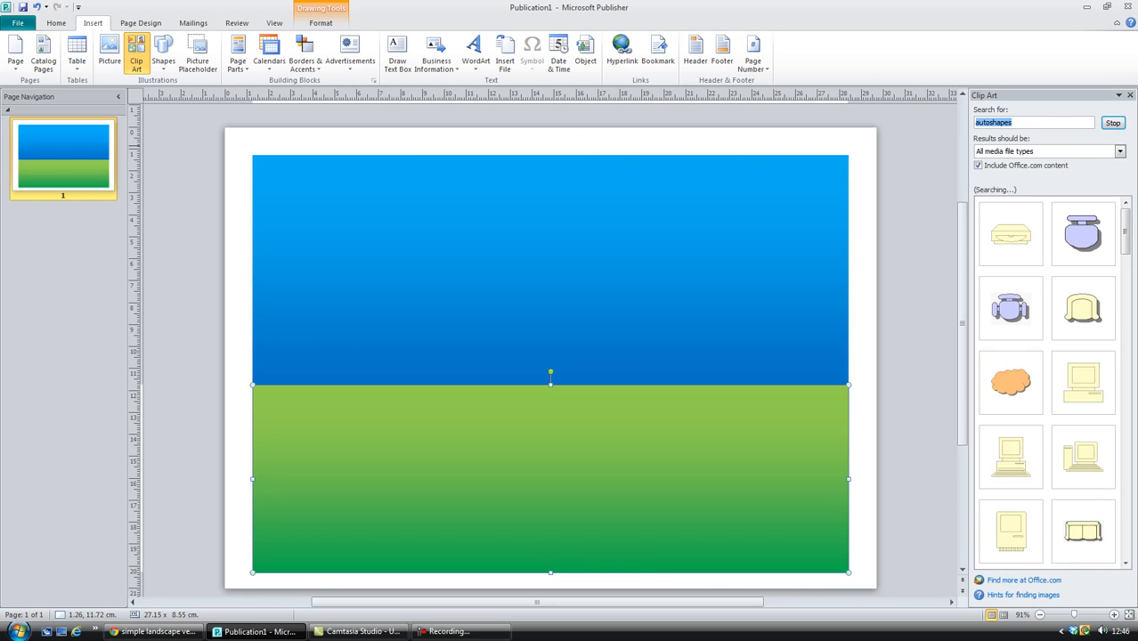
left_click(1010, 385)
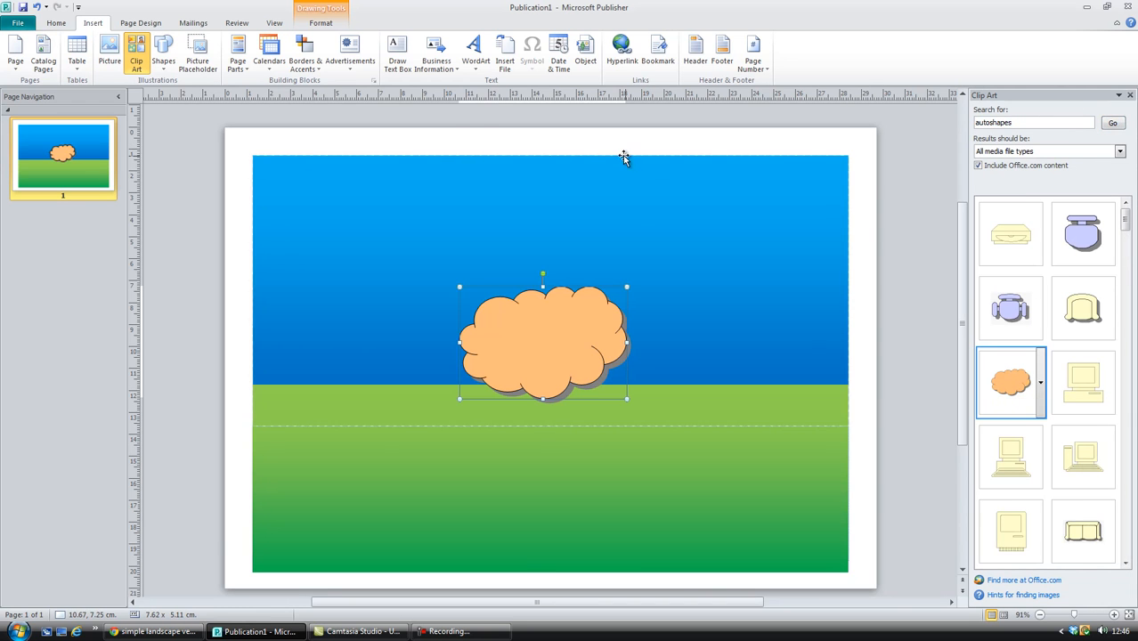
- Try the cloud without shadow or outline and with a white fill, and delete it from the page
left_click(340, 17)
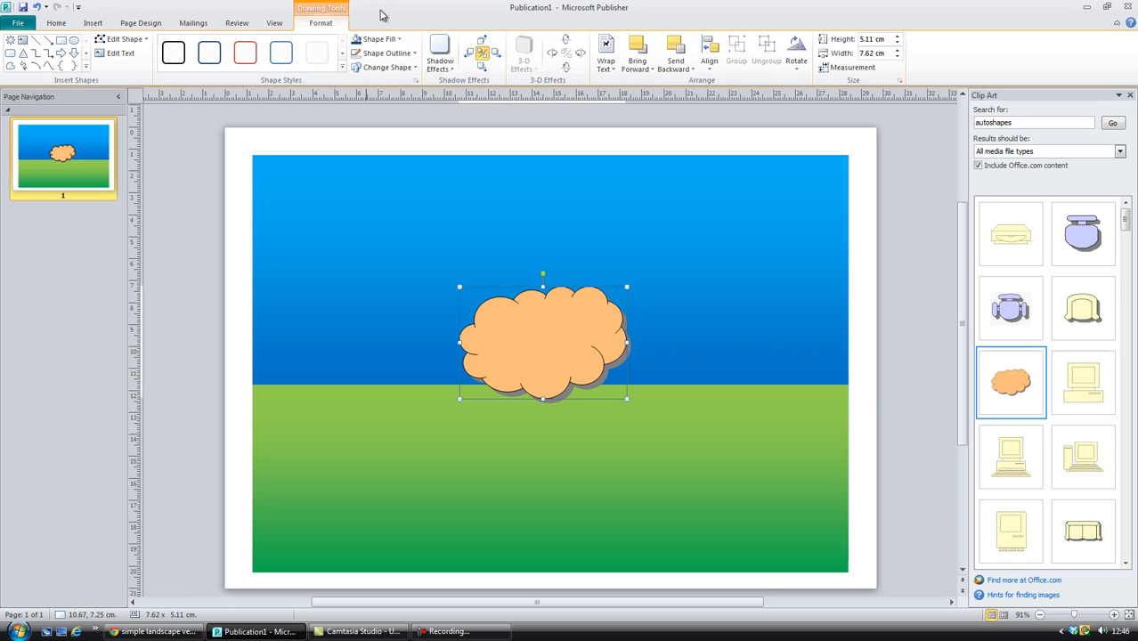
left_click(452, 71)
left_click(445, 114)
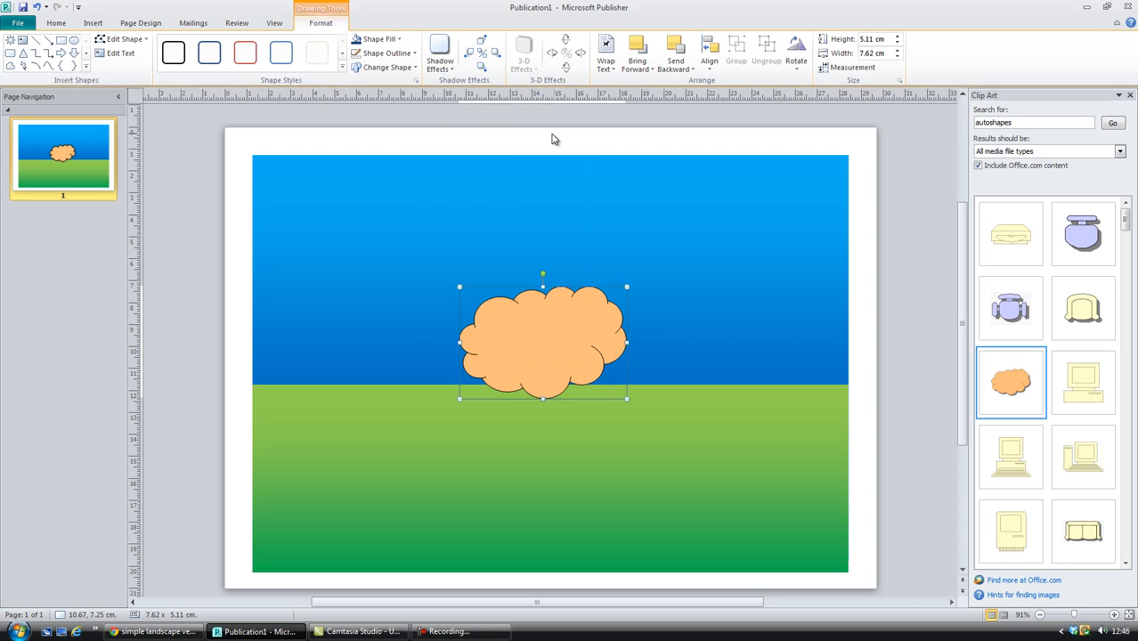
left_click(383, 54)
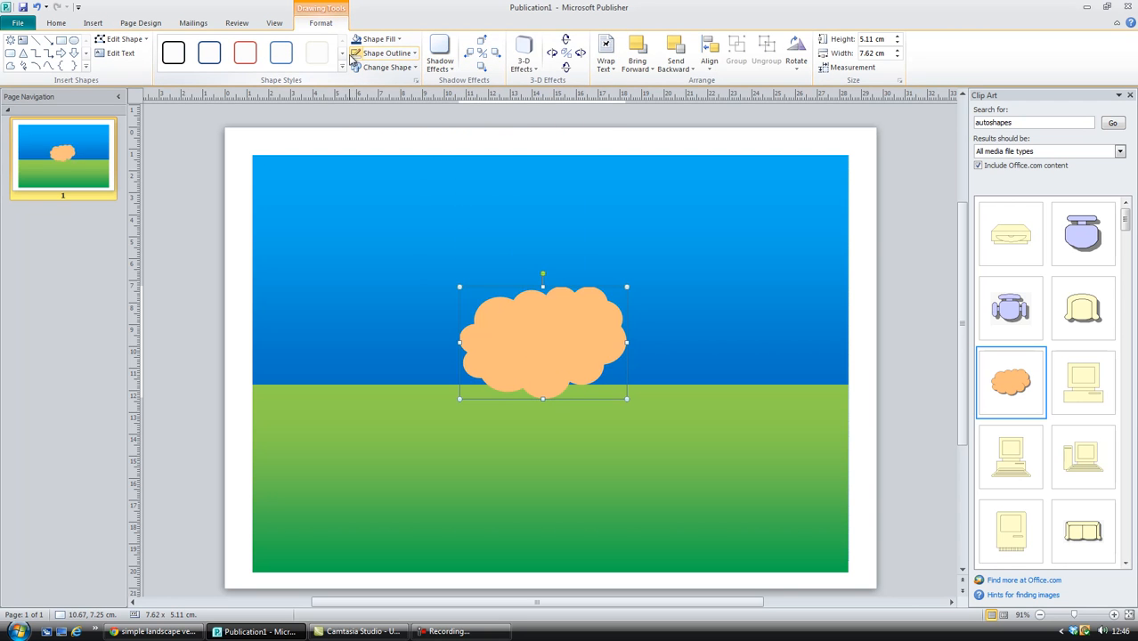
left_click(400, 39)
left_click(432, 64)
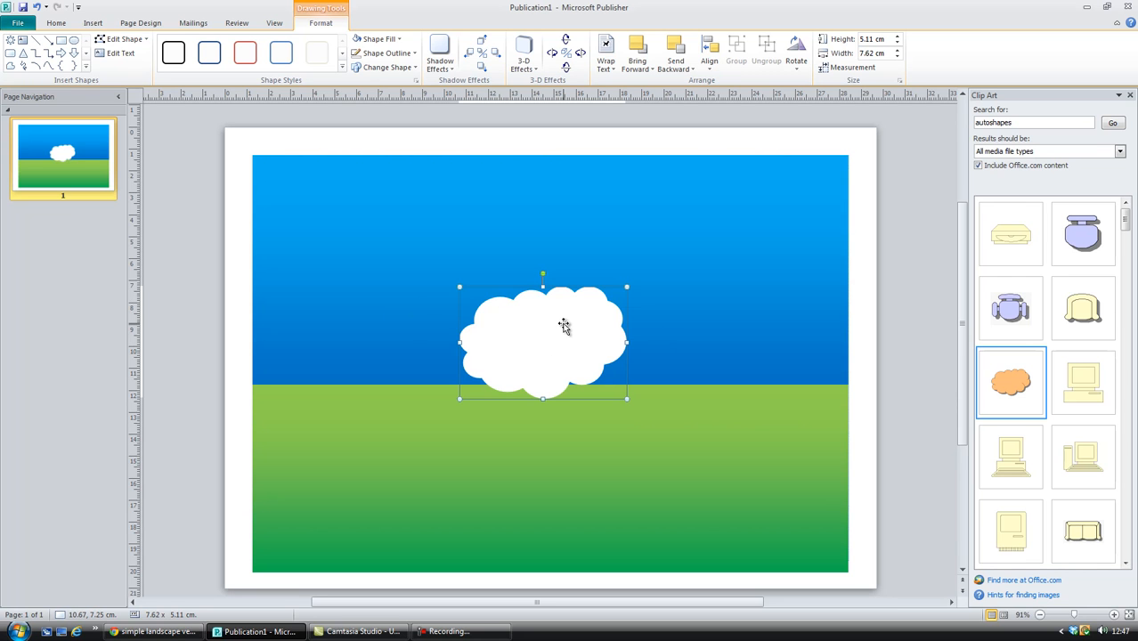
key("Delete")
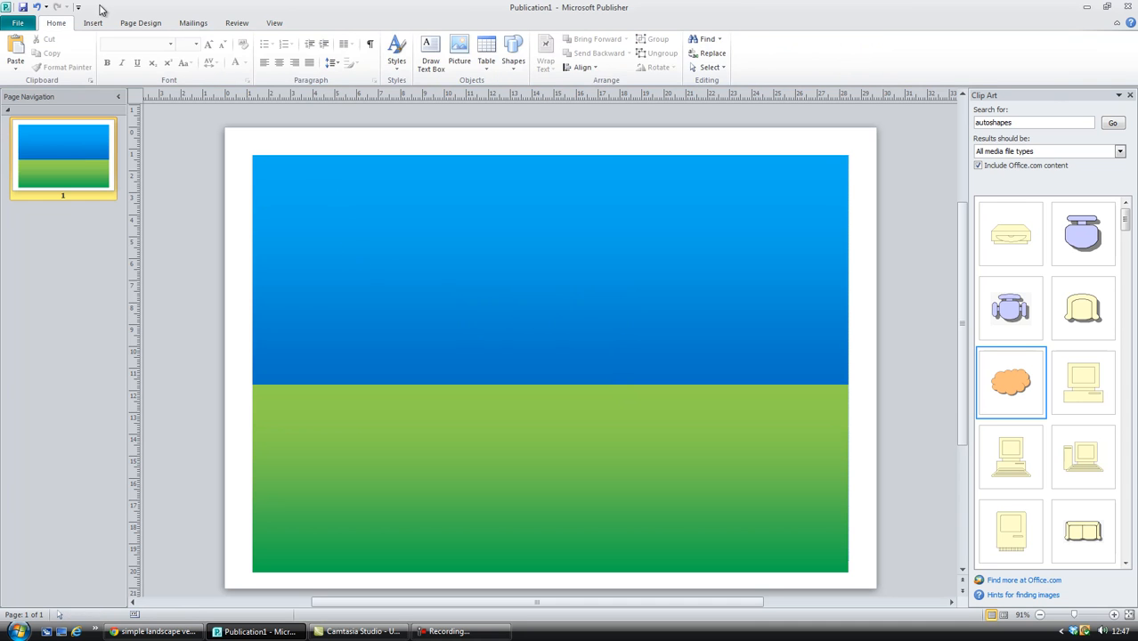
- Add a 2.54 cm circle and a 2.54 cm rounded rectangle side by side in the blue sky
left_click(96, 24)
left_click(162, 59)
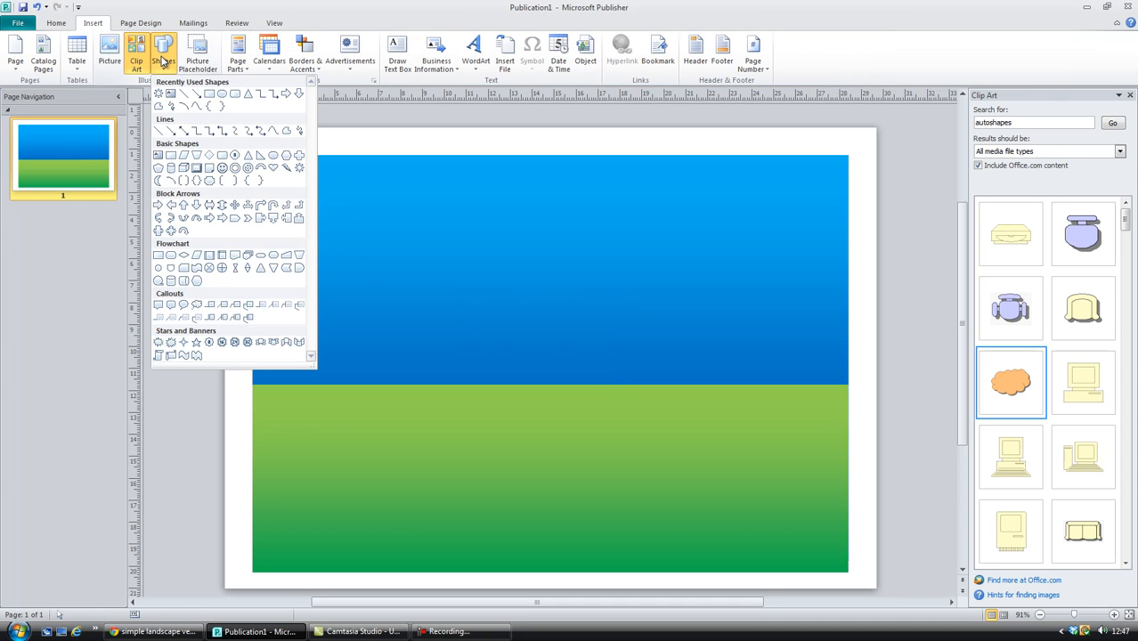
left_click(223, 94)
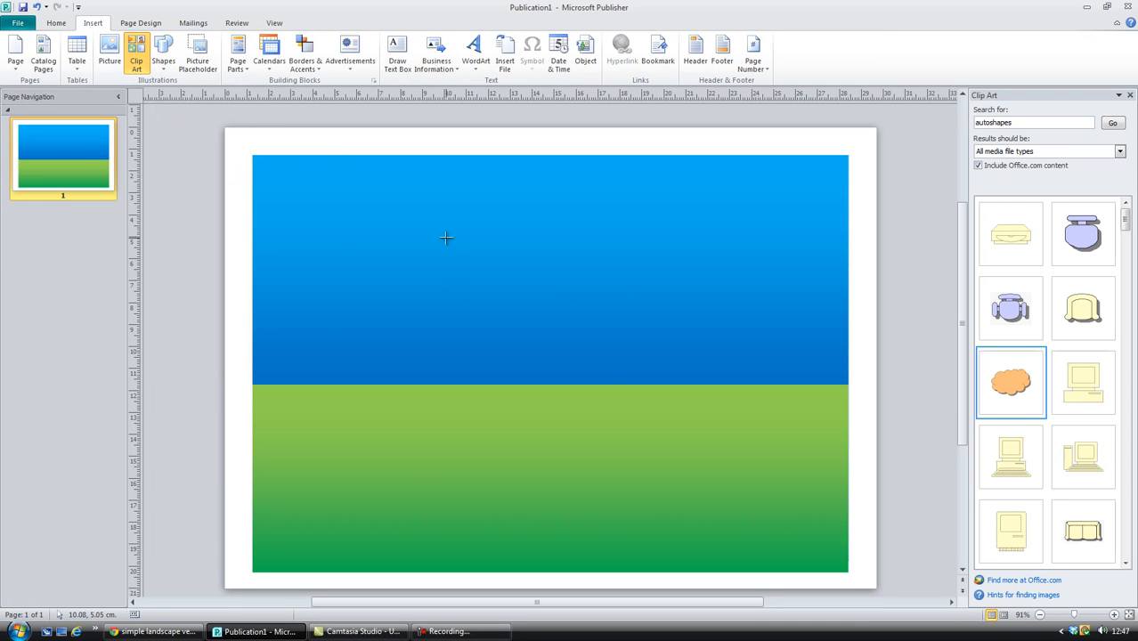
left_click(446, 237)
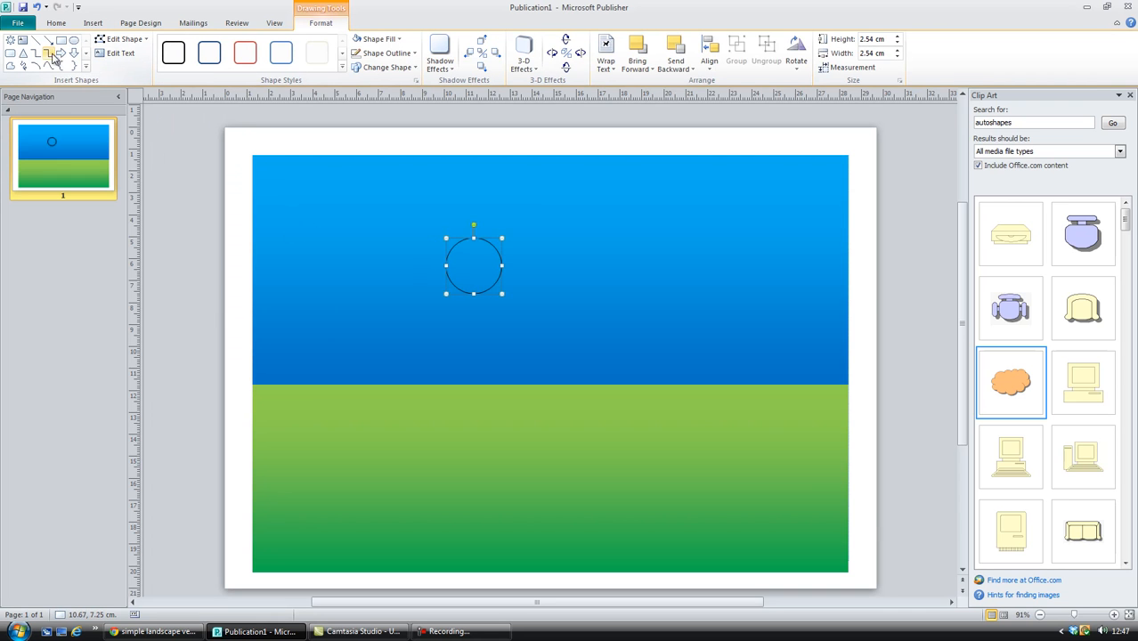
left_click(10, 53)
left_click(616, 254)
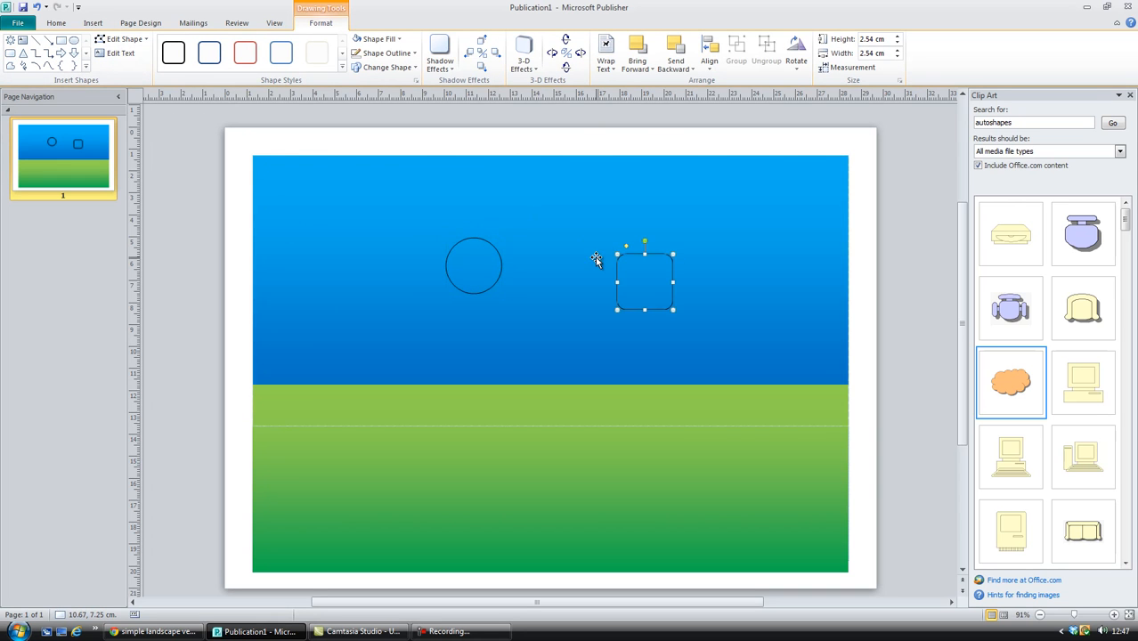
- Draw a flowchart delay shape about 1.69 cm in size, rotate it flat side down, and place it beside the circle high in the sky
left_click(86, 69)
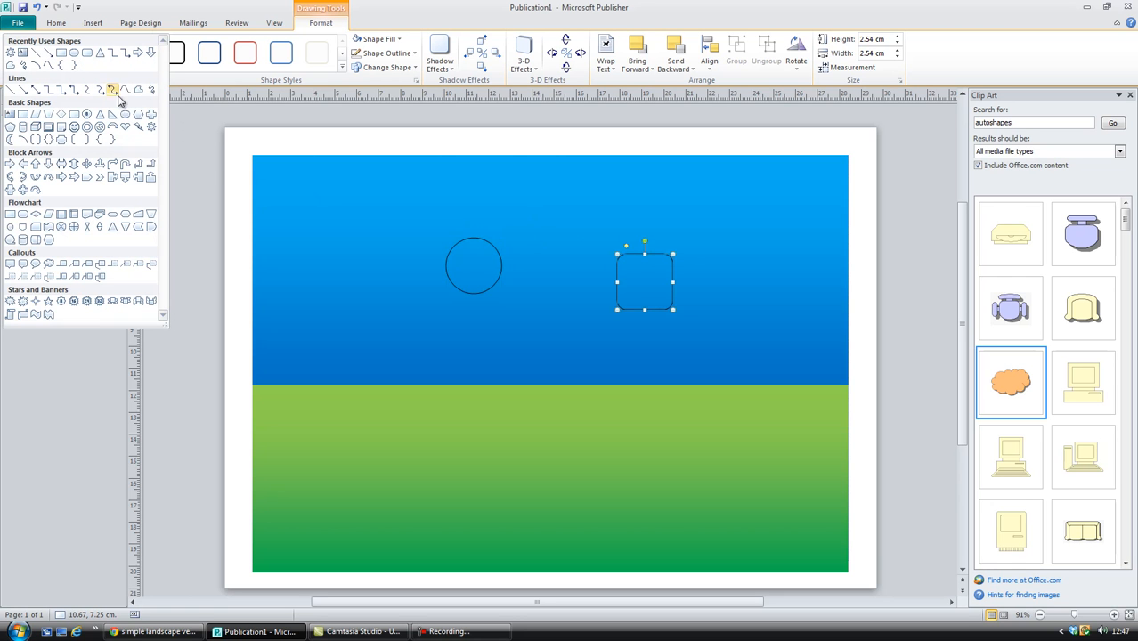
left_click(151, 229)
left_click_drag(546, 347, 583, 384)
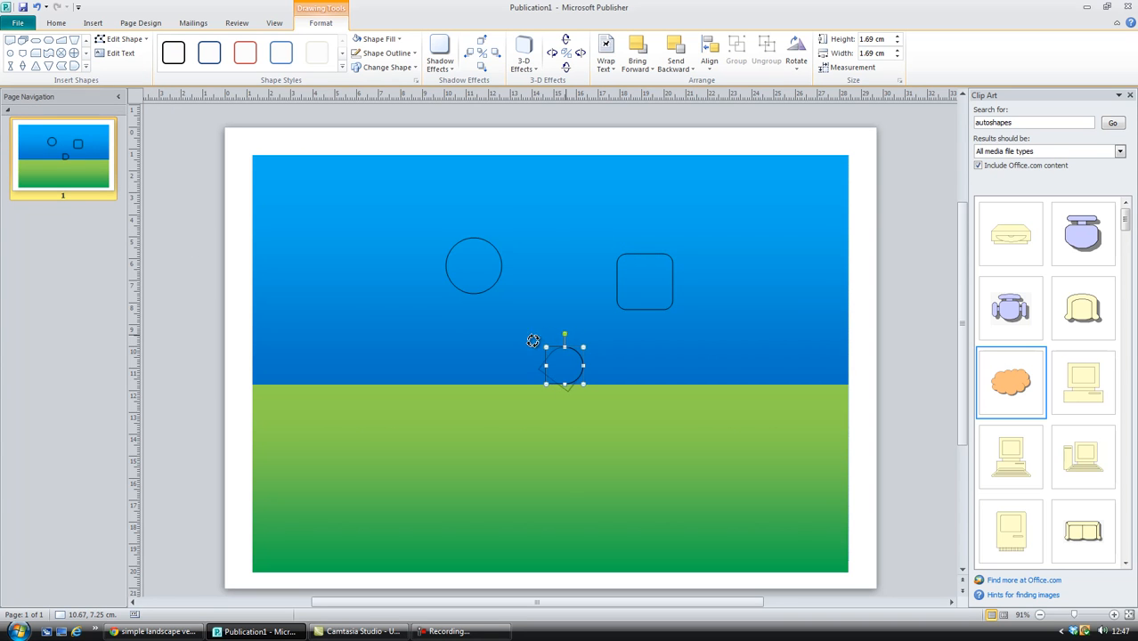
left_click_drag(525, 364, 602, 231)
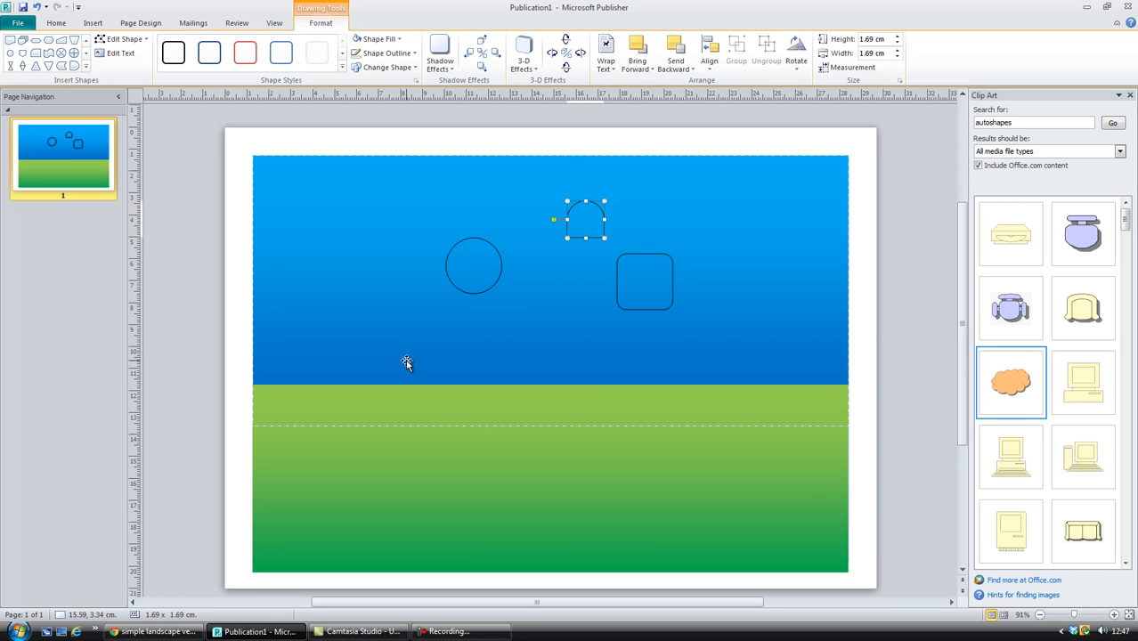
left_click_drag(495, 289, 547, 221)
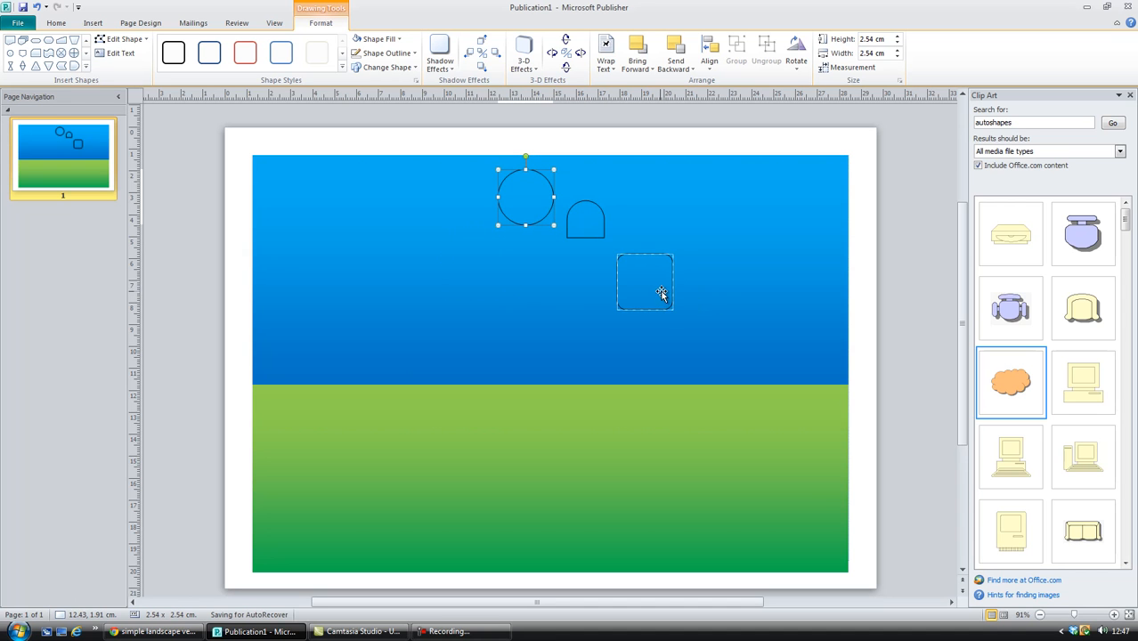
- Reshape the rounded rectangle into a round-ended bar about 9.55 by 0.76 cm, filled white without outline, beneath the other two shapes
left_click(671, 307)
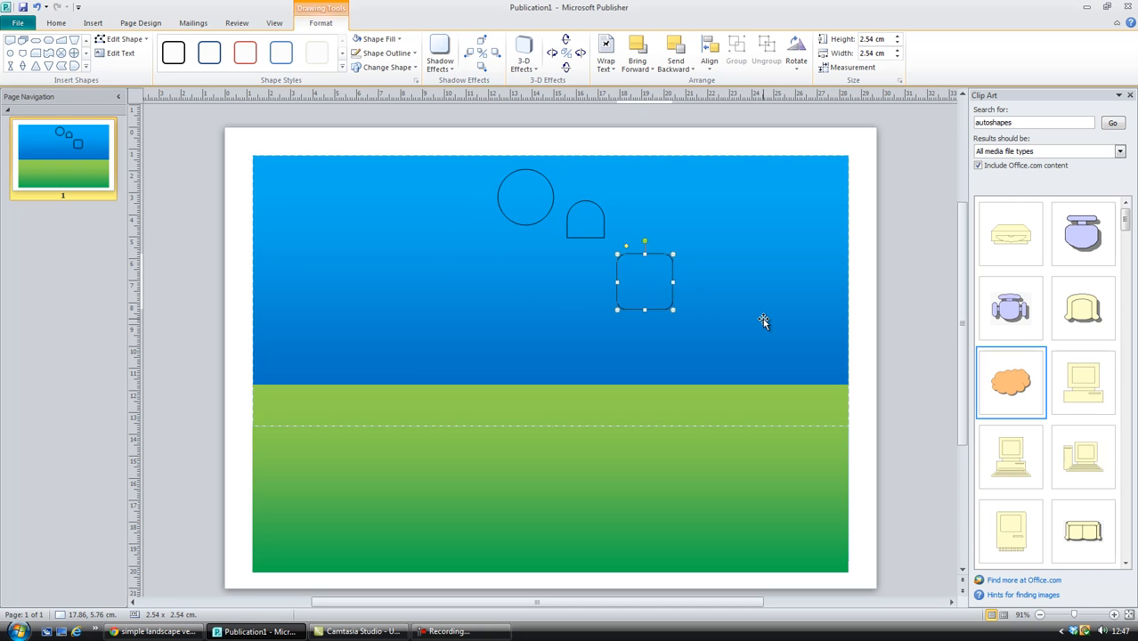
left_click_drag(645, 257, 828, 304)
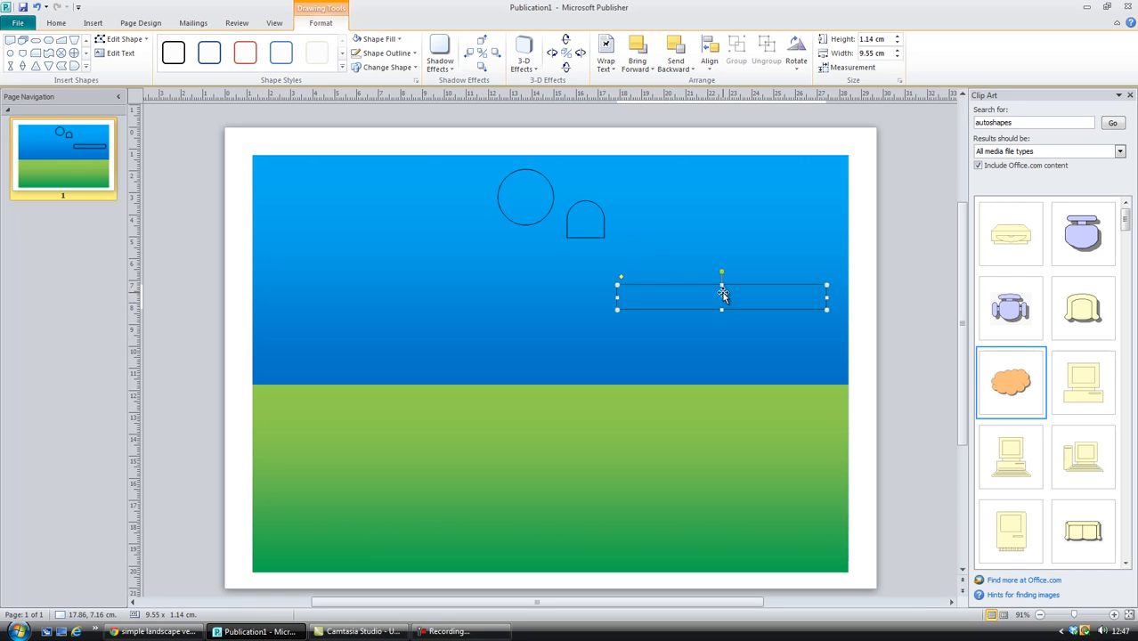
left_click_drag(722, 284, 722, 293)
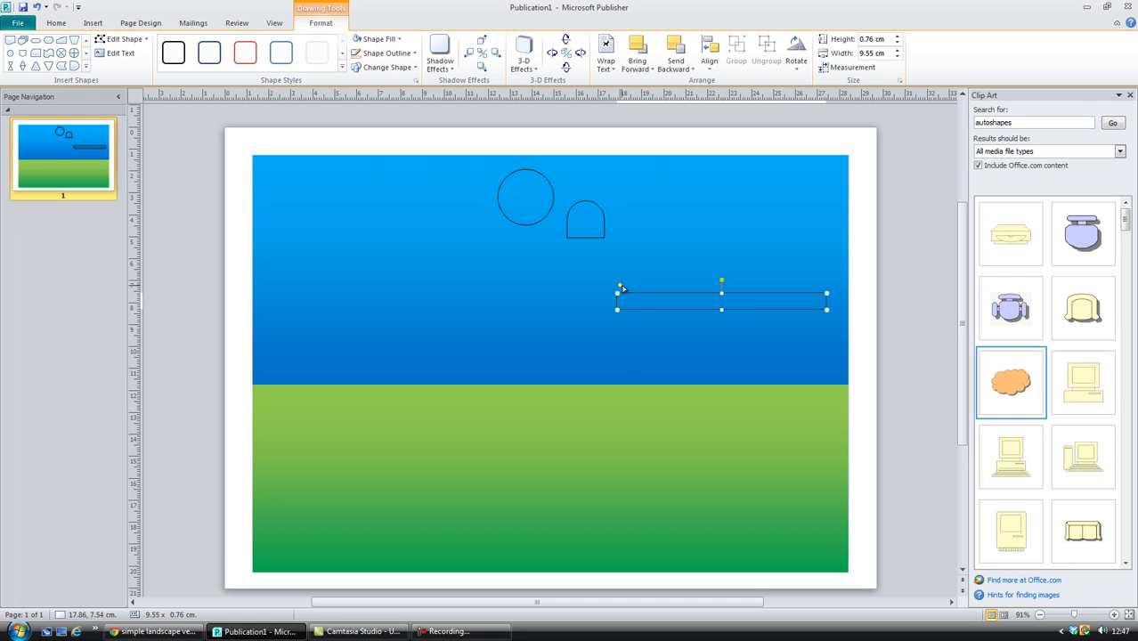
left_click_drag(619, 285, 638, 285)
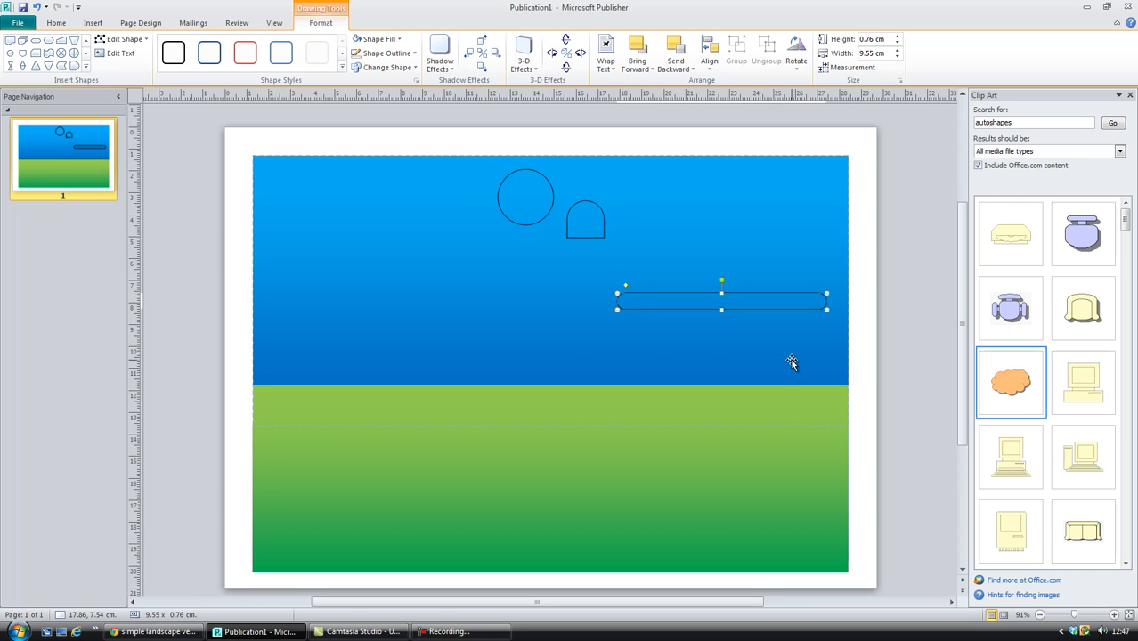
left_click(359, 40)
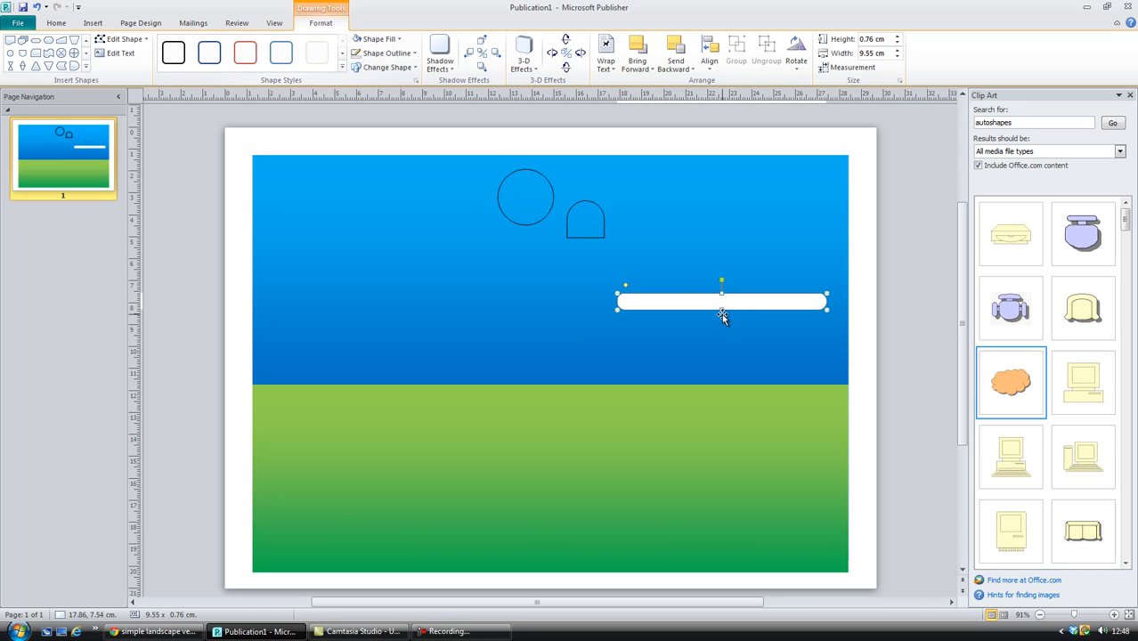
left_click_drag(691, 305, 599, 301)
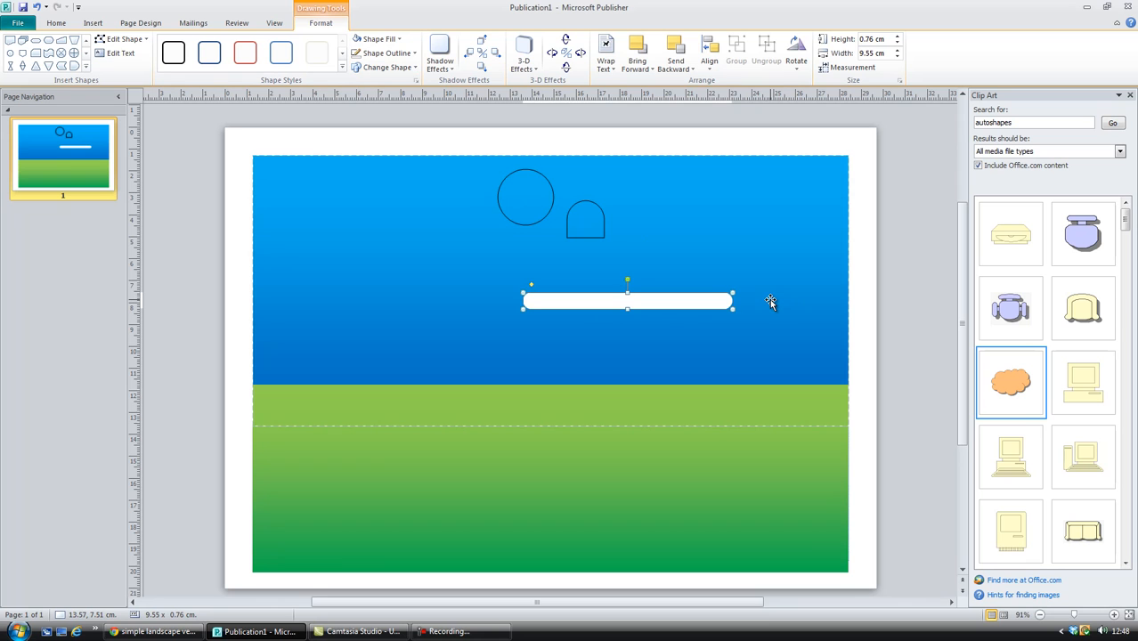
- Remove the outlines of the circle and the flat-bottomed delay shape, and fill both with white
left_click(545, 216)
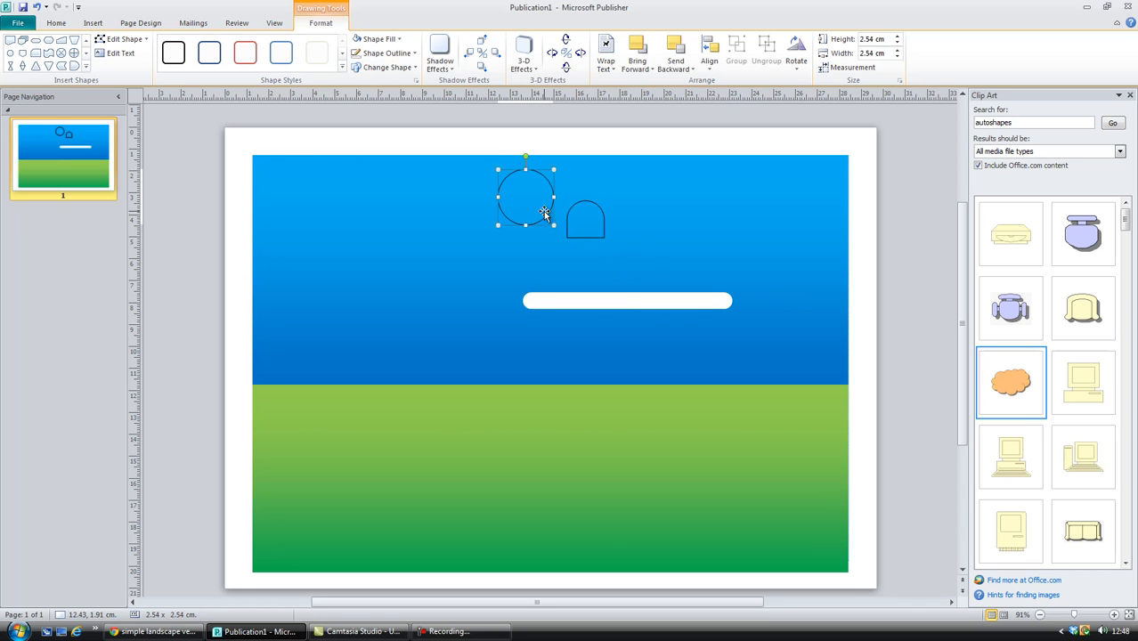
left_click(355, 53)
left_click(355, 40)
left_click(594, 228)
left_click(356, 54)
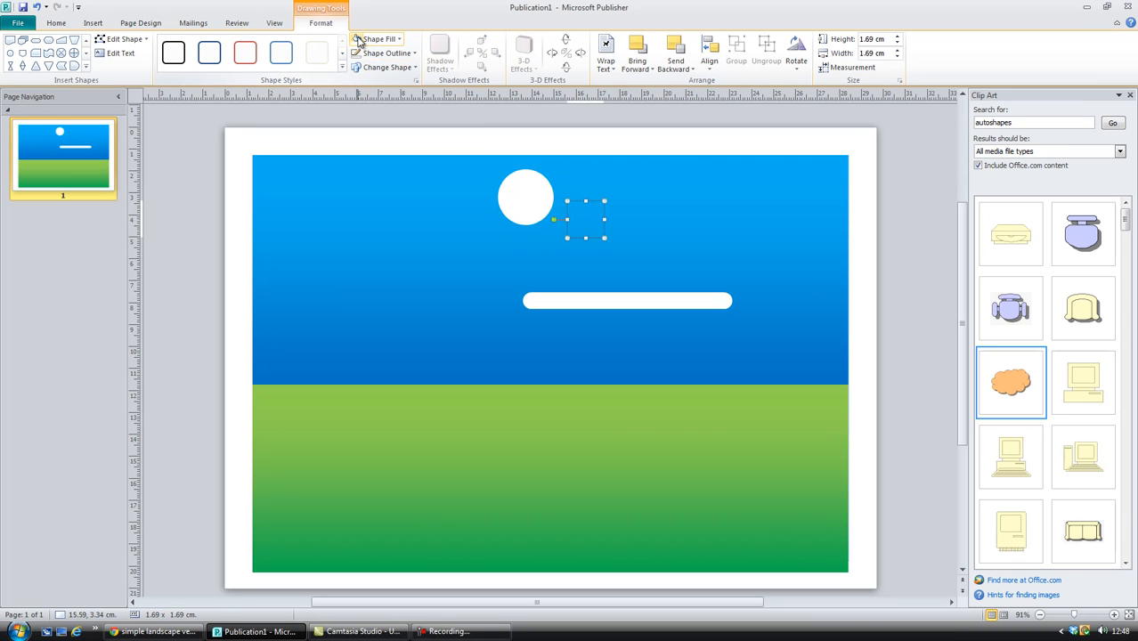
left_click(355, 40)
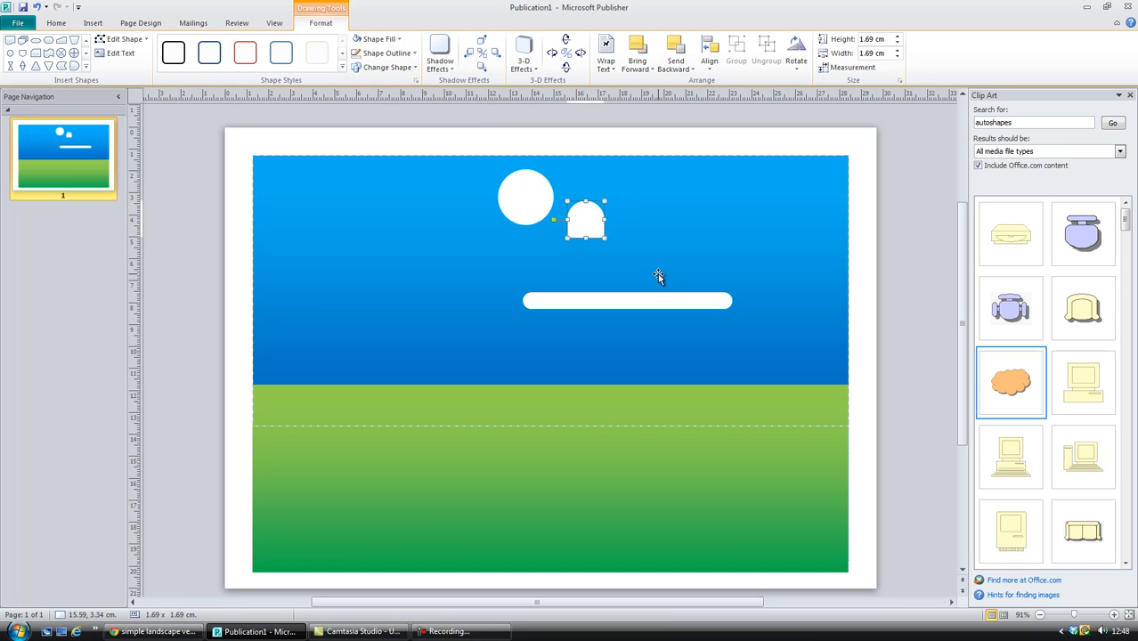
- Move the white circle onto the bar near its left end, and align the delay shape with the bar's left end
left_click(537, 206)
left_click_drag(537, 206, 584, 284)
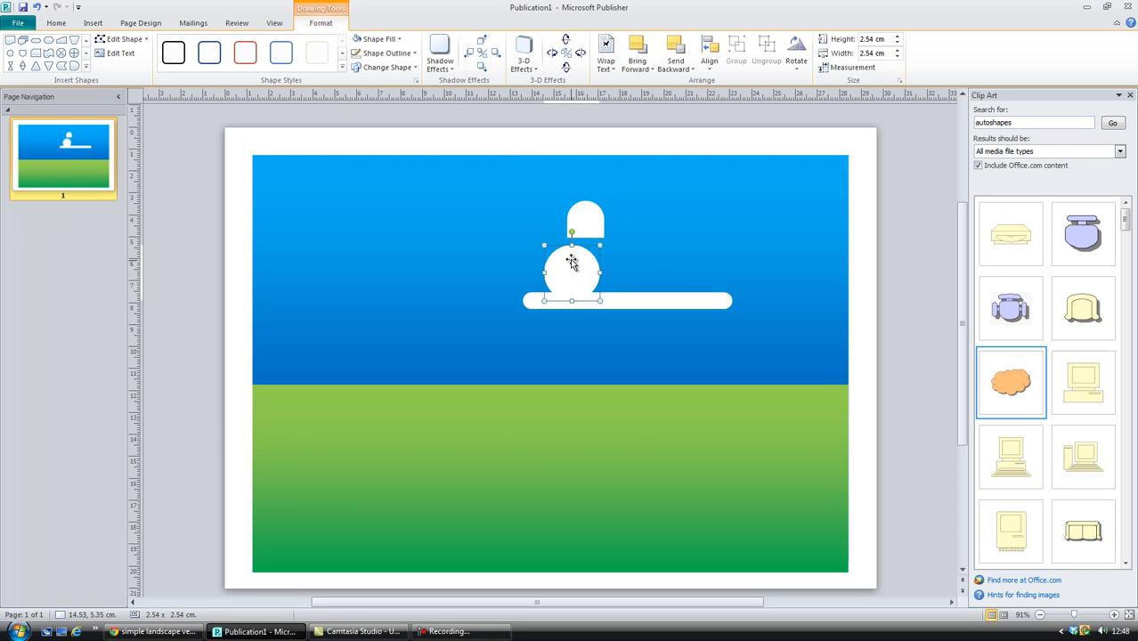
left_click(589, 228)
left_click_drag(589, 228, 545, 296)
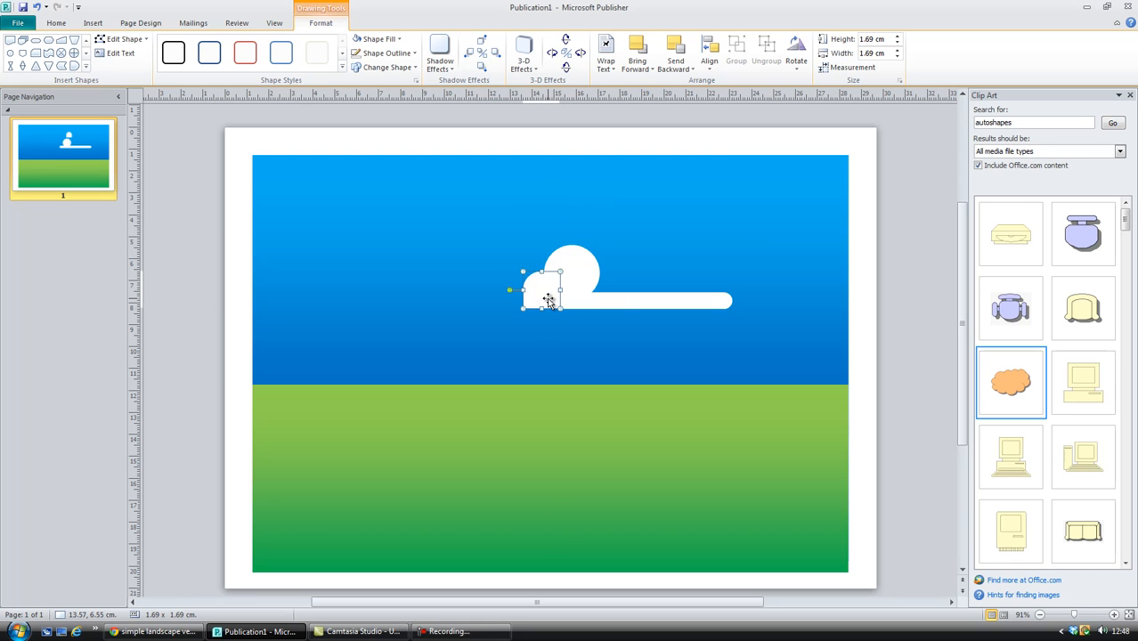
left_click(891, 262)
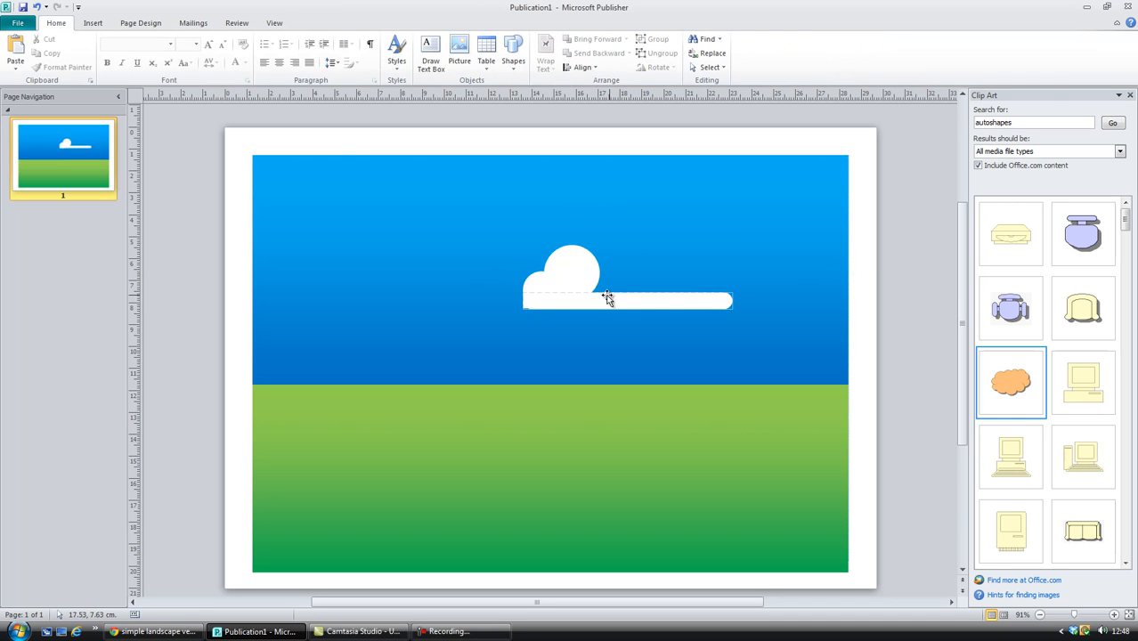
- Nudge the delay shape down to line up its flat base with the bar's lower edge
left_click(541, 292)
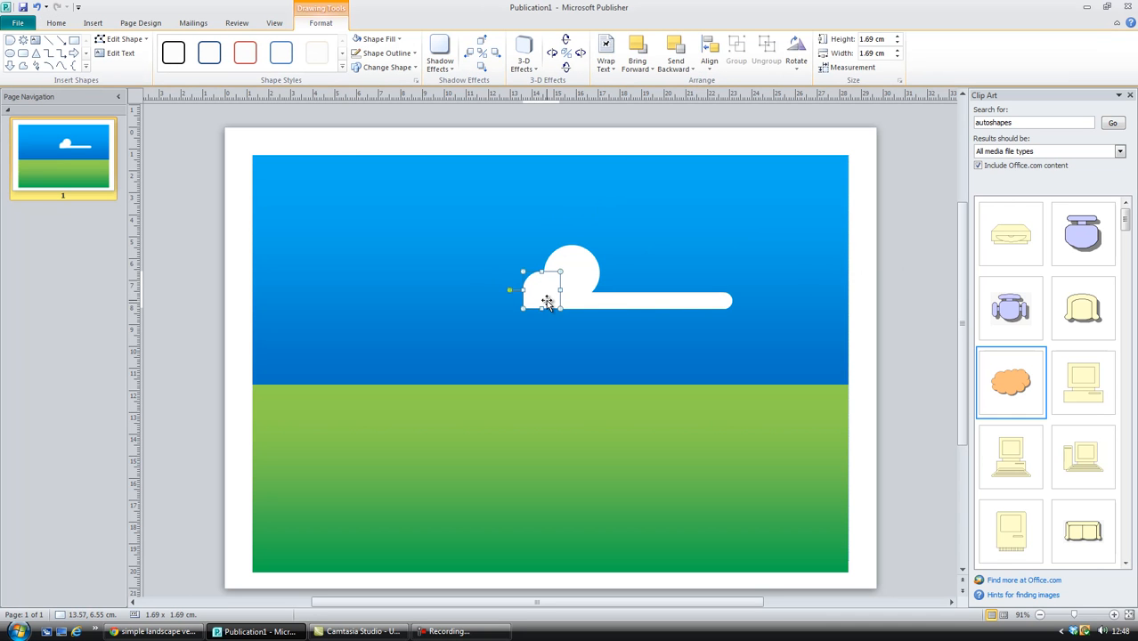
key("Down")
left_click(509, 247)
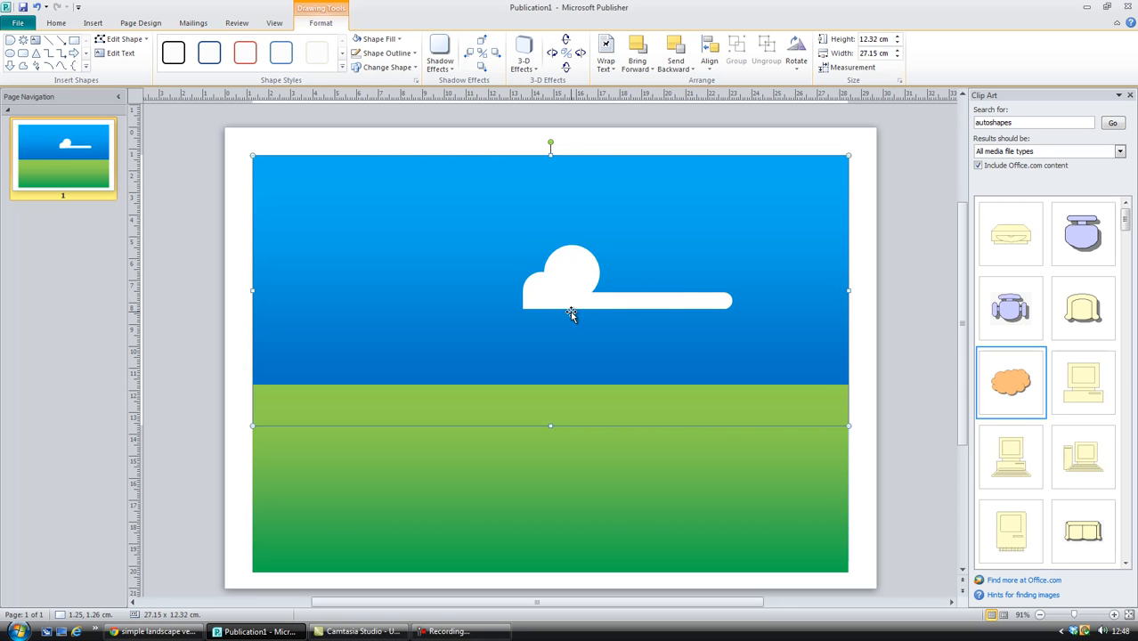
- Try moving the delay shape away from the cloud and shrinking the circle to about 1.66 by 1.72 cm on the bar
left_click(542, 273)
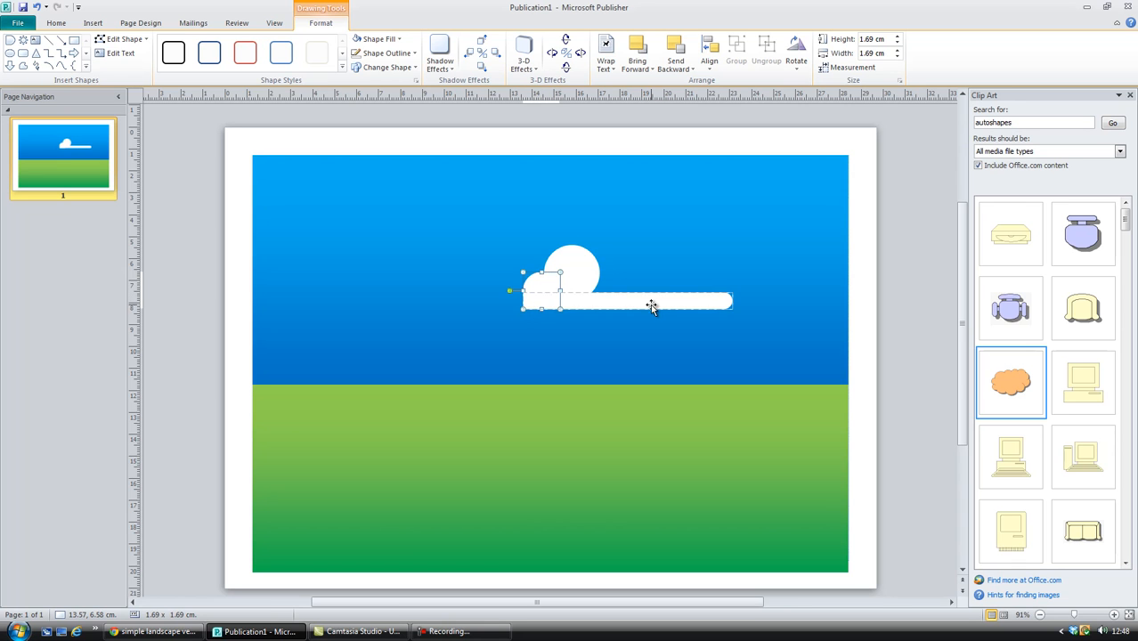
left_click_drag(541, 285, 459, 262)
left_click(577, 272)
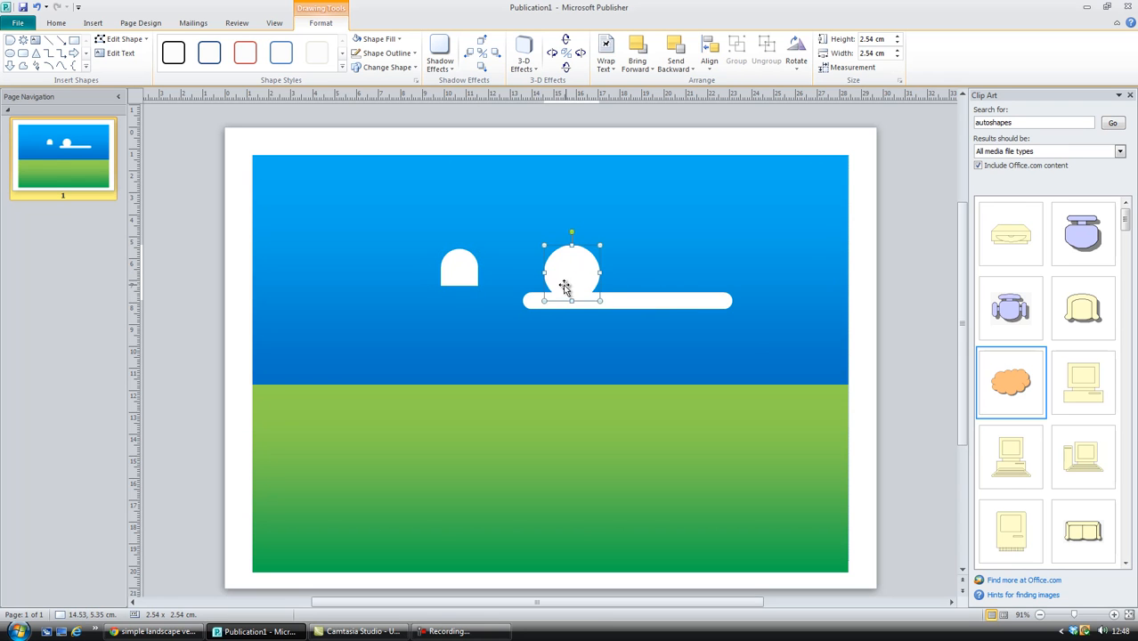
mouse_move(578, 273)
left_mouse_down()
mouse_move(559, 274)
mouse_move(548, 257)
mouse_move(558, 283)
left_mouse_up()
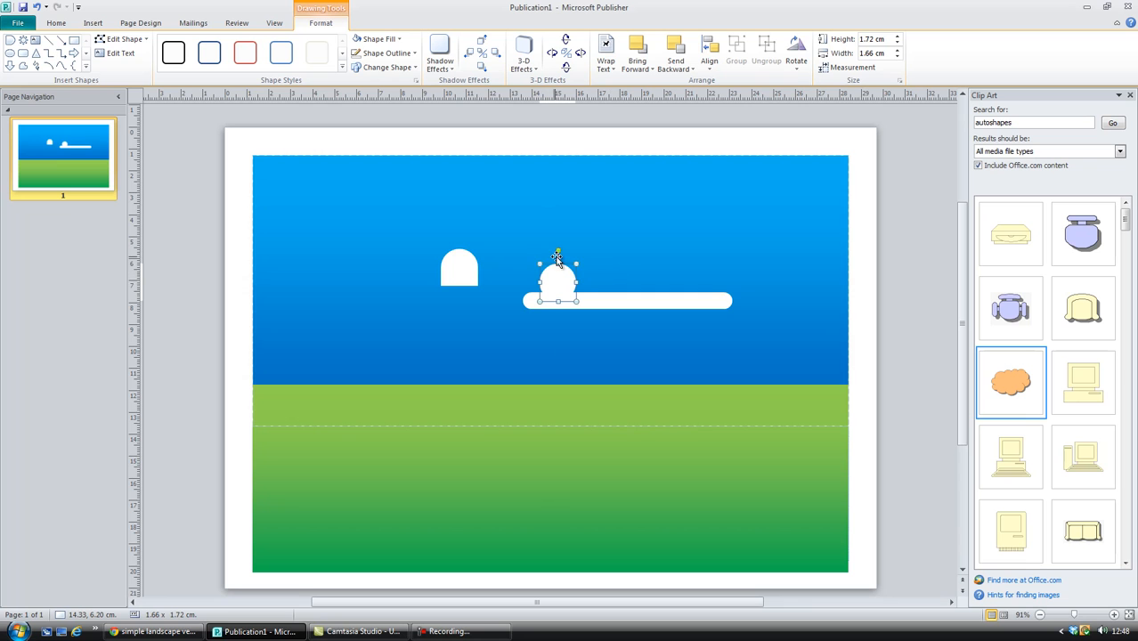
- Undo the circle's resizing and moves, along with the delay shape's move and nudge
left_click(39, 8)
left_click(38, 8)
left_click(39, 8)
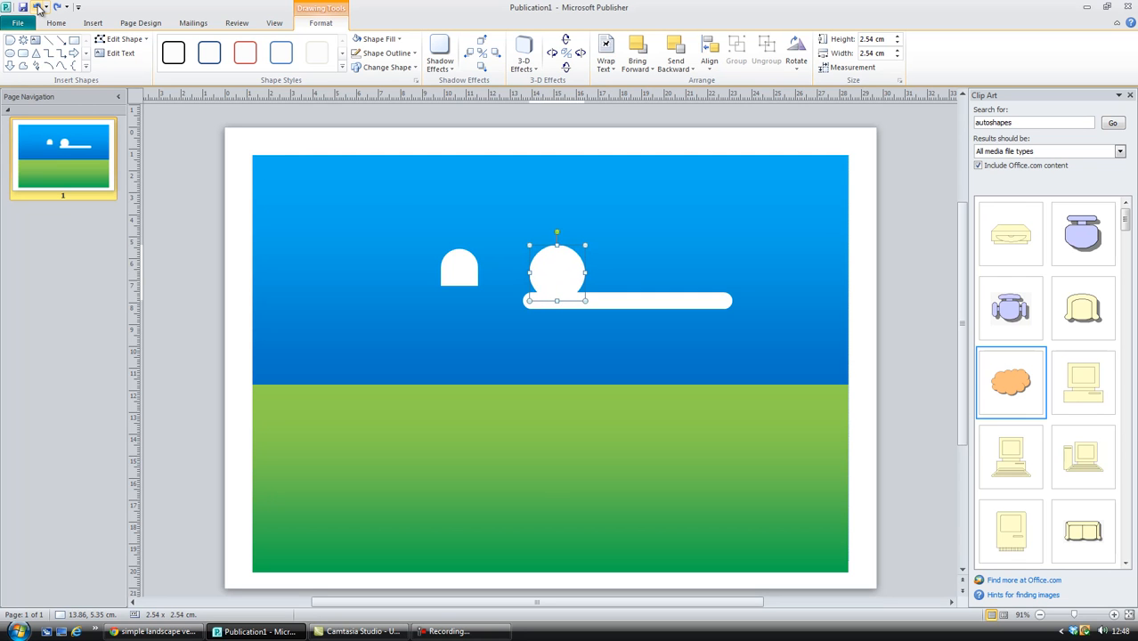
left_click(39, 8)
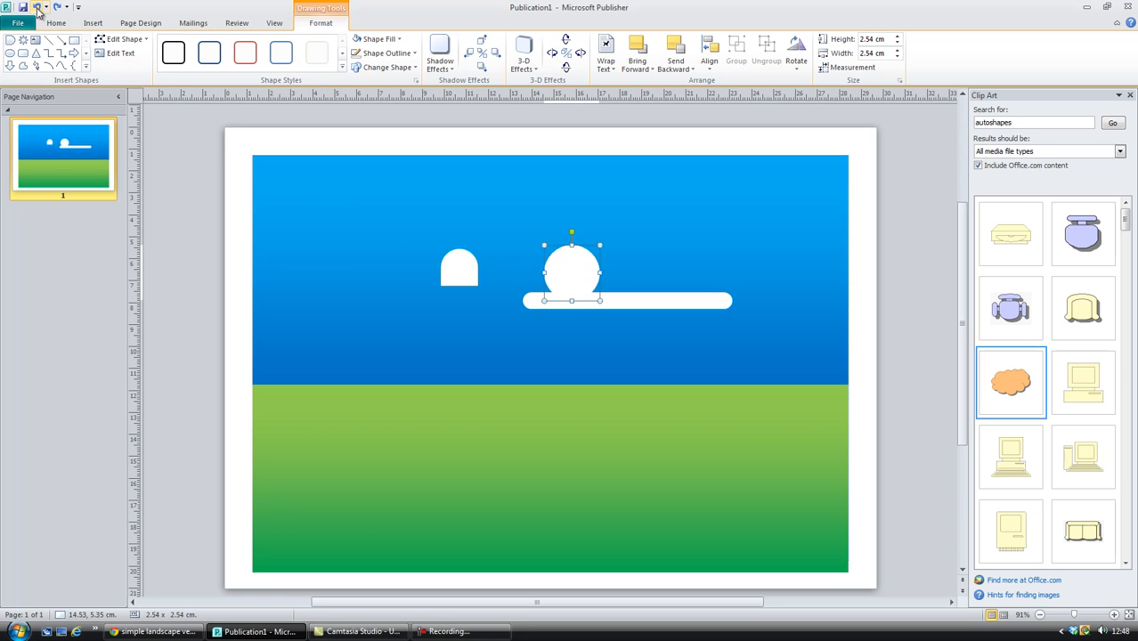
left_click(39, 8)
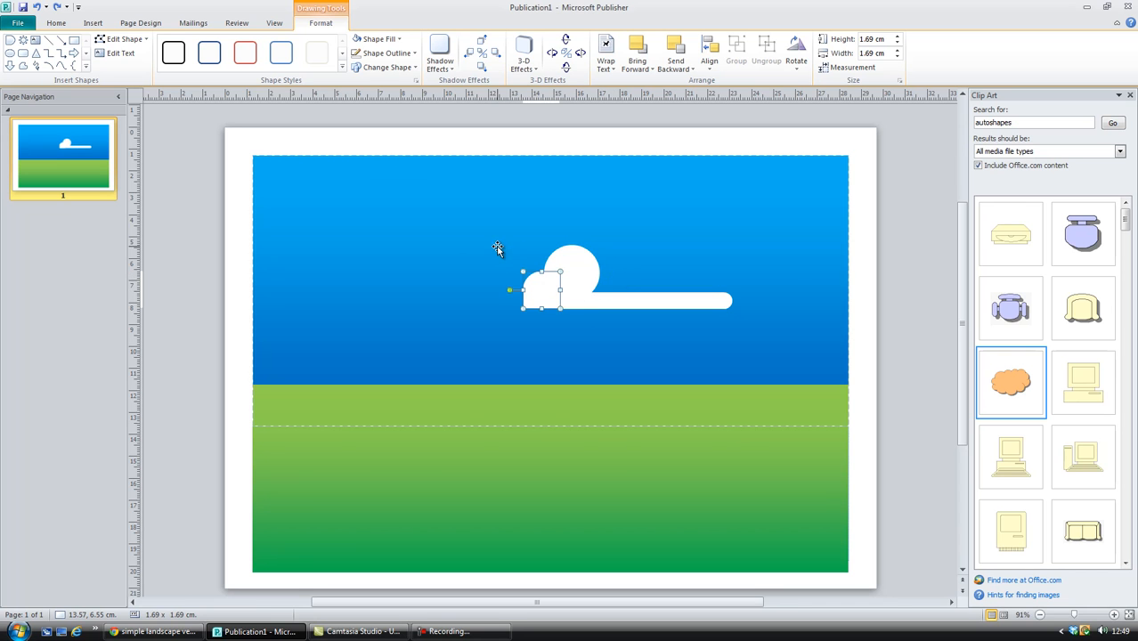
- Nudge the delay shape slightly down until its flat base is flush with the bar's lower edge
left_click(653, 253)
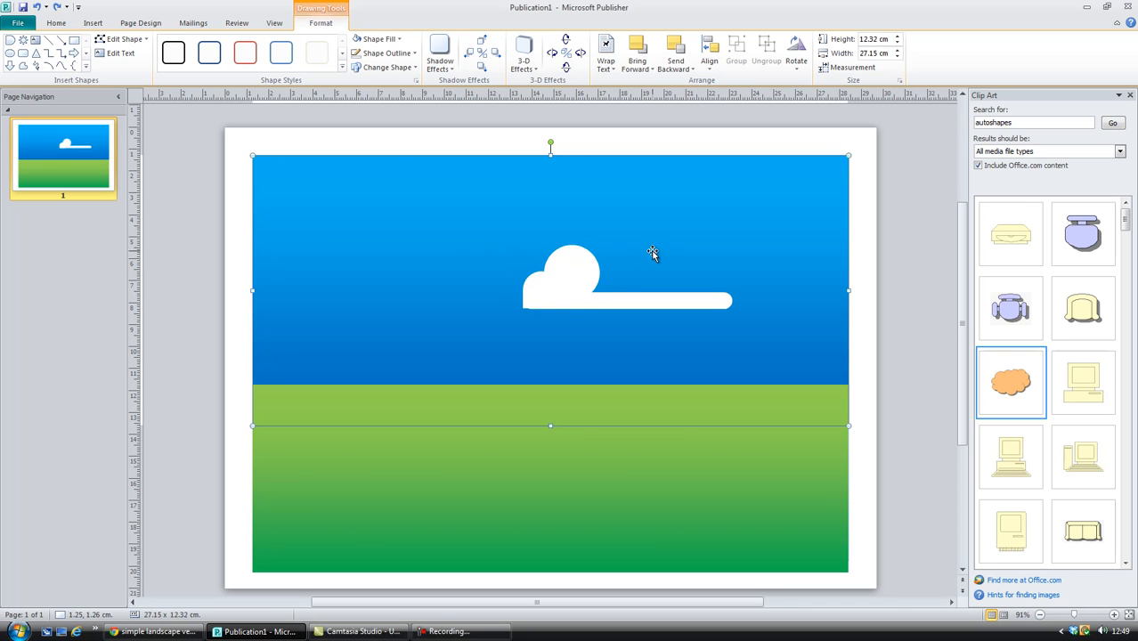
left_click(546, 286)
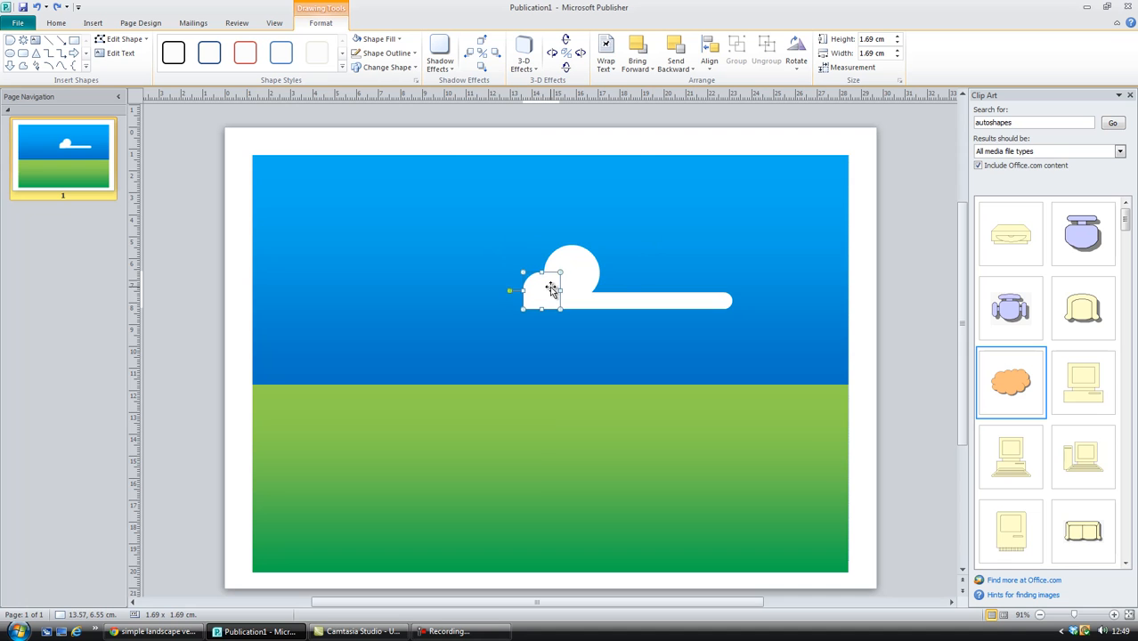
- Copy the cloud's white circle and paste two duplicates of it onto the page
left_click(585, 271)
right_click(586, 270)
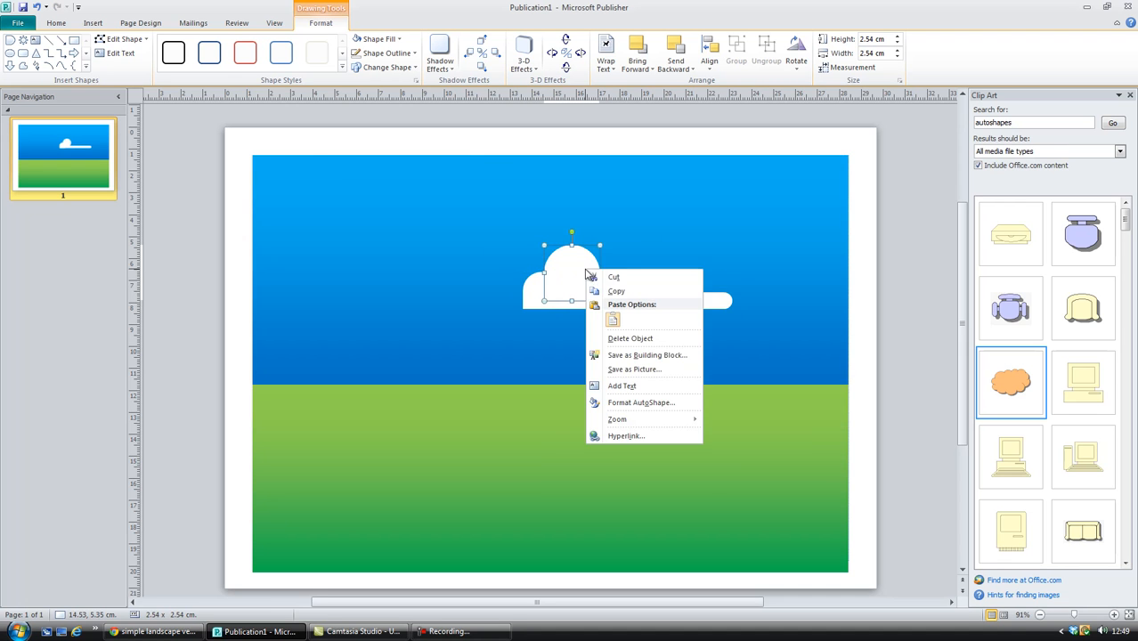
left_click(606, 292)
right_click(674, 231)
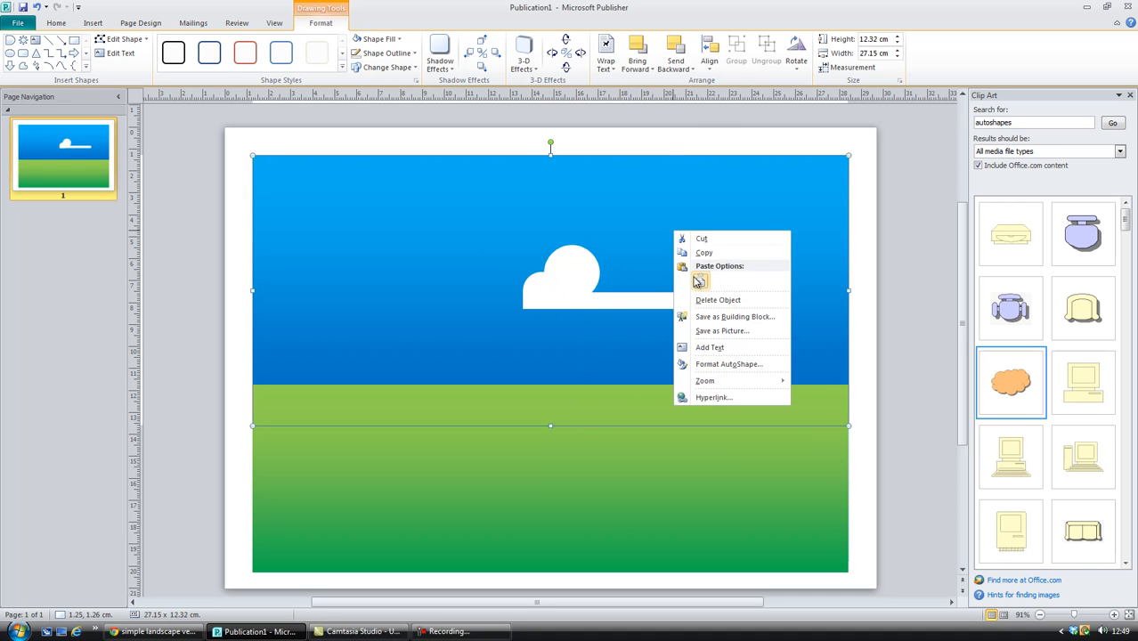
left_click(700, 282)
right_click(754, 242)
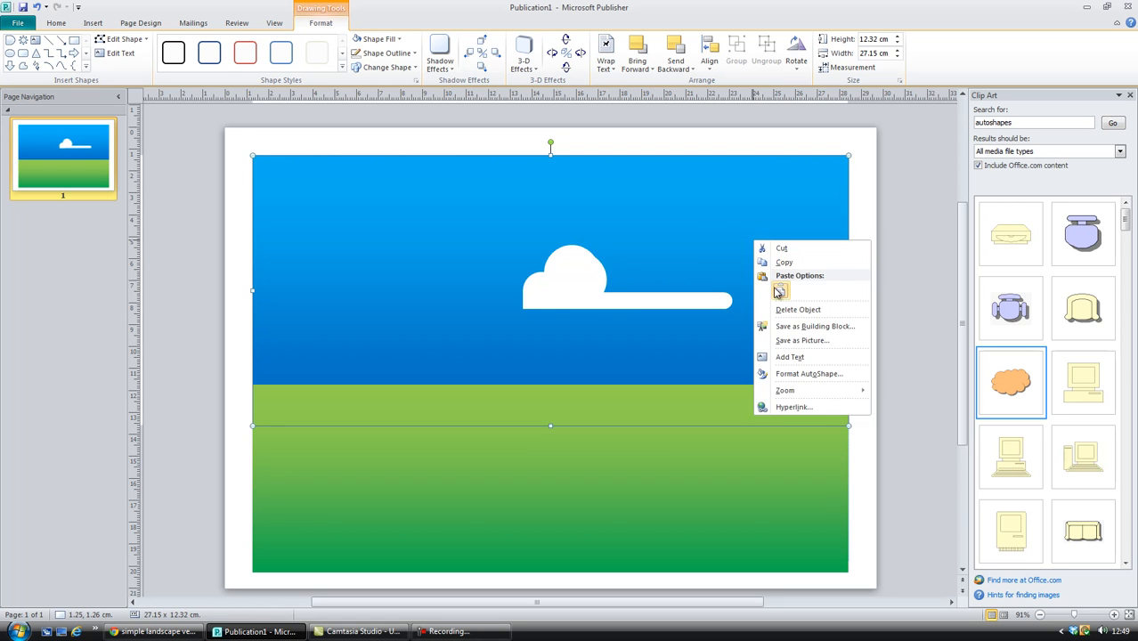
left_click(780, 291)
- Shrink one circle copy to about 1.99 cm beside the original, and enlarge the other to about 3.21 by 3.01 cm to its right
left_click_drag(589, 287, 617, 285)
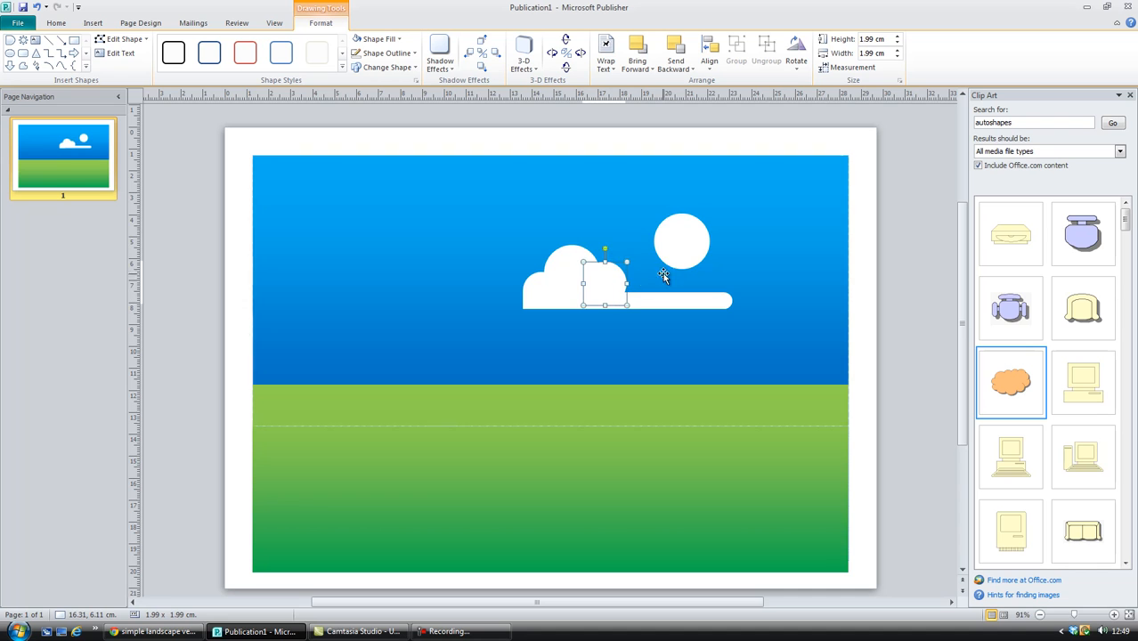
left_click_drag(684, 252, 642, 282)
left_click_drag(667, 241, 683, 232)
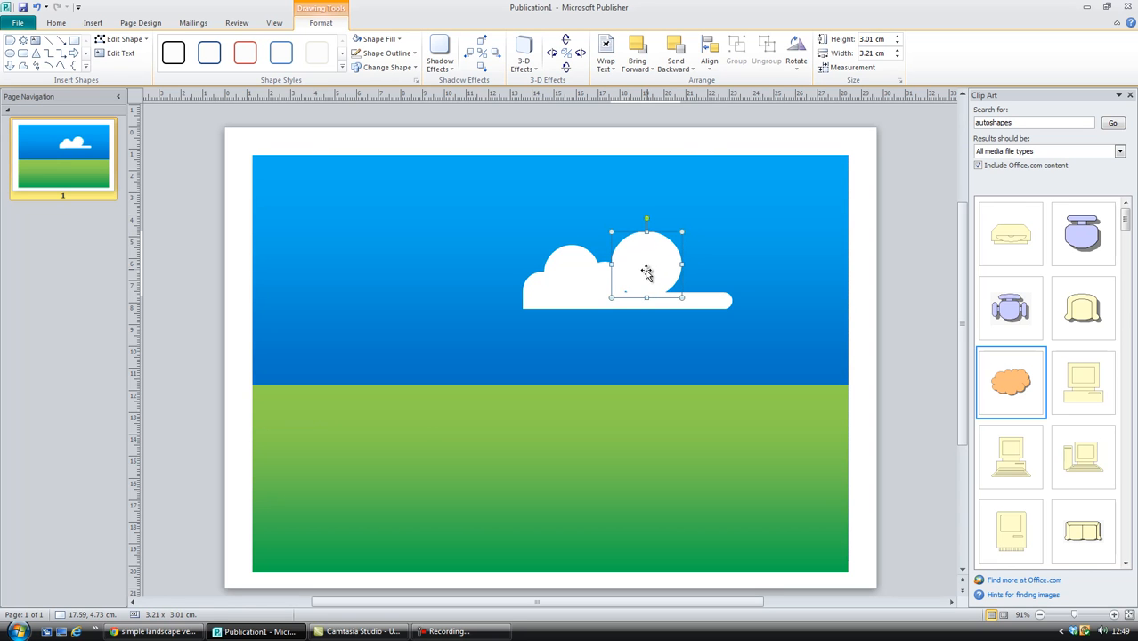
left_click_drag(643, 273, 661, 273)
- Paste another circle, shrink it to about 1.61 cm, and place it on the bar to the right of the largest circle
left_click(753, 268)
right_click(752, 267)
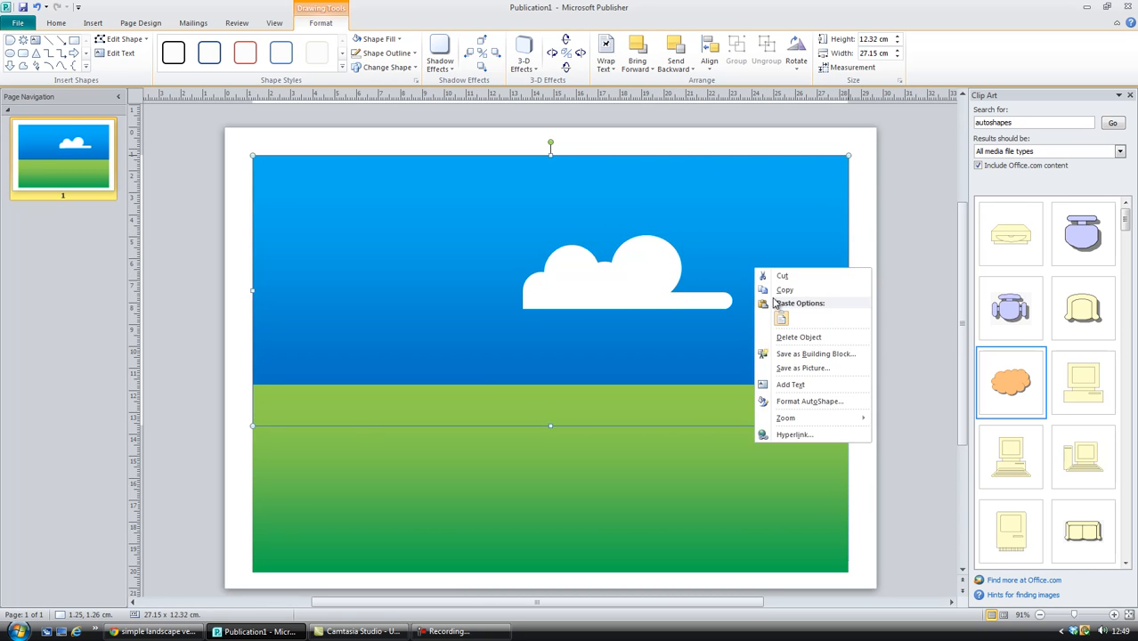
left_click(777, 315)
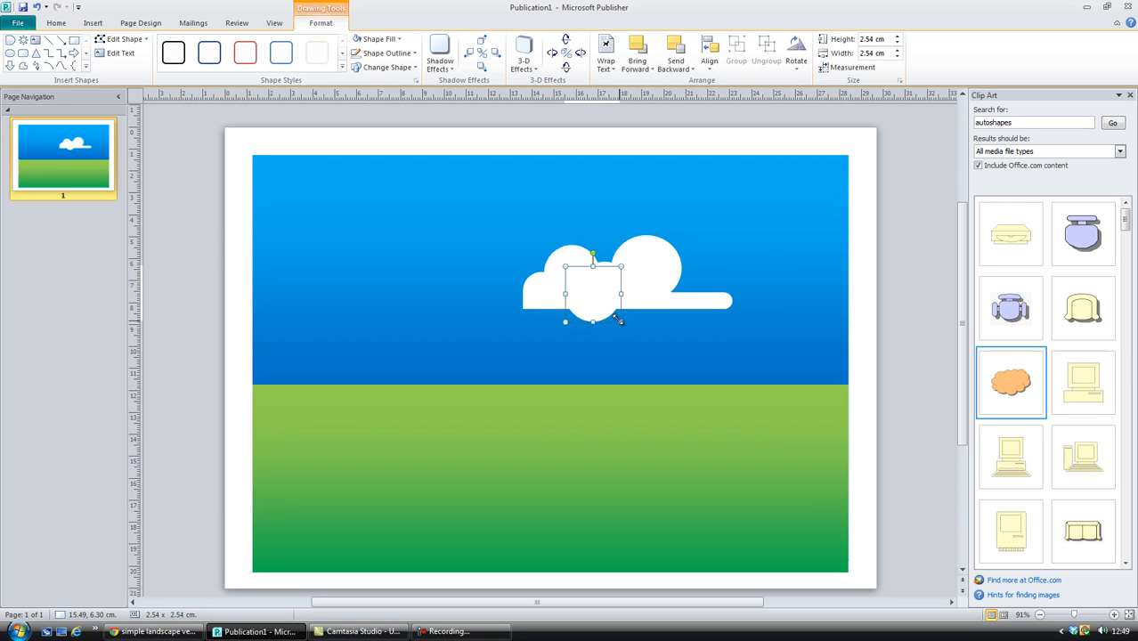
left_click_drag(621, 322, 685, 284)
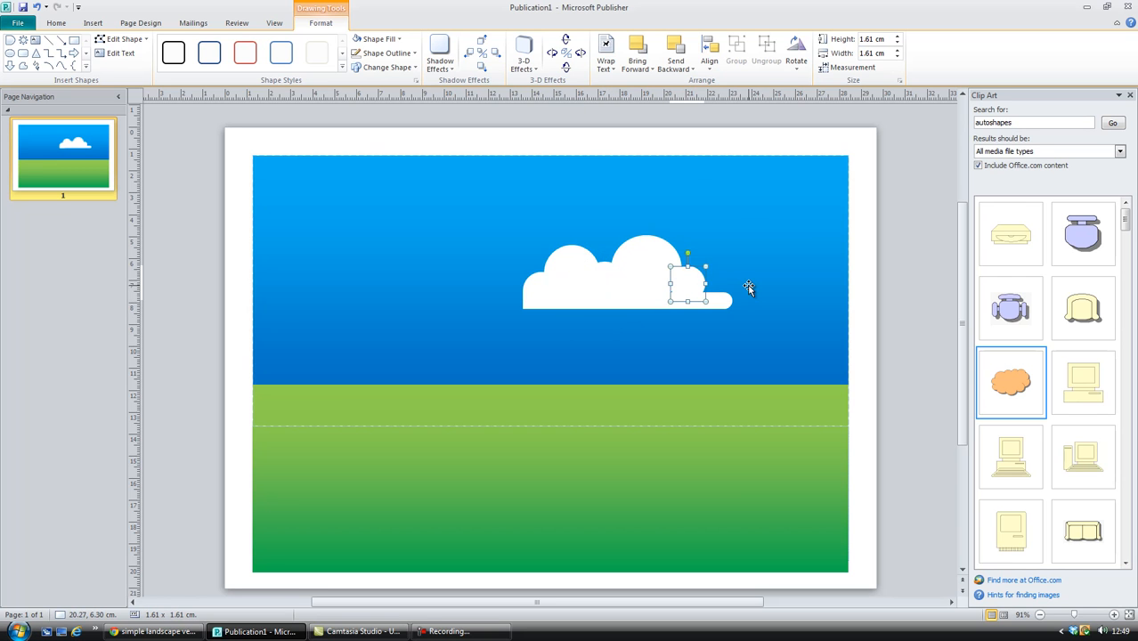
left_click(759, 285)
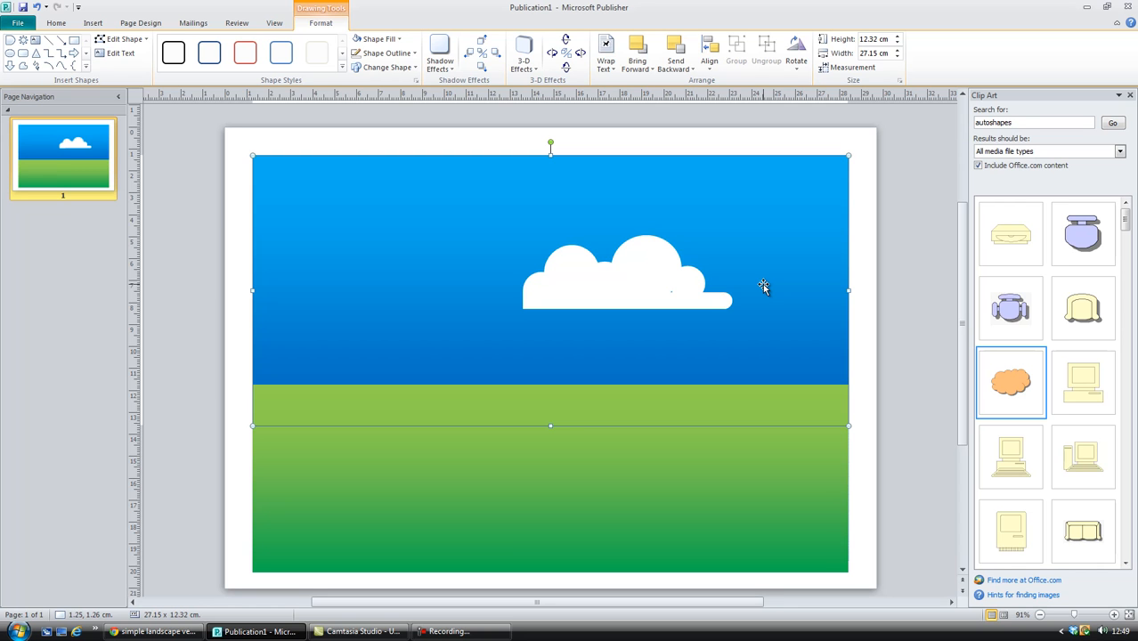
left_click(864, 283)
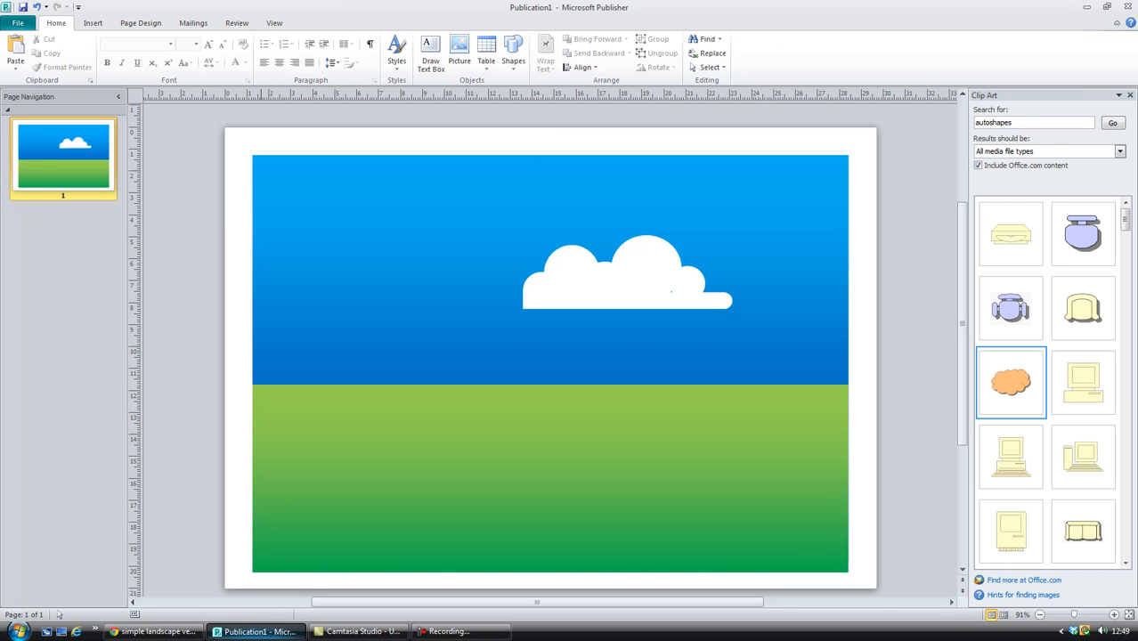
- Check the cloud shapes in the simple landscape reference image in the browser, and return to Publisher
left_click(129, 632)
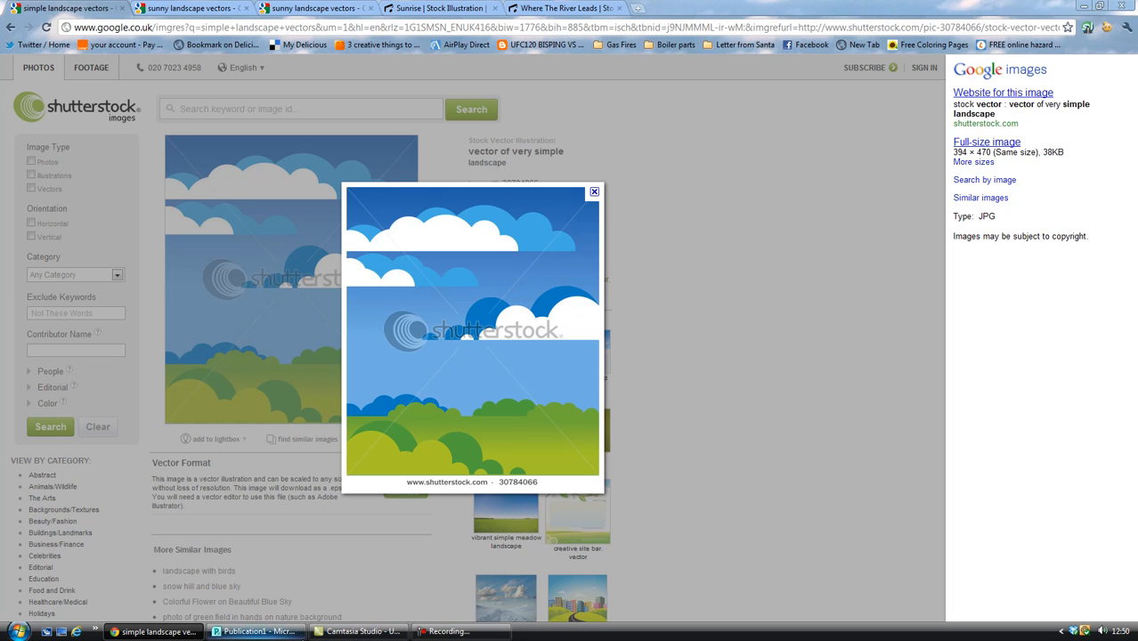
left_click(255, 631)
left_click_drag(570, 267, 583, 308)
left_click(629, 310)
left_click(546, 291, "shift")
left_click(570, 265, "shift")
left_click(604, 278, "shift")
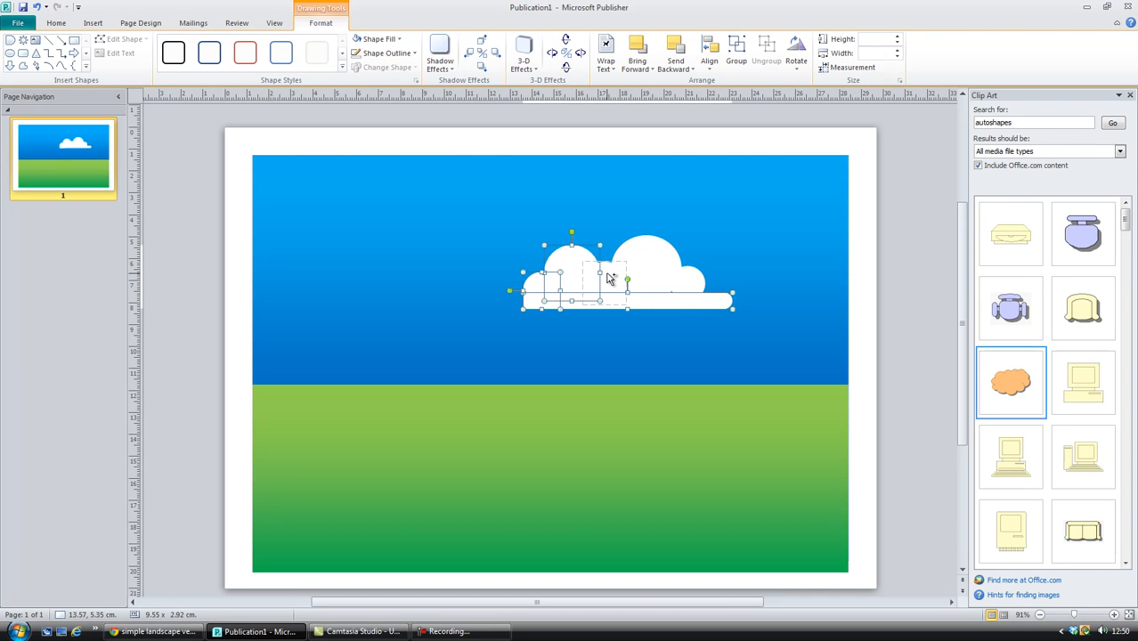
left_click(646, 265, "shift")
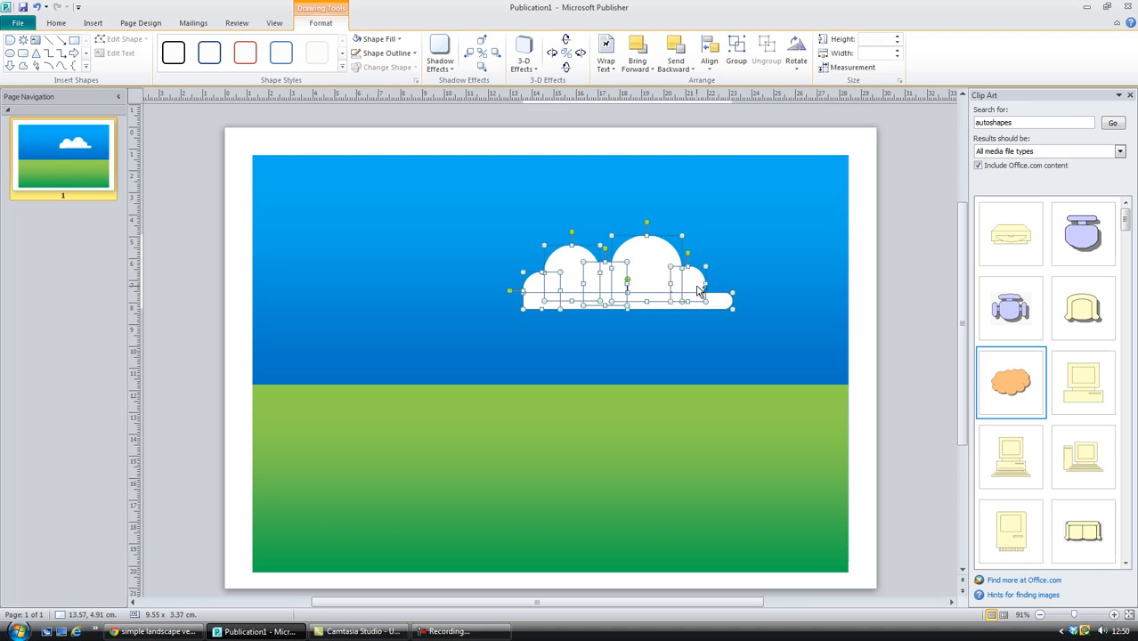
left_click(757, 313)
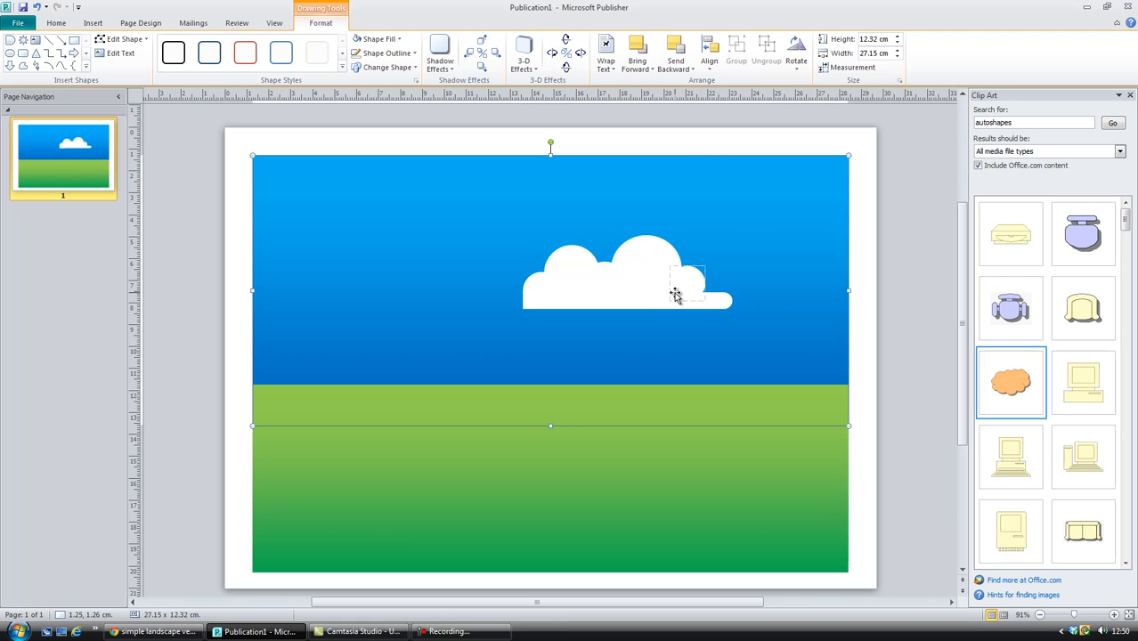
- Widen the cloud's rightmost circle slightly to the left to cover the small gap beside the largest circle
left_click(672, 298)
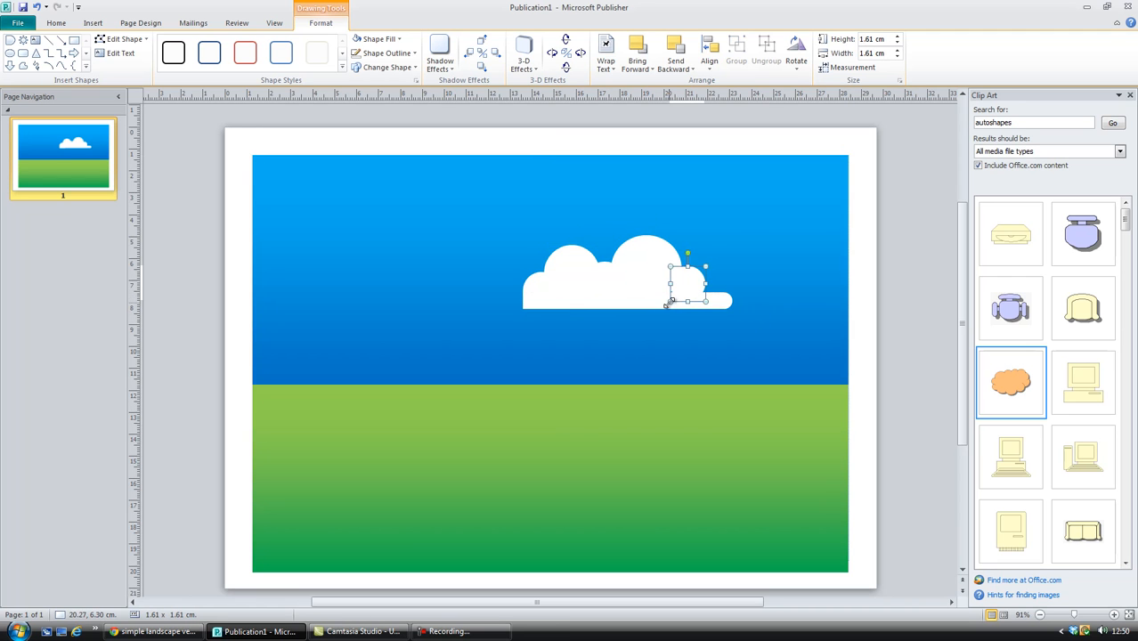
left_click(668, 306)
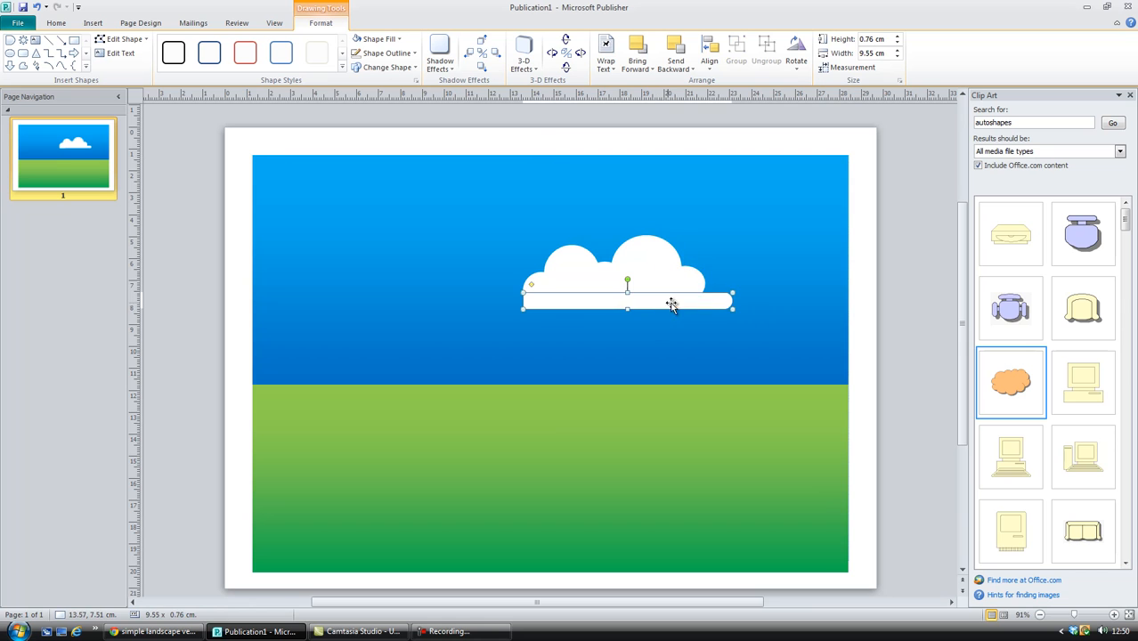
- Group the white bar and all the circles of the cloud into a single object
left_click(551, 286, "shift")
left_click(577, 276, "shift")
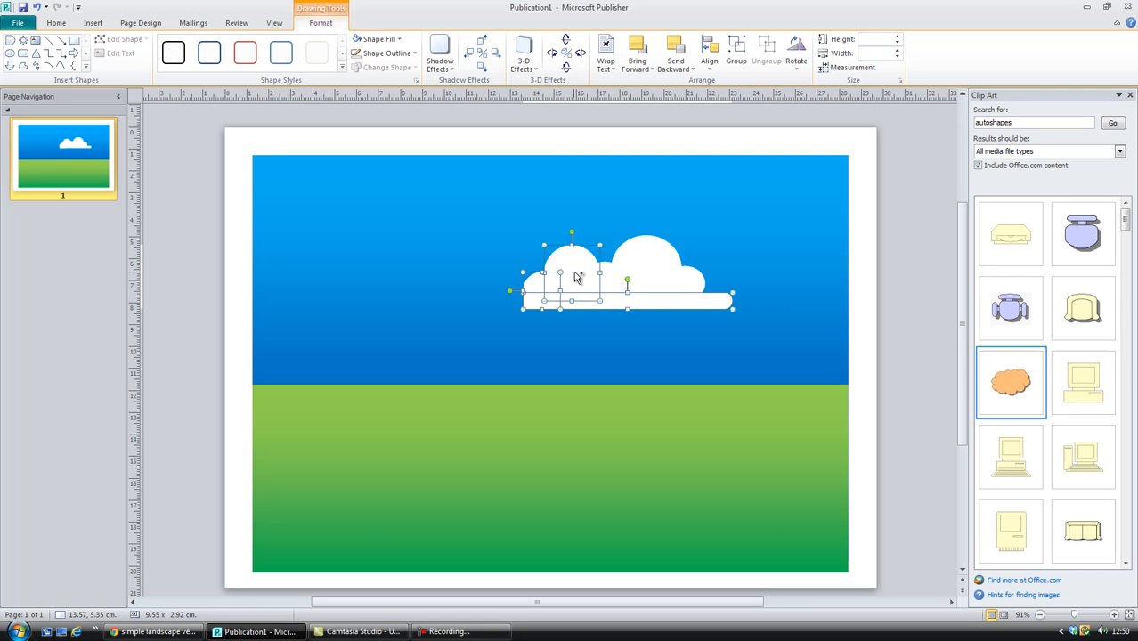
left_click(639, 266, "shift")
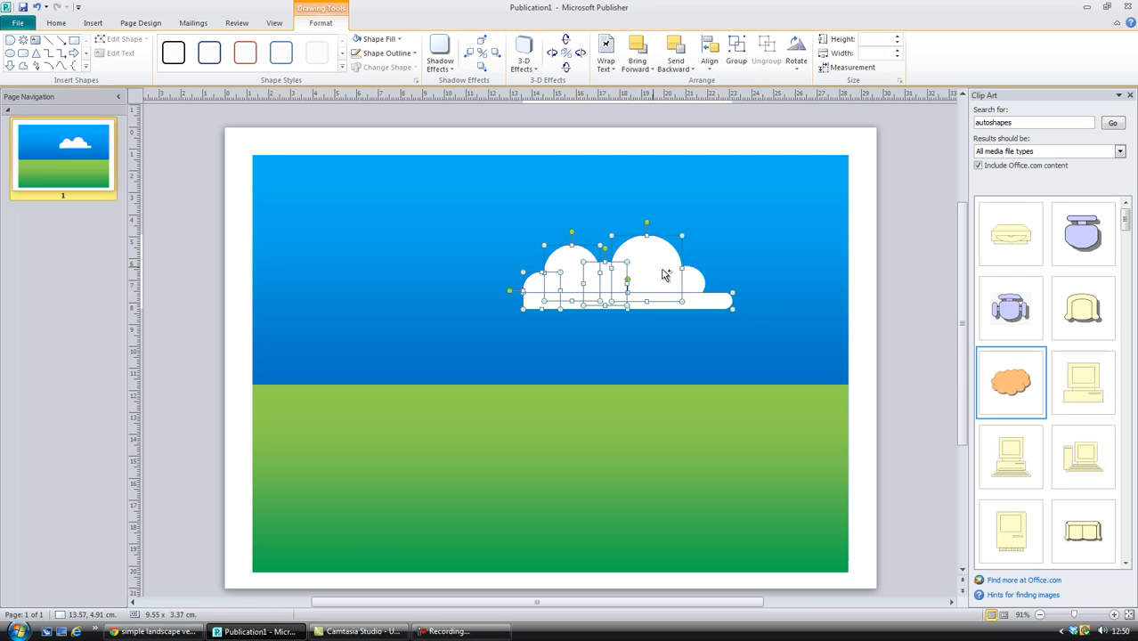
left_click(695, 287, "shift")
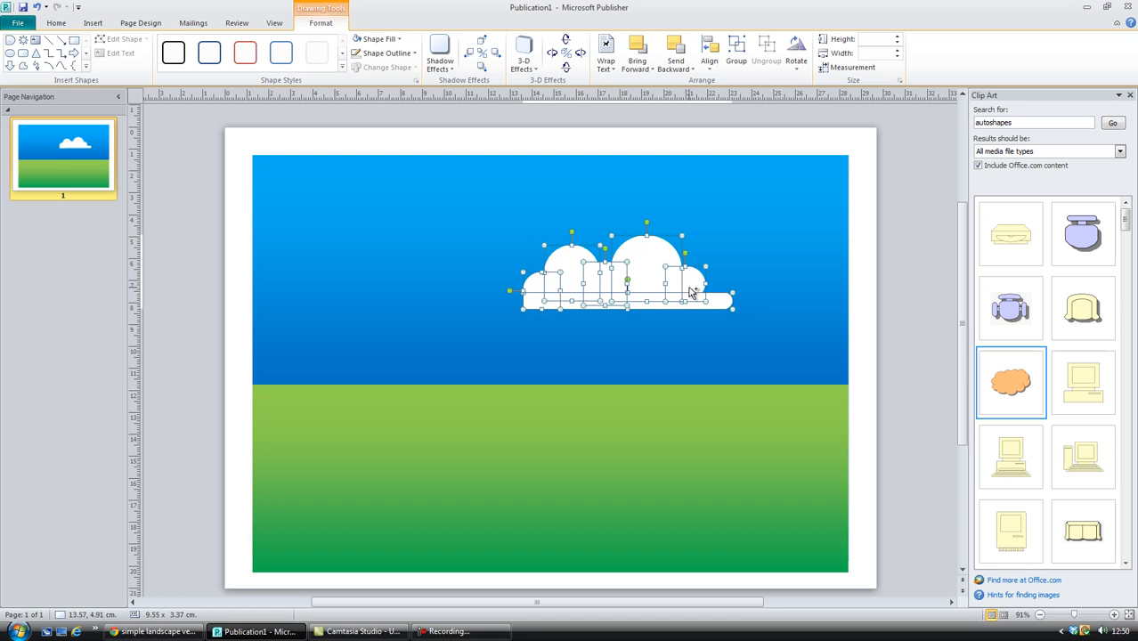
left_click(736, 53)
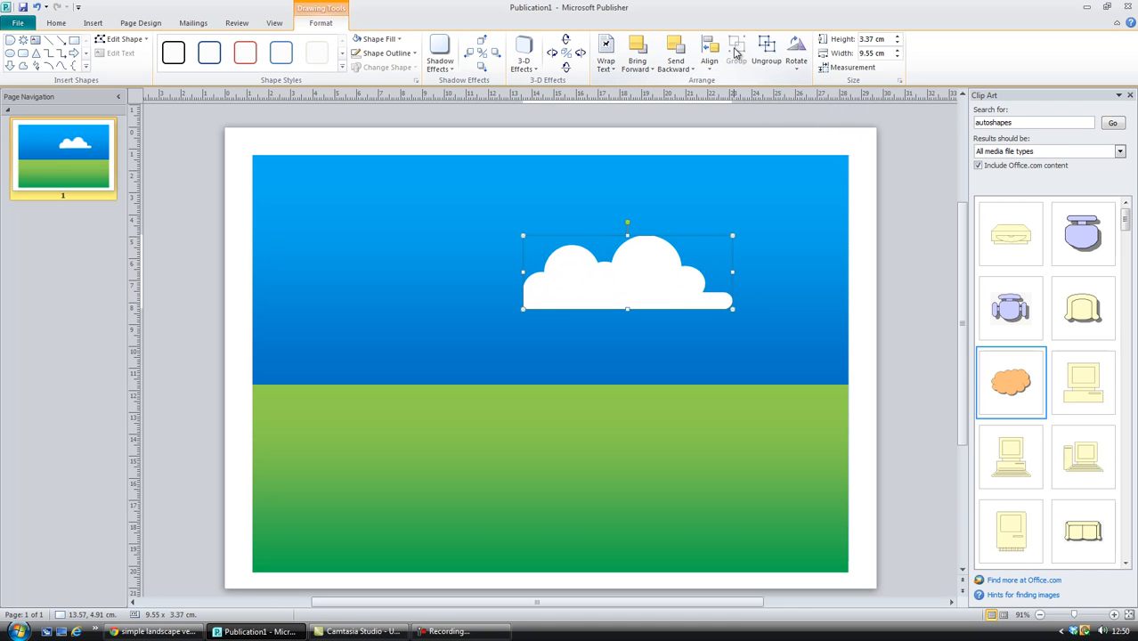
- Duplicate the grouped white cloud and place the copy to its left, overlapping it at the same height
right_click(631, 273)
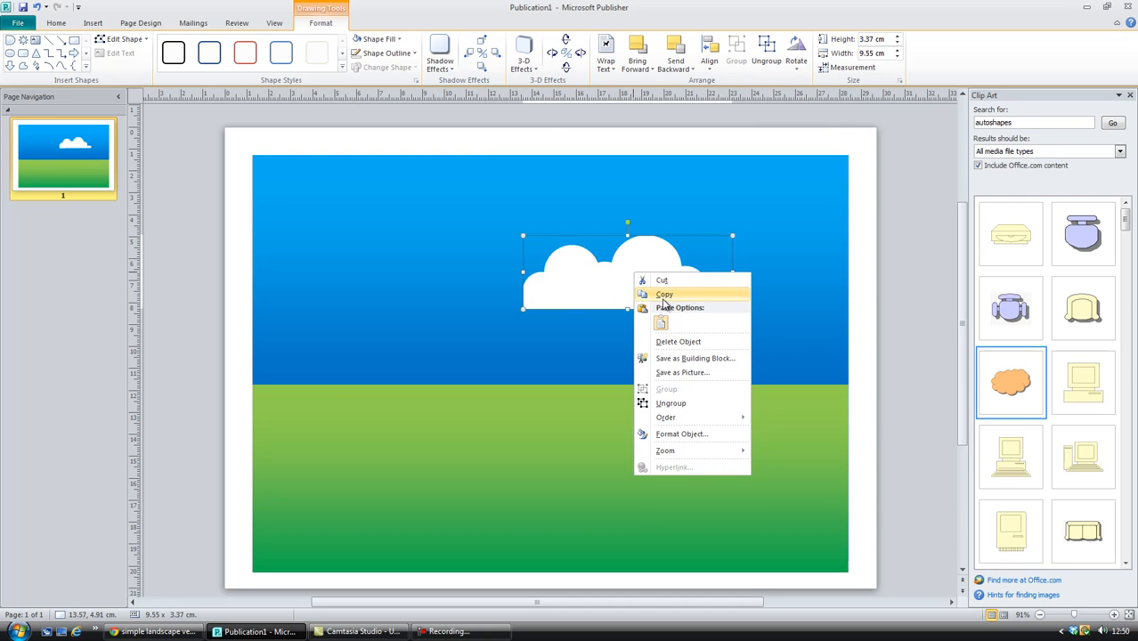
left_click(732, 259)
right_click(770, 258)
left_click(797, 307)
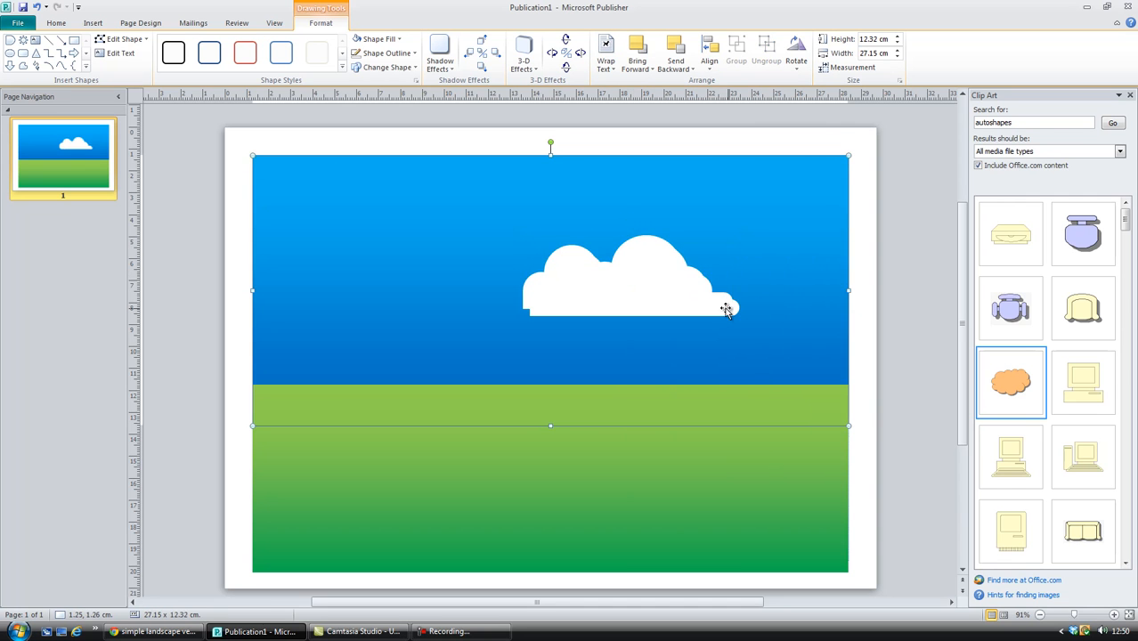
left_click_drag(673, 298, 605, 295)
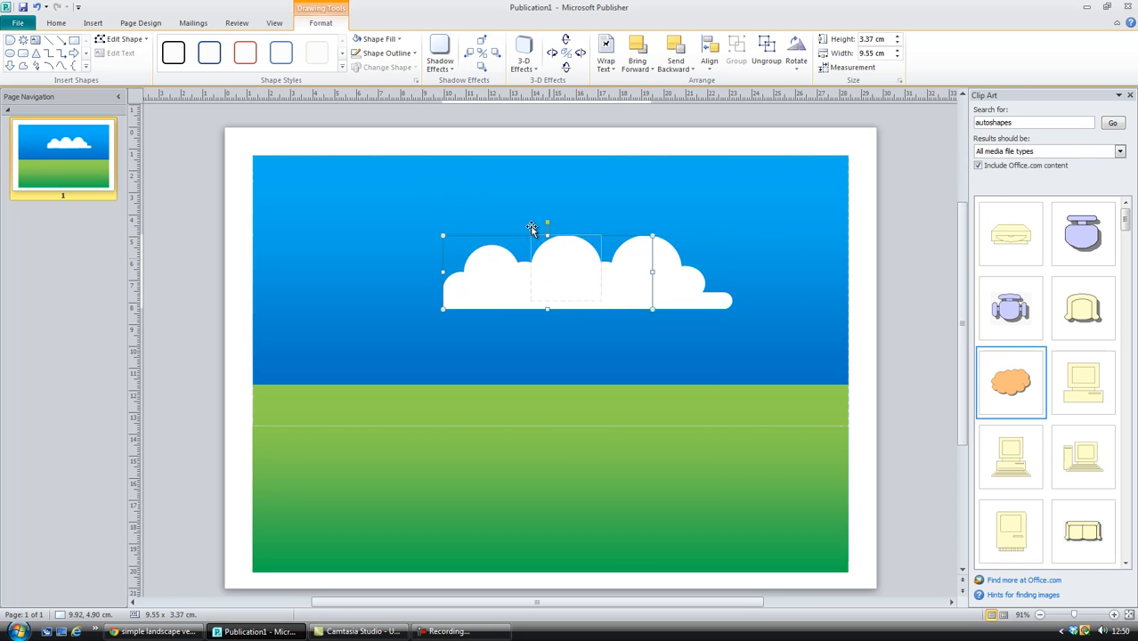
- Fill the cloud copy with blue and send it backward behind the white cloud
left_click(402, 44)
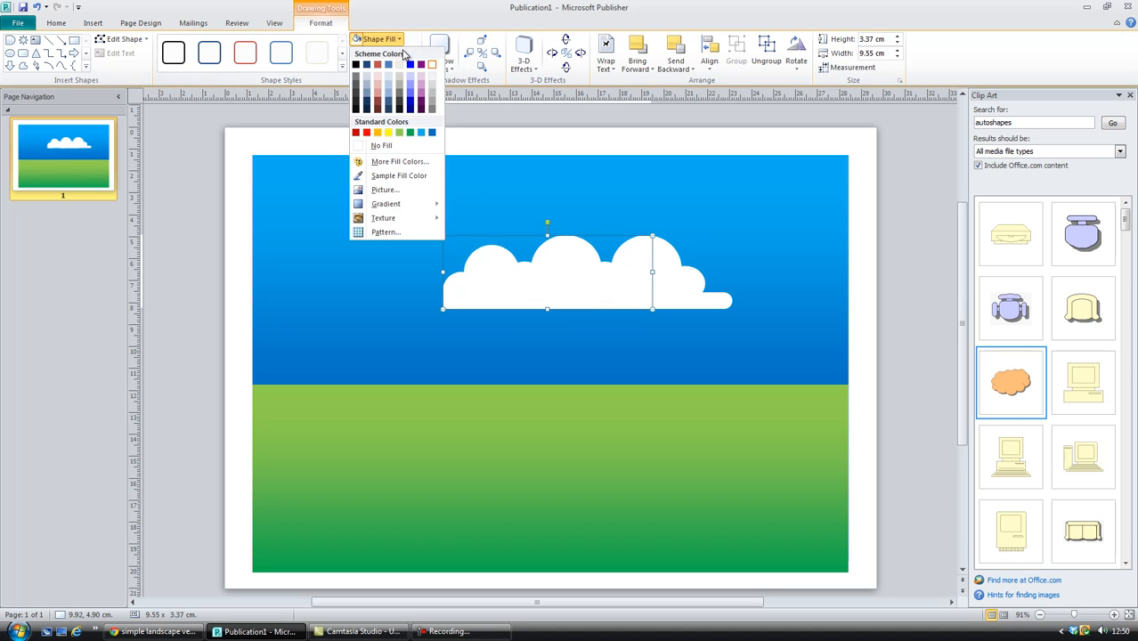
left_click(411, 65)
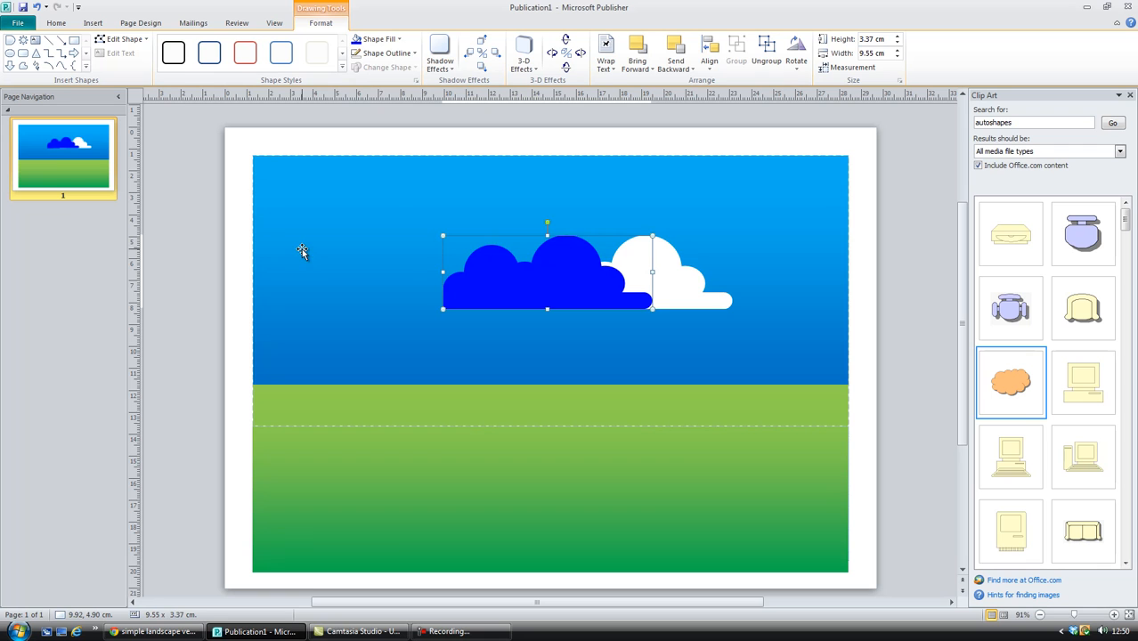
left_click(691, 70)
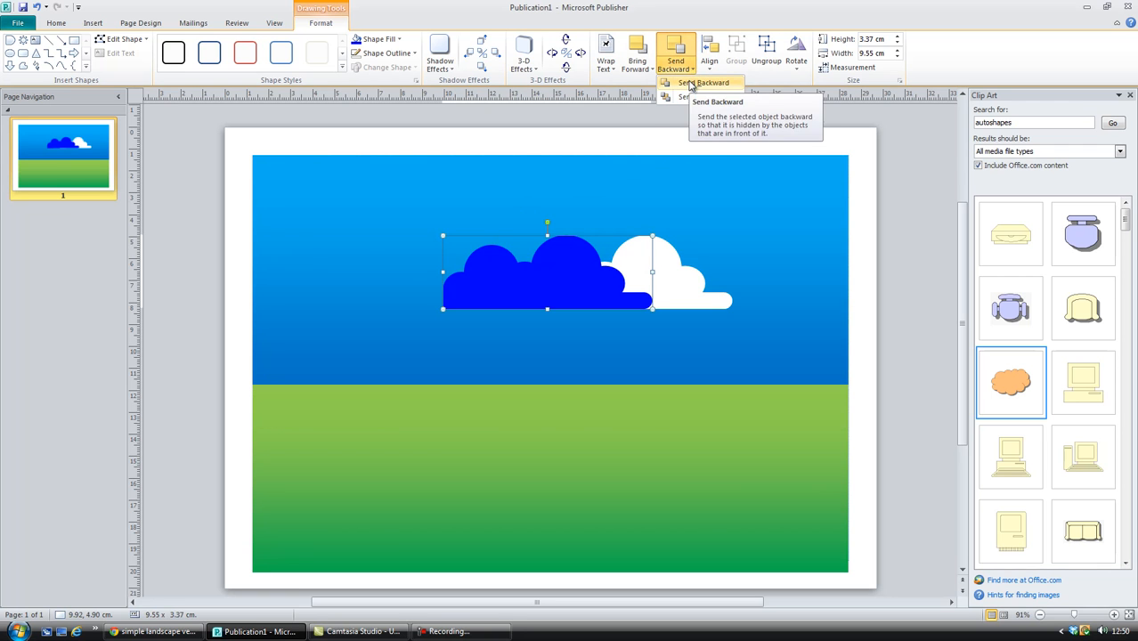
left_click(693, 83)
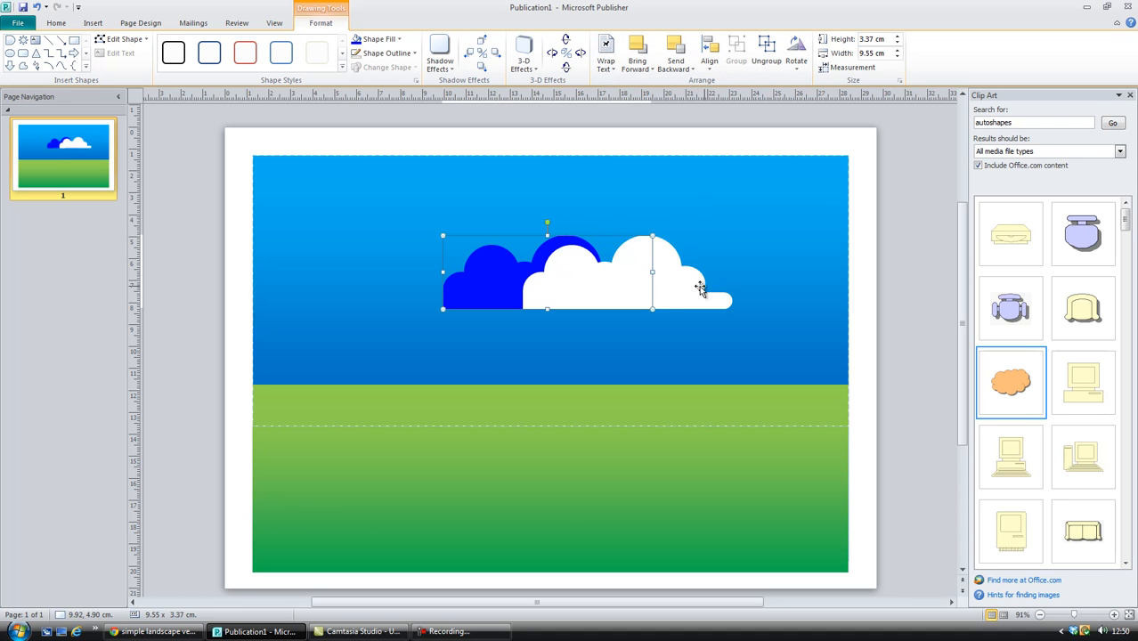
- Shift the blue cloud slightly to the right so the white cloud overlaps more of it
left_click_drag(481, 281, 497, 281)
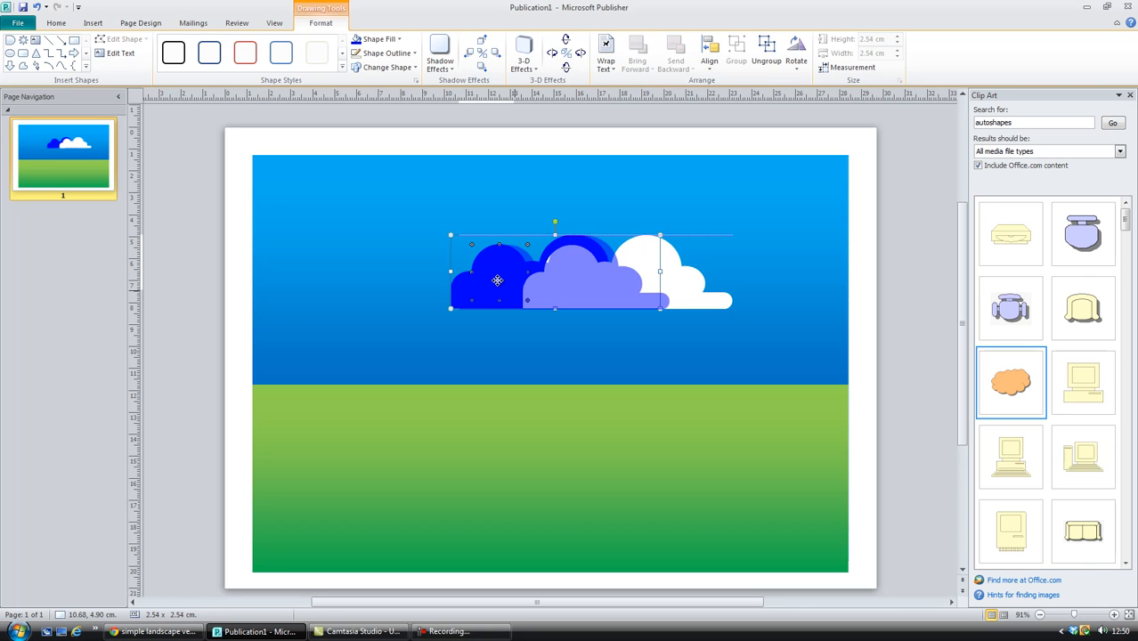
left_click_drag(499, 281, 502, 281)
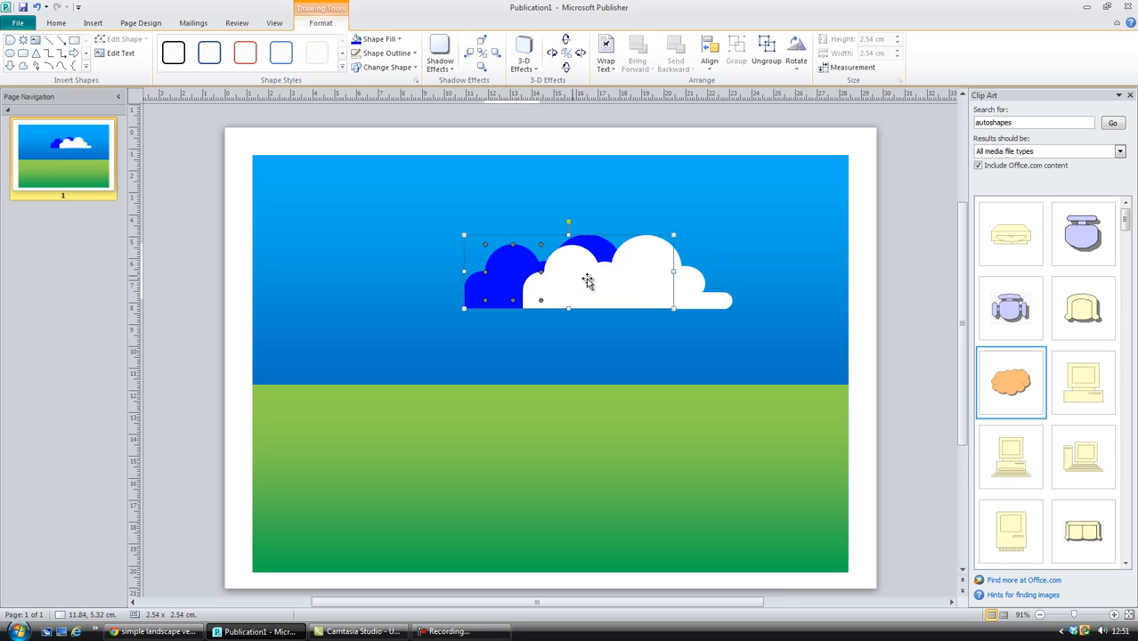
left_click(774, 262)
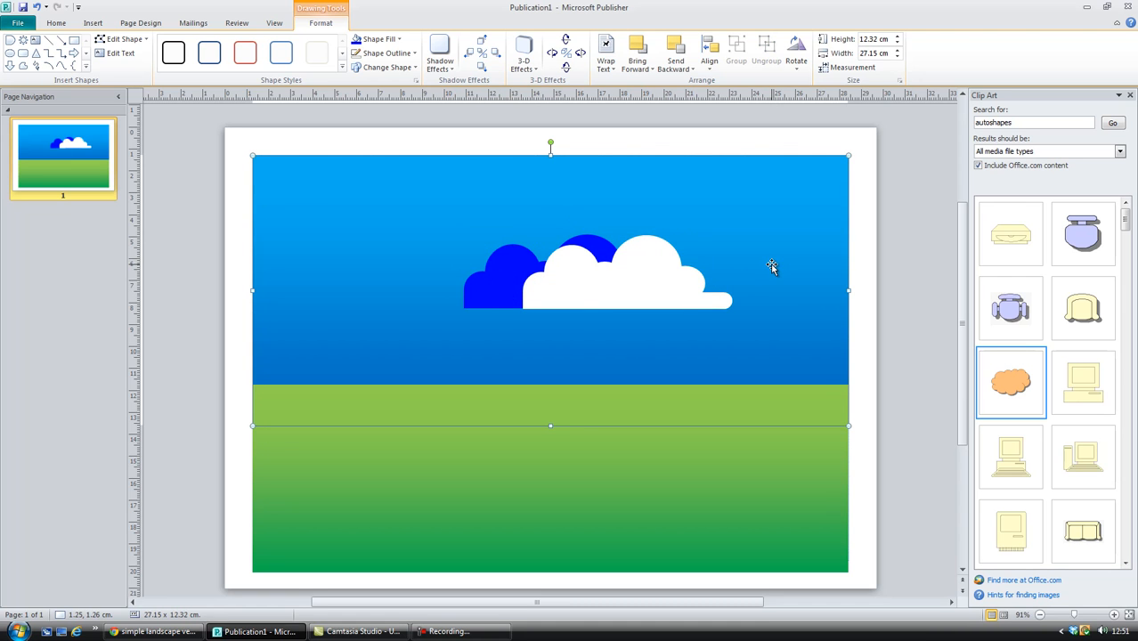
- Copy the white cloud and place the duplicate in the upper-left of the sky, at about 2.06, 1.87 cm
left_click(669, 293)
right_click(671, 285)
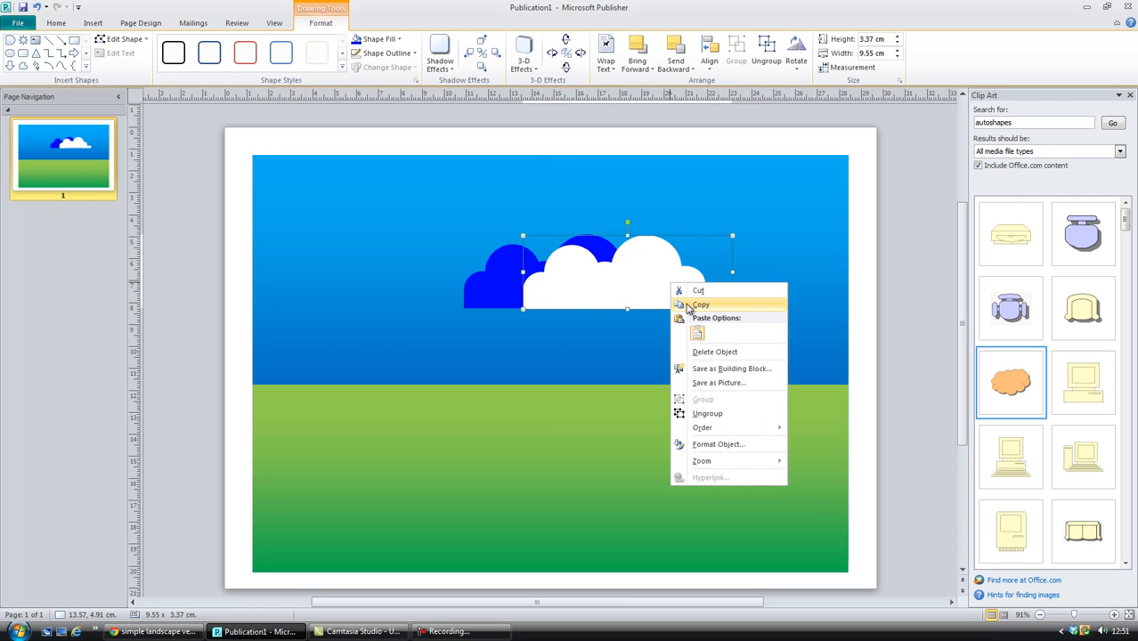
left_click(690, 306)
left_click(307, 274)
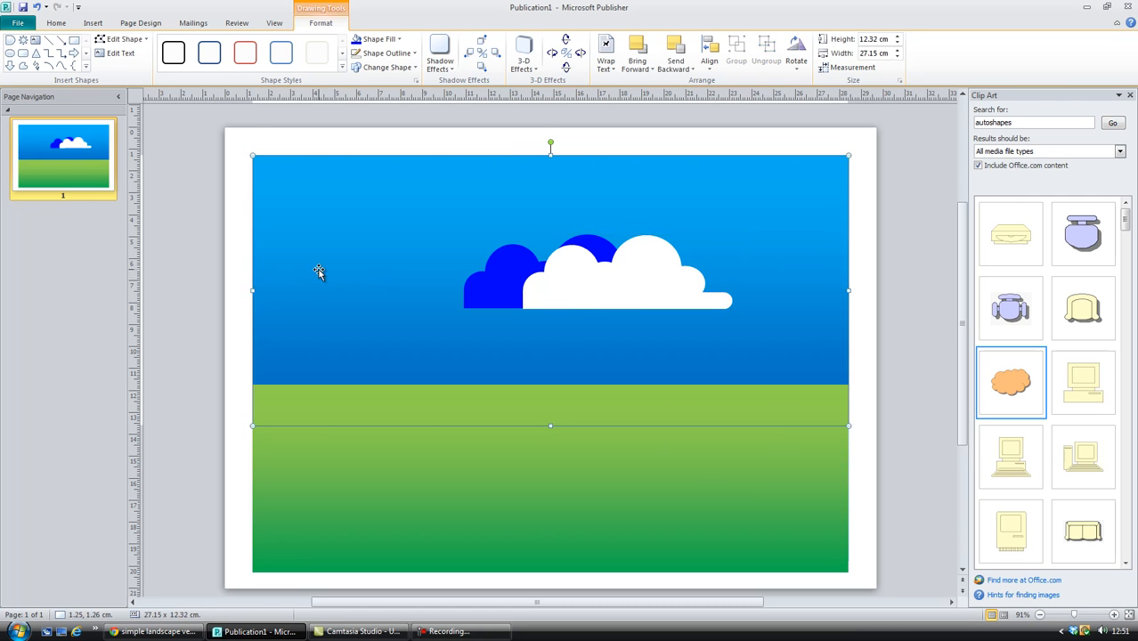
right_click(323, 270)
left_click(348, 320)
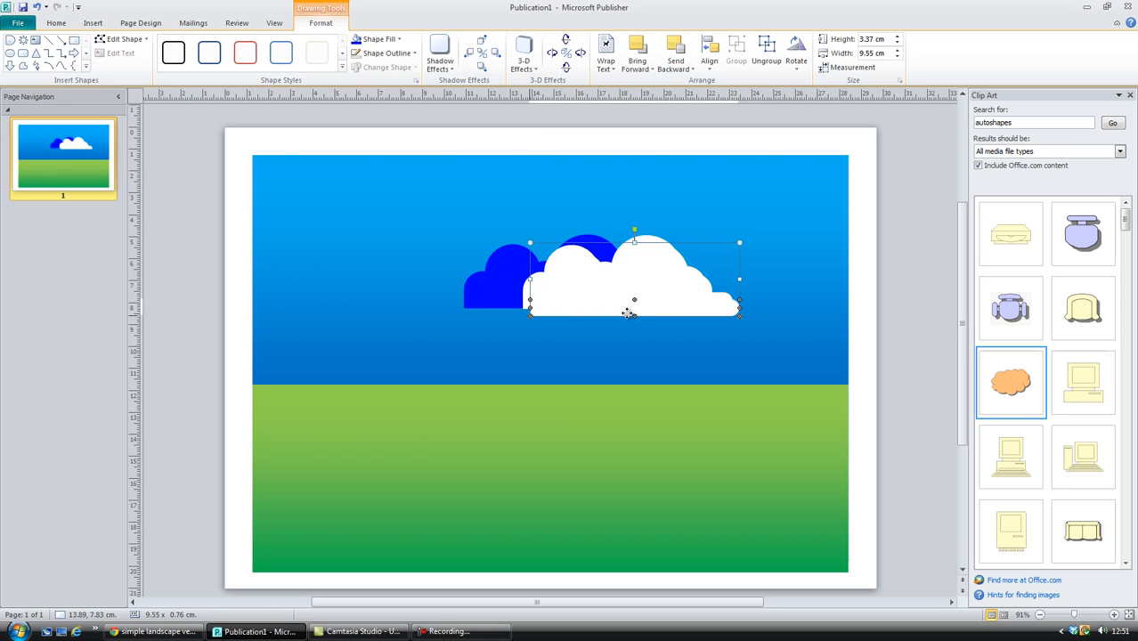
left_click(655, 326)
left_click_drag(709, 307, 451, 234)
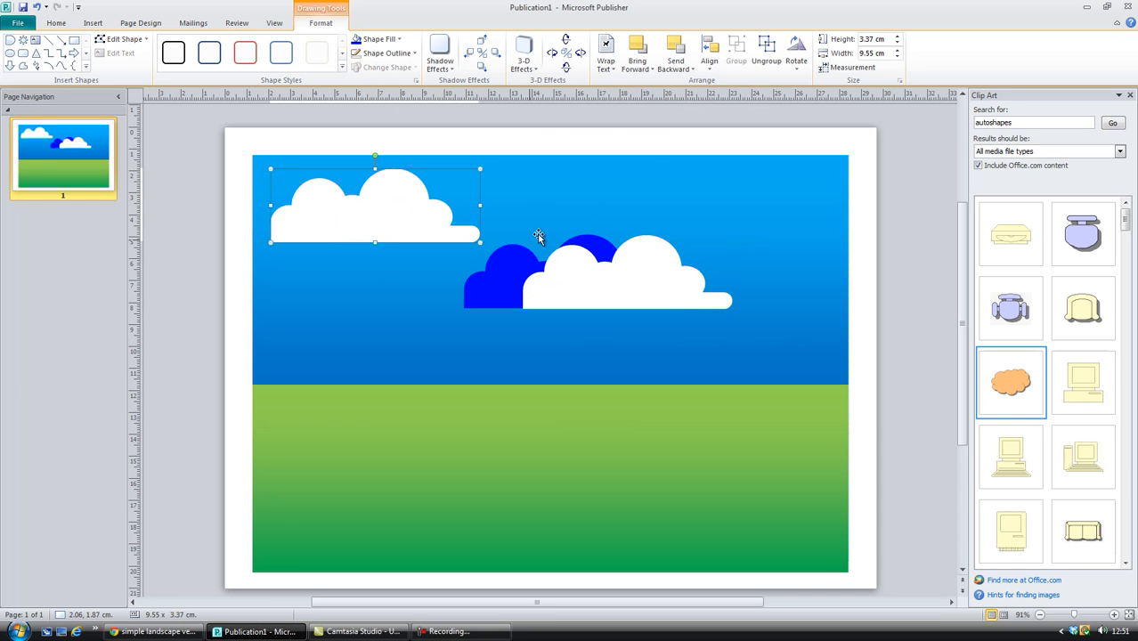
- Ungroup the upper-left cloud and move its leftmost circle onto the right end of the bar
left_click(766, 49)
left_click(575, 179)
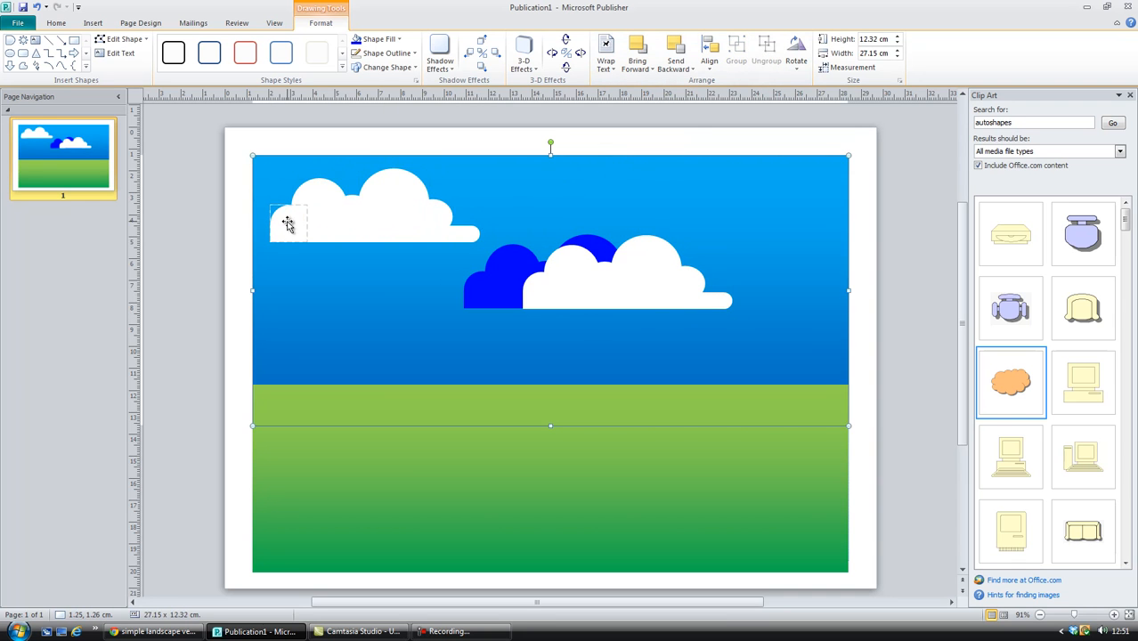
left_click(287, 221)
left_click_drag(286, 221, 460, 212)
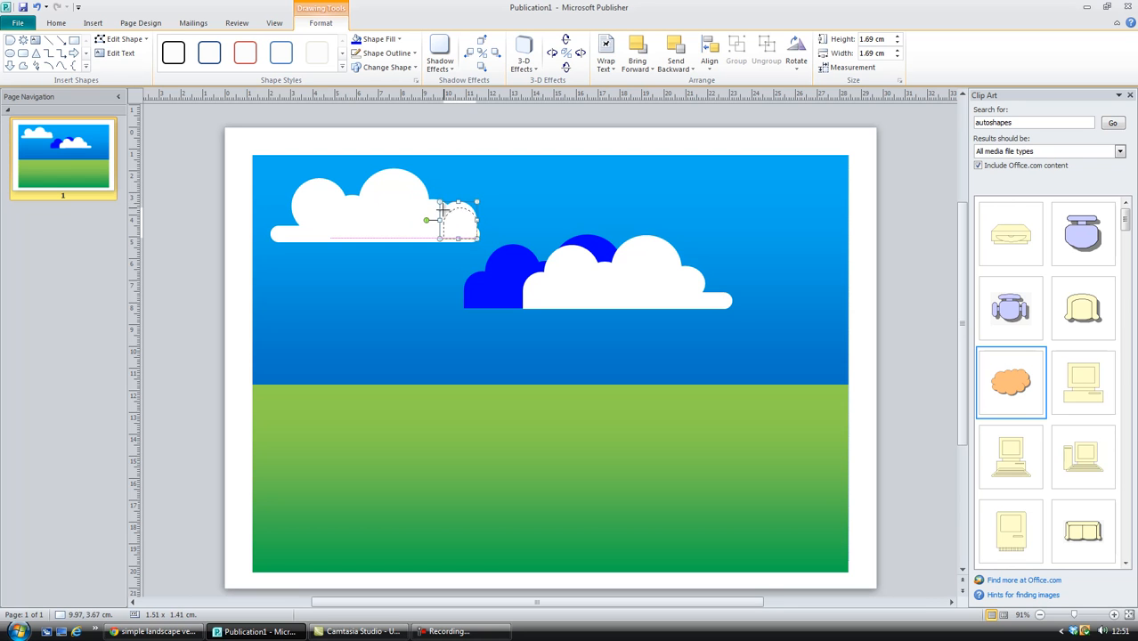
- Extend the upper-left cloud's base bar upward to a height of about 1.38 cm
left_click(338, 232)
left_click(303, 230)
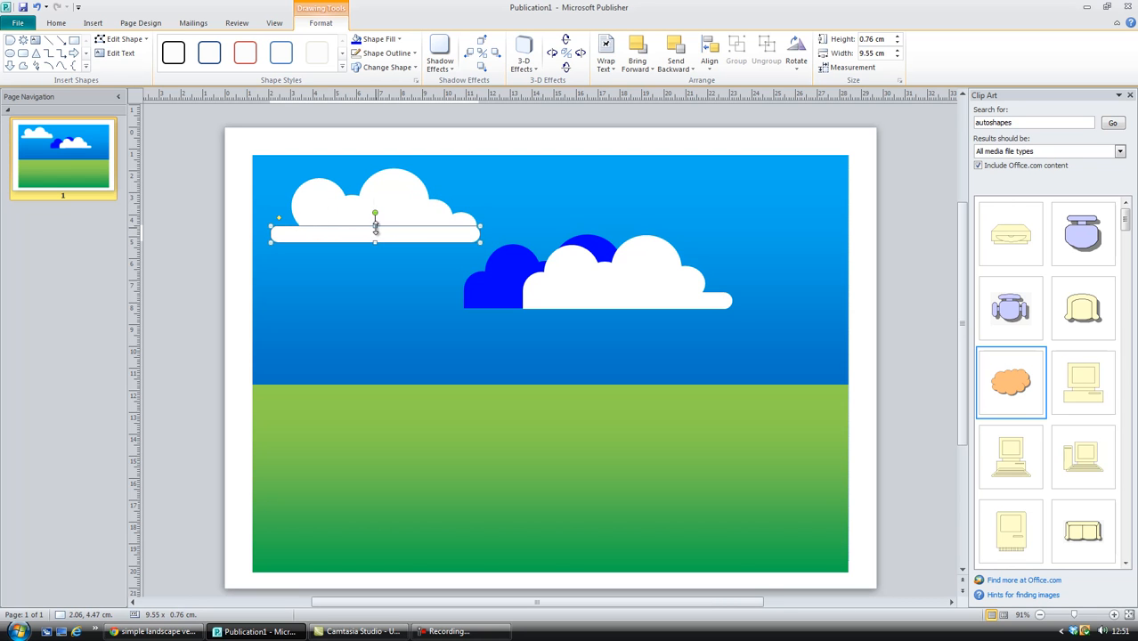
left_click_drag(375, 227, 376, 216)
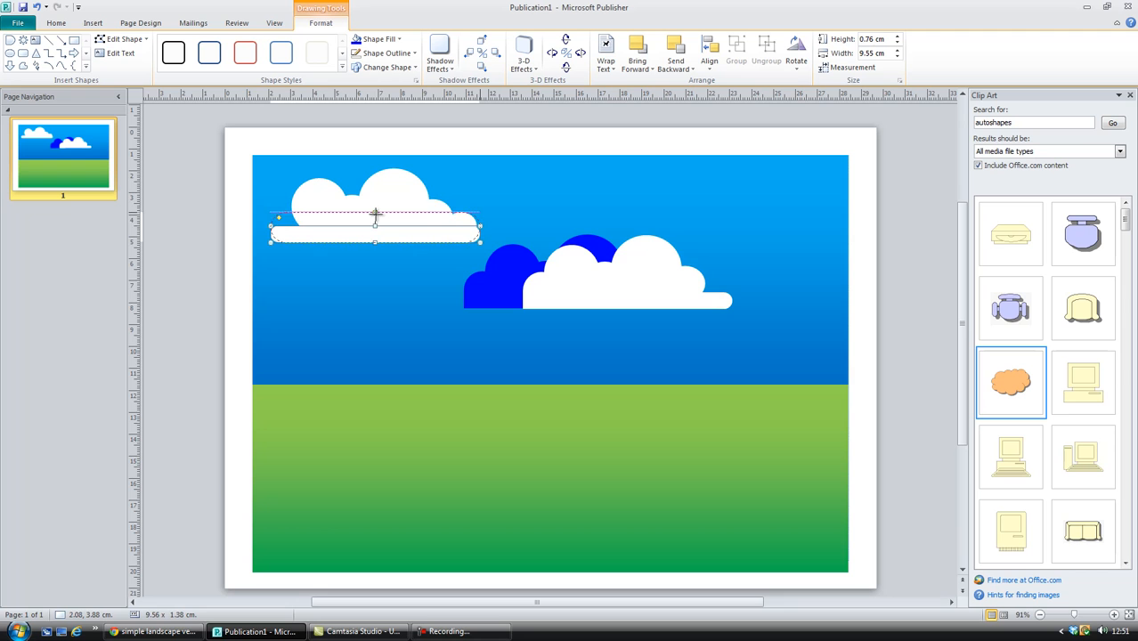
- Rearrange the upper-left cloud's circles, moving the medium one toward the largest and placing a small one, about 1.49 by 1.61 cm, at its left
left_click(433, 196)
left_click_drag(319, 189, 472, 176)
left_click_drag(344, 207, 300, 196)
left_click_drag(463, 182, 305, 206)
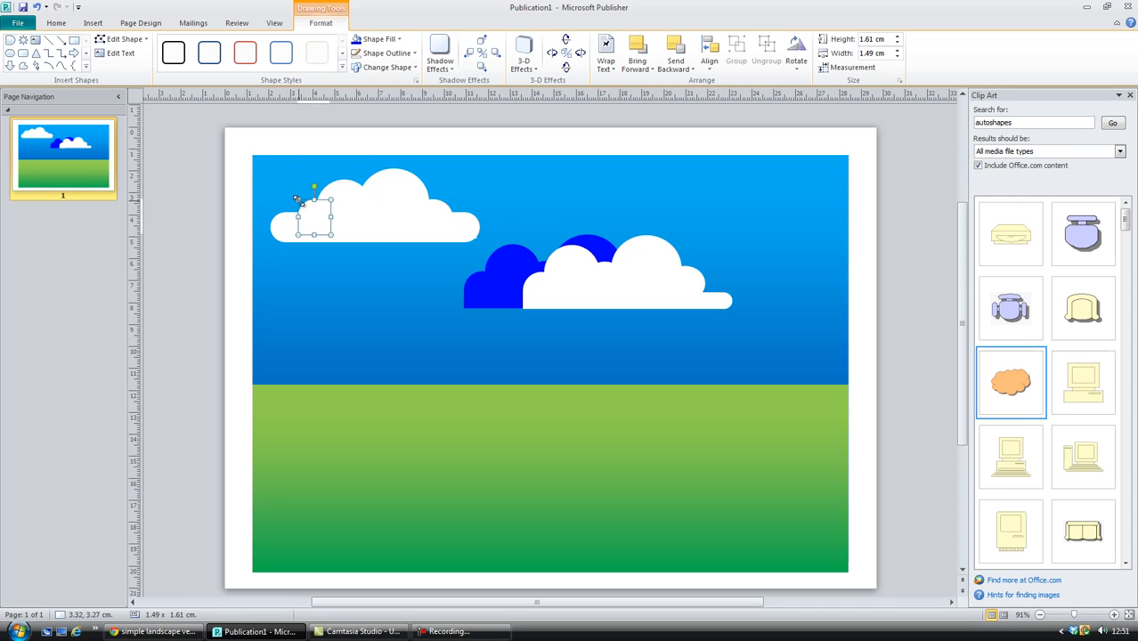
- Group the bar and circles of the upper-left cloud into one object, leaving the sky rectangle out of the group
left_click(571, 206)
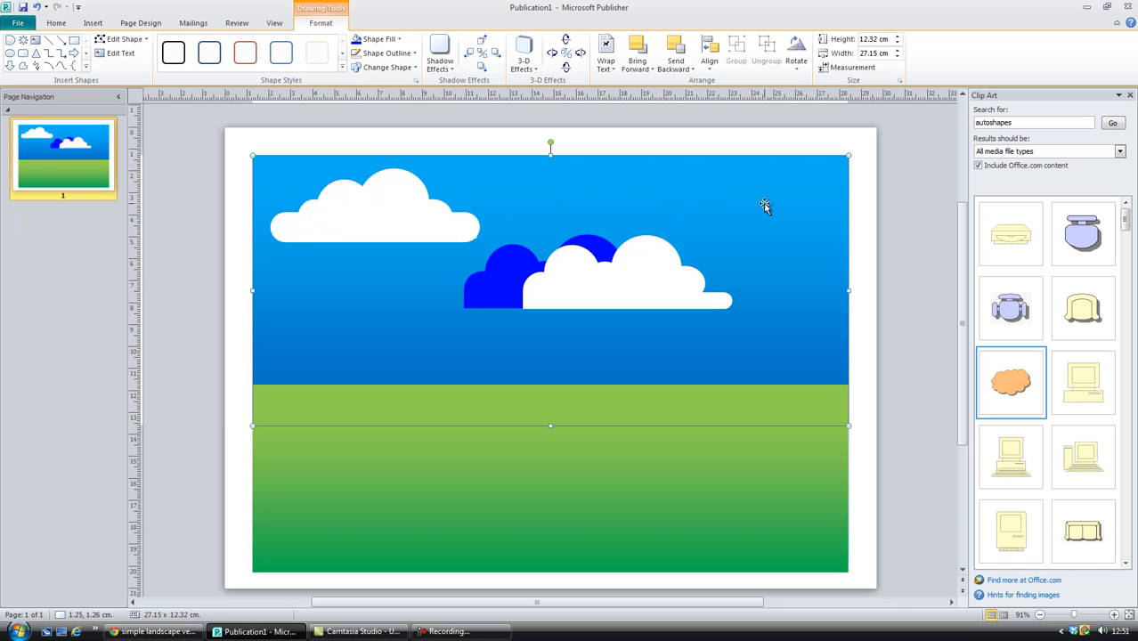
left_click(337, 236, "shift")
left_click(323, 210, "shift")
left_click(343, 196, "shift")
left_click(393, 193, "shift")
left_click(432, 208, "shift")
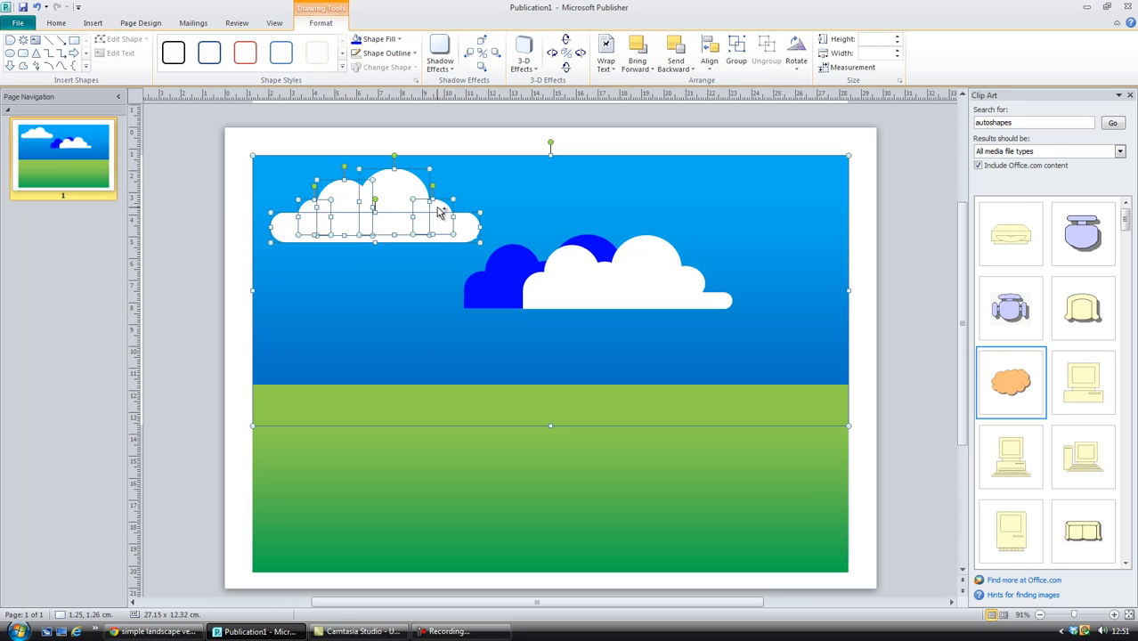
left_click(739, 63)
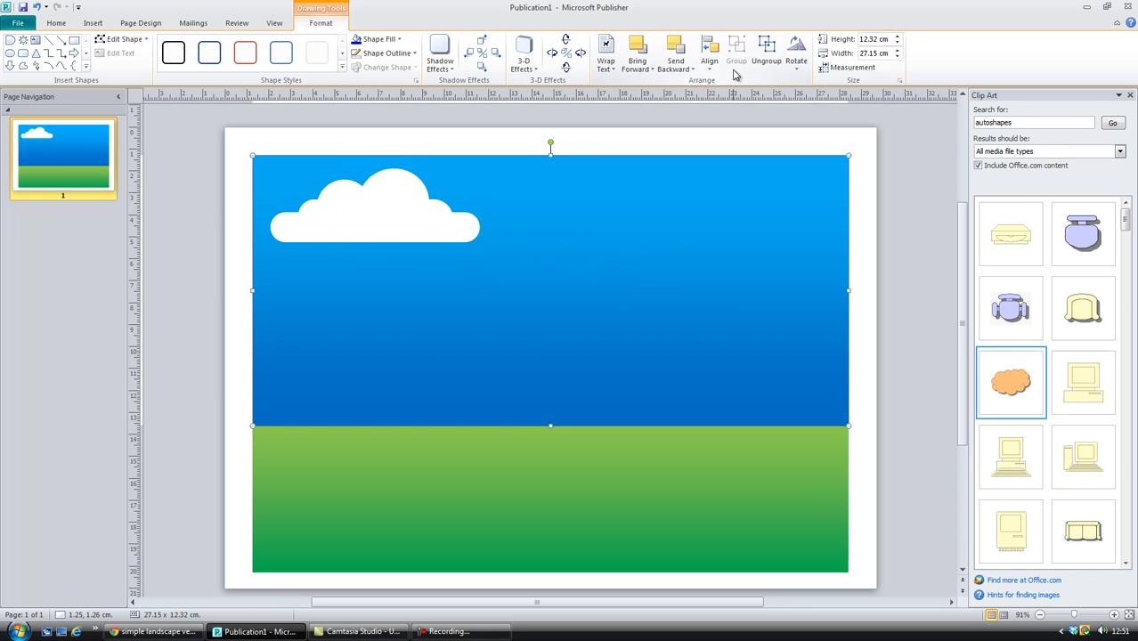
left_click(38, 8)
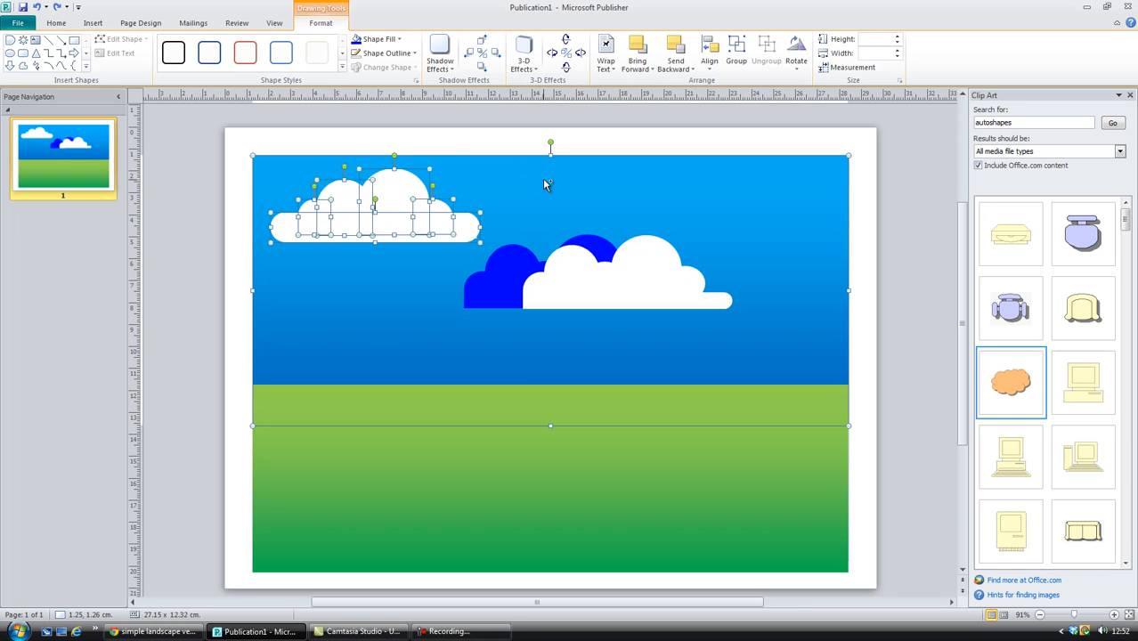
left_click(547, 178, "shift")
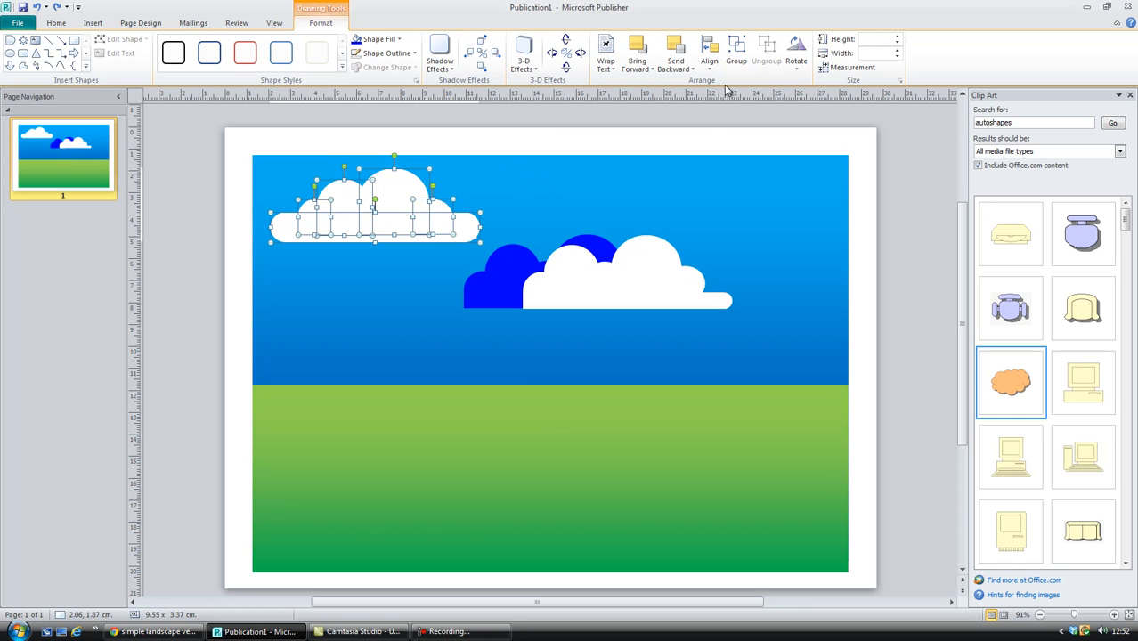
left_click(736, 55)
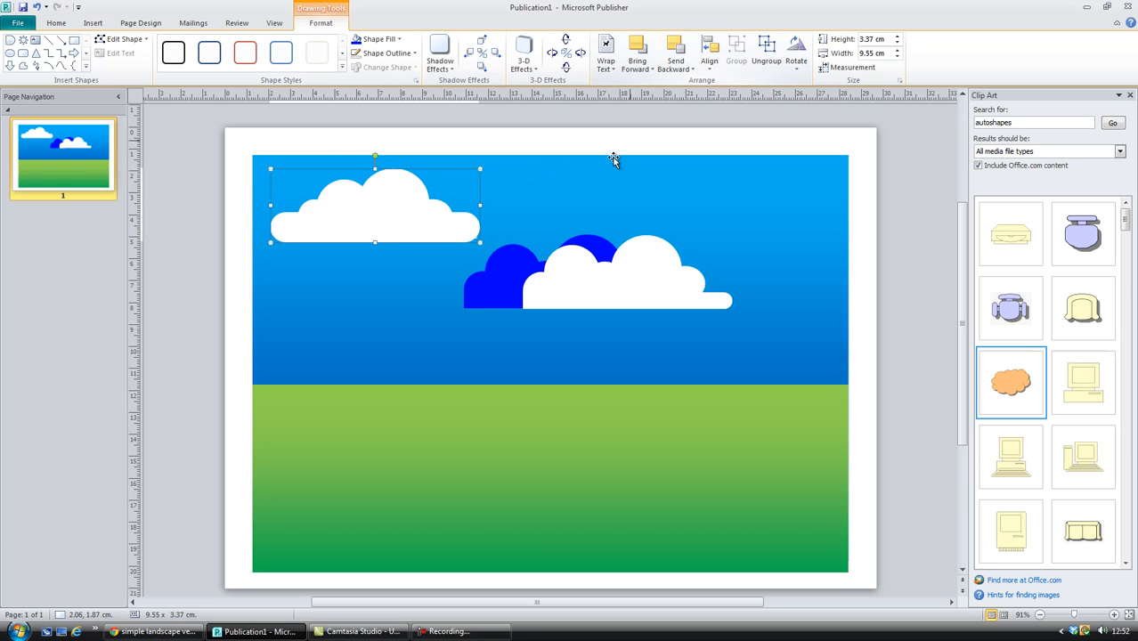
- Copy the regrouped upper-left cloud and paste a duplicate over it
right_click(393, 229)
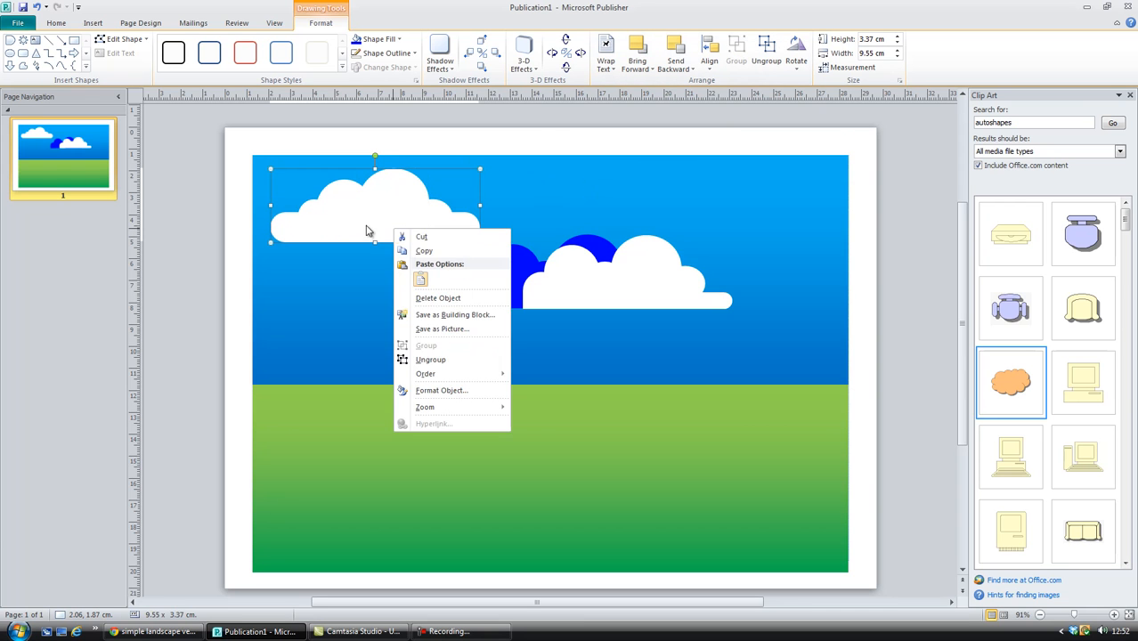
left_click(421, 253)
left_click(522, 197)
right_click(521, 198)
left_click(550, 253)
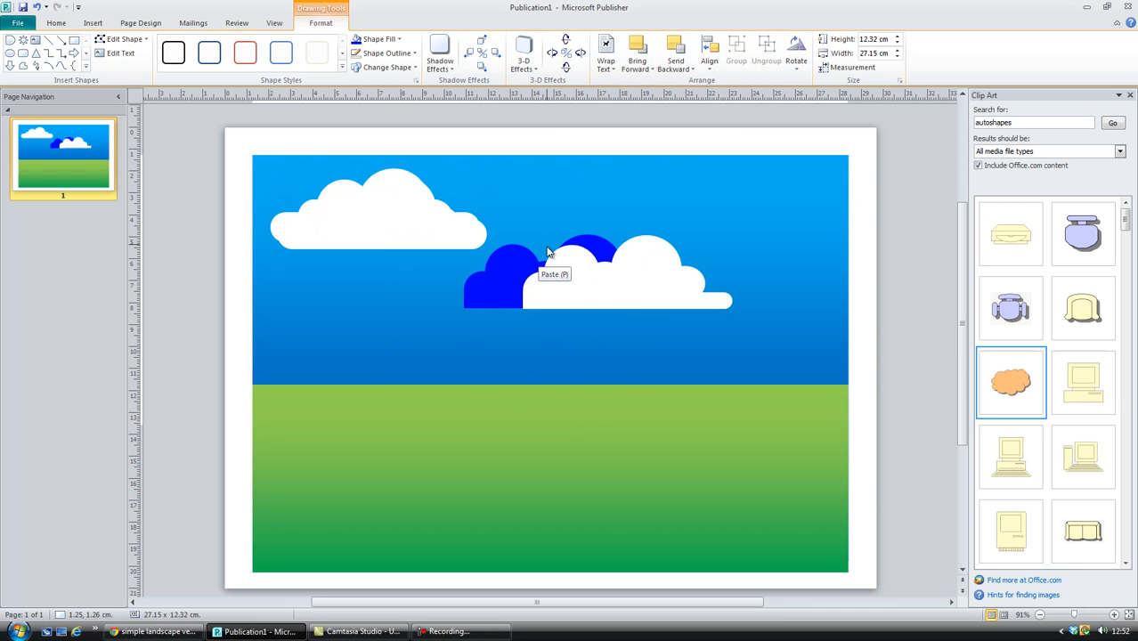
left_click(506, 216)
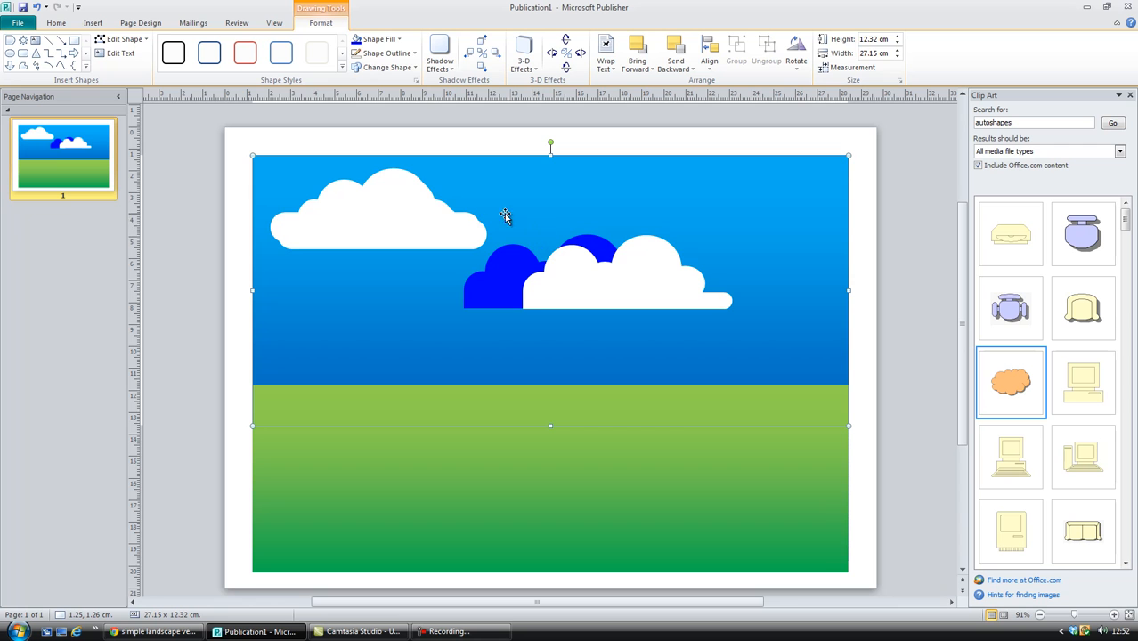
left_click(370, 40)
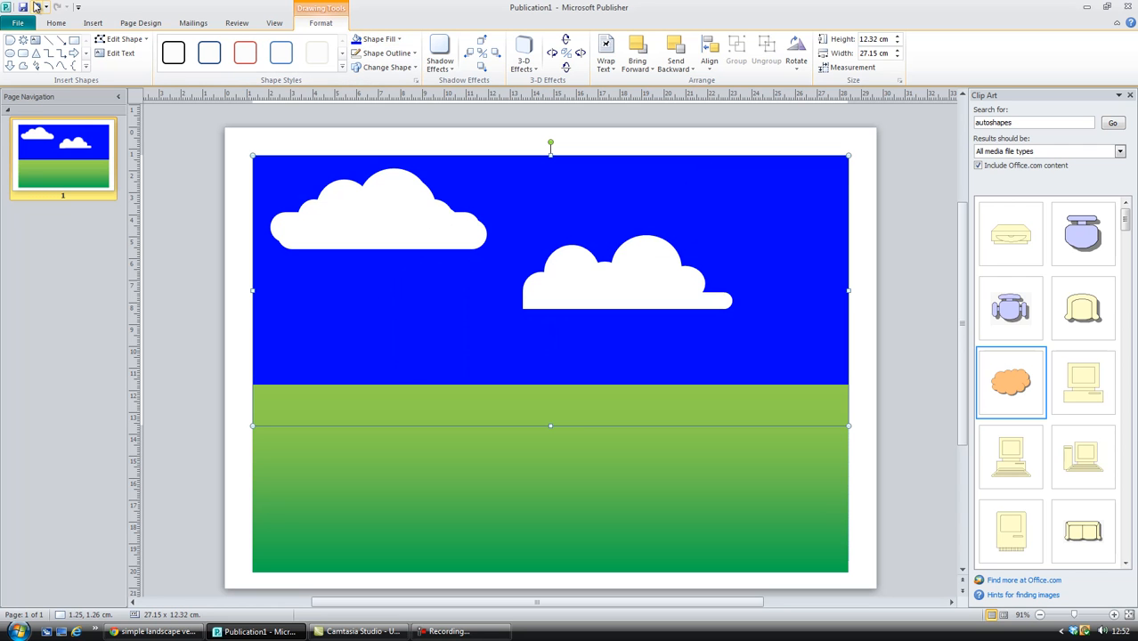
left_click(34, 7)
- Fill the pasted duplicate of the upper-left cloud with blue
left_click(405, 209)
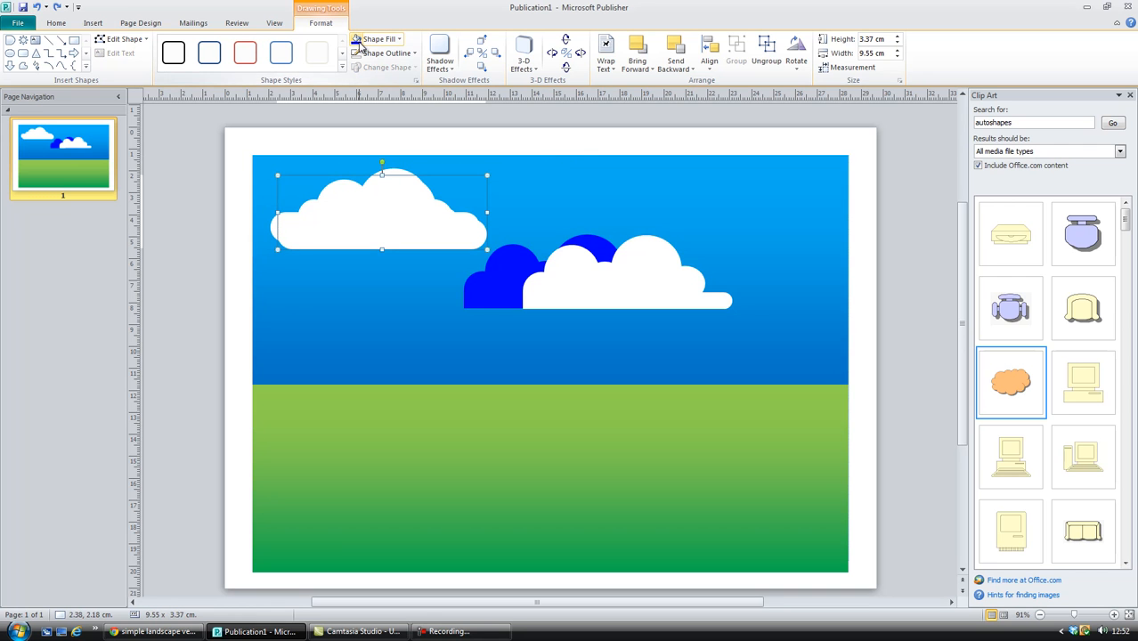
left_click(361, 43)
left_click(351, 233)
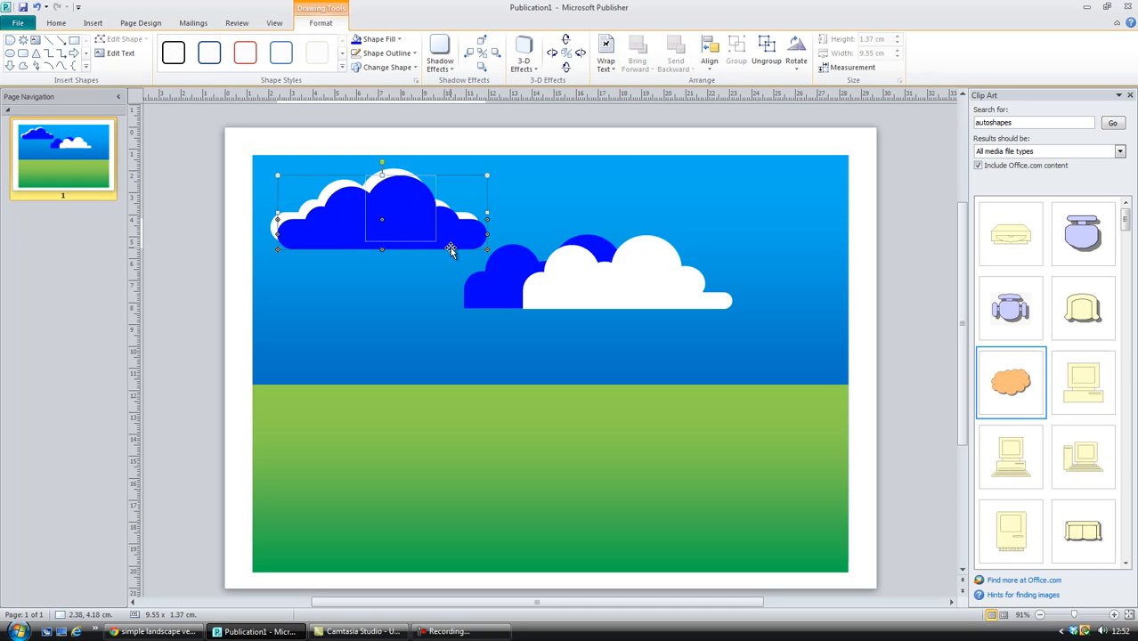
- Move the blue duplicate slightly left of the upper-left white cloud and send it backward behind that cloud
left_click_drag(450, 250, 402, 224)
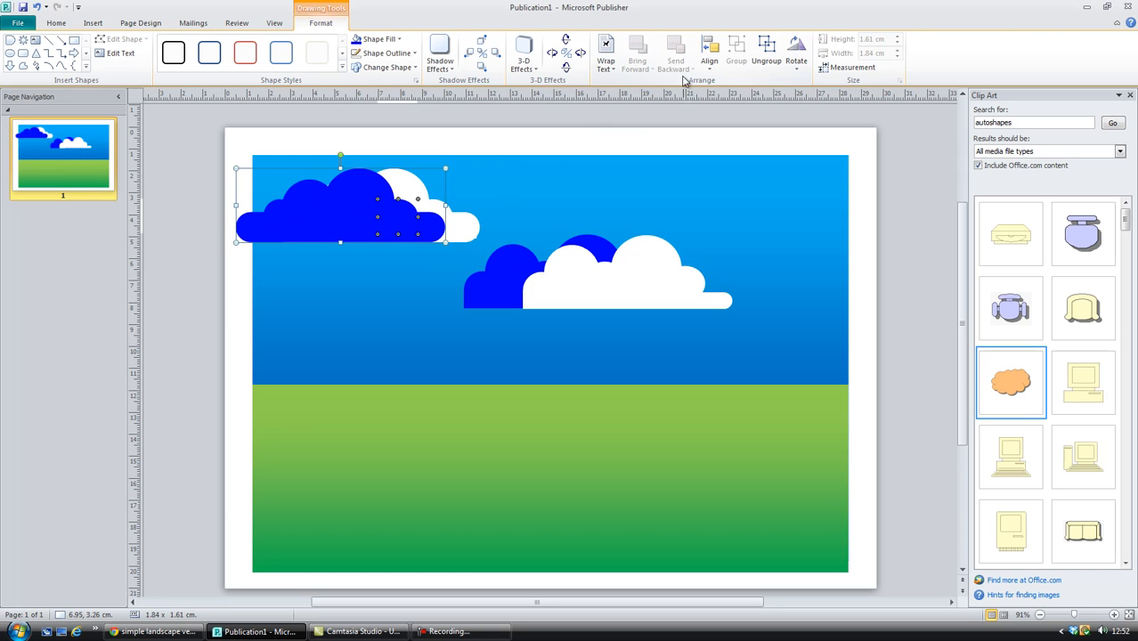
left_click(317, 186)
left_click(279, 172)
left_click(292, 192)
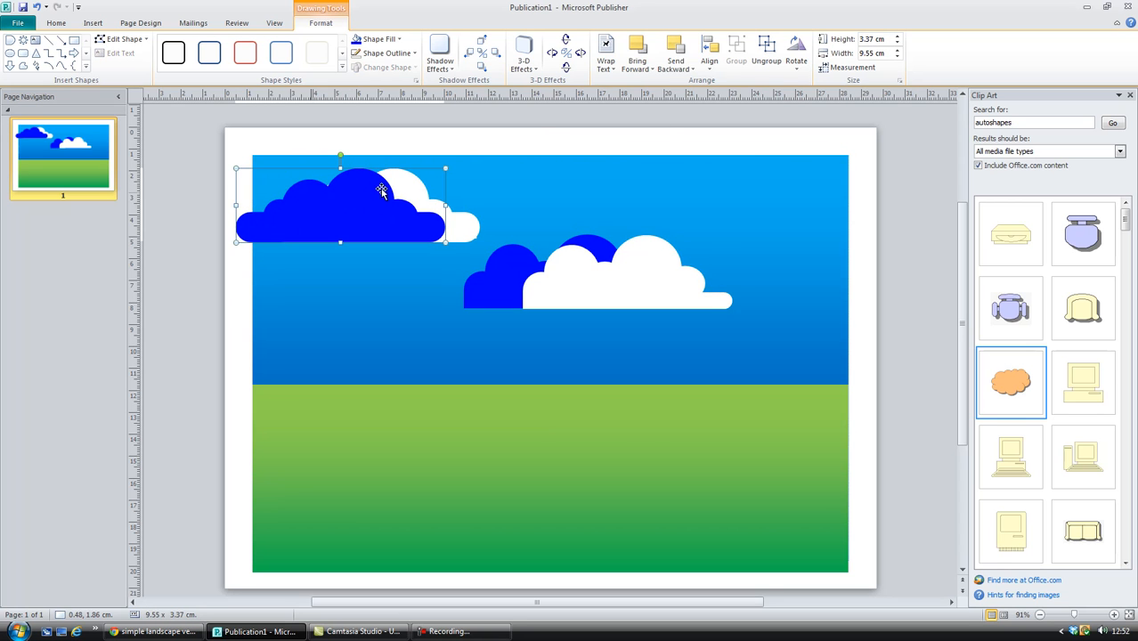
left_click(693, 71)
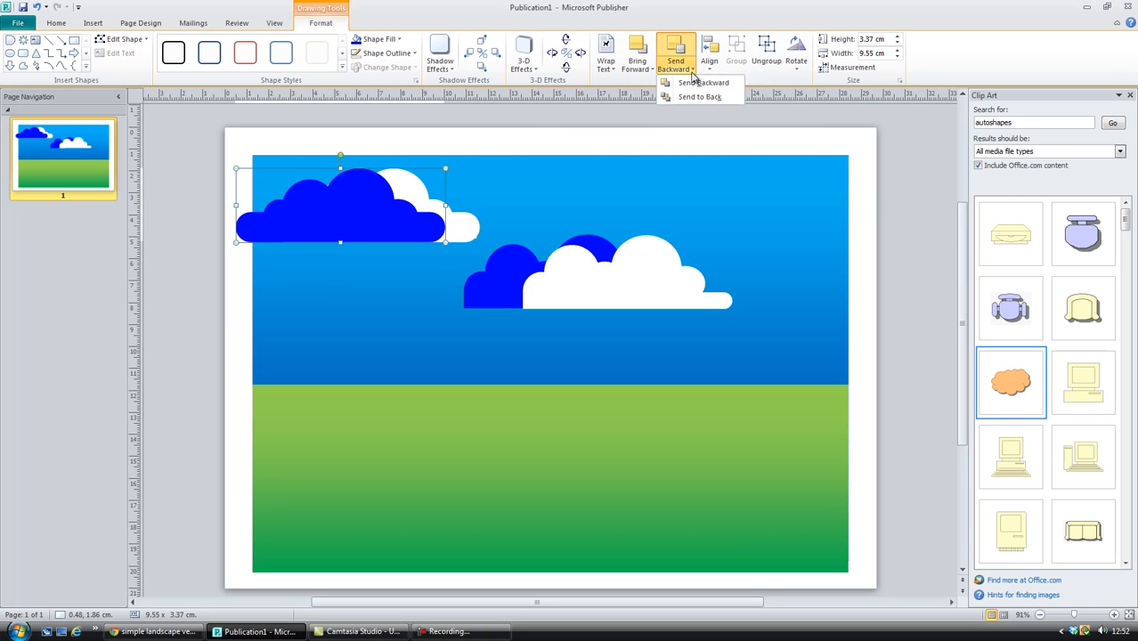
left_click(697, 83)
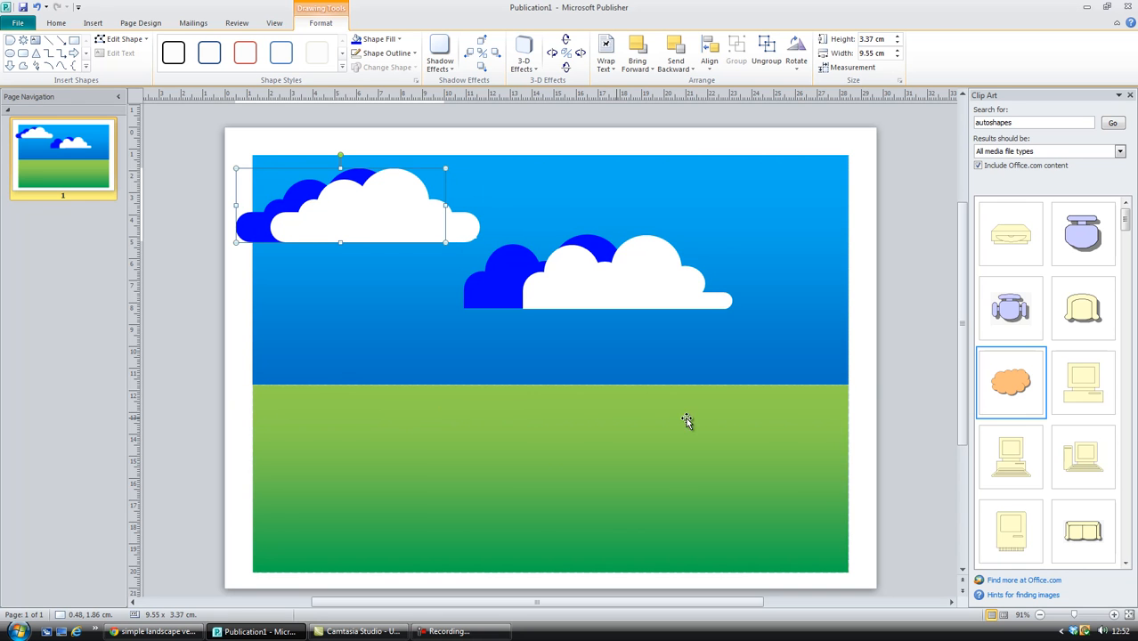
left_click(901, 356)
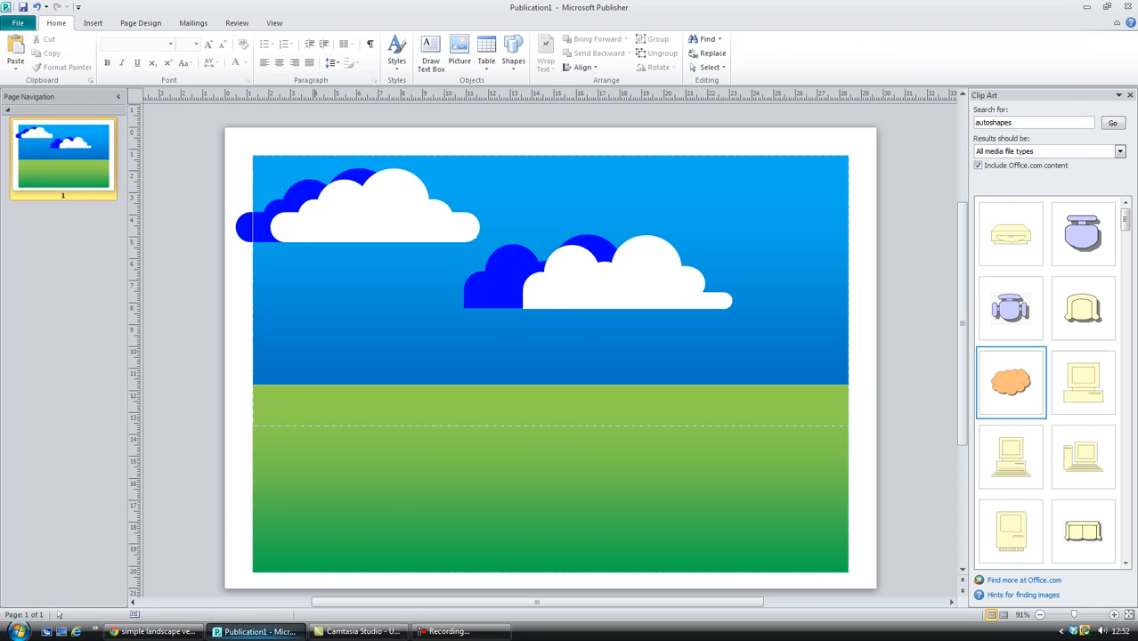
- Consult the reference landscape in the browser, and back in Publisher paste another white cloud onto the green ground and ungroup it
left_click(155, 632)
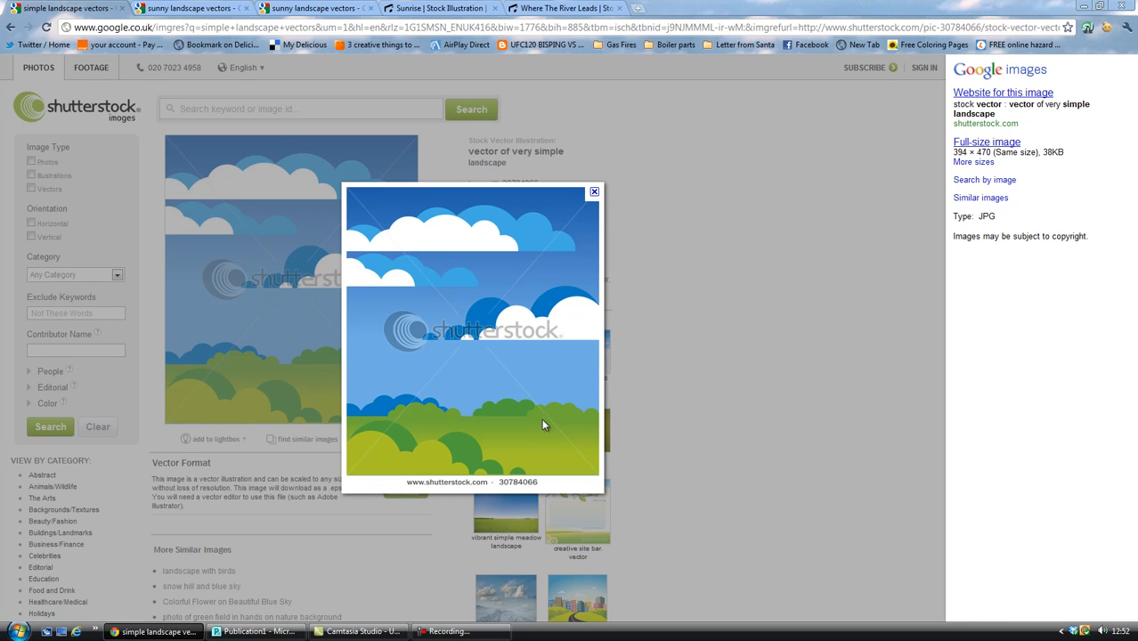
left_click(258, 631)
right_click(905, 389)
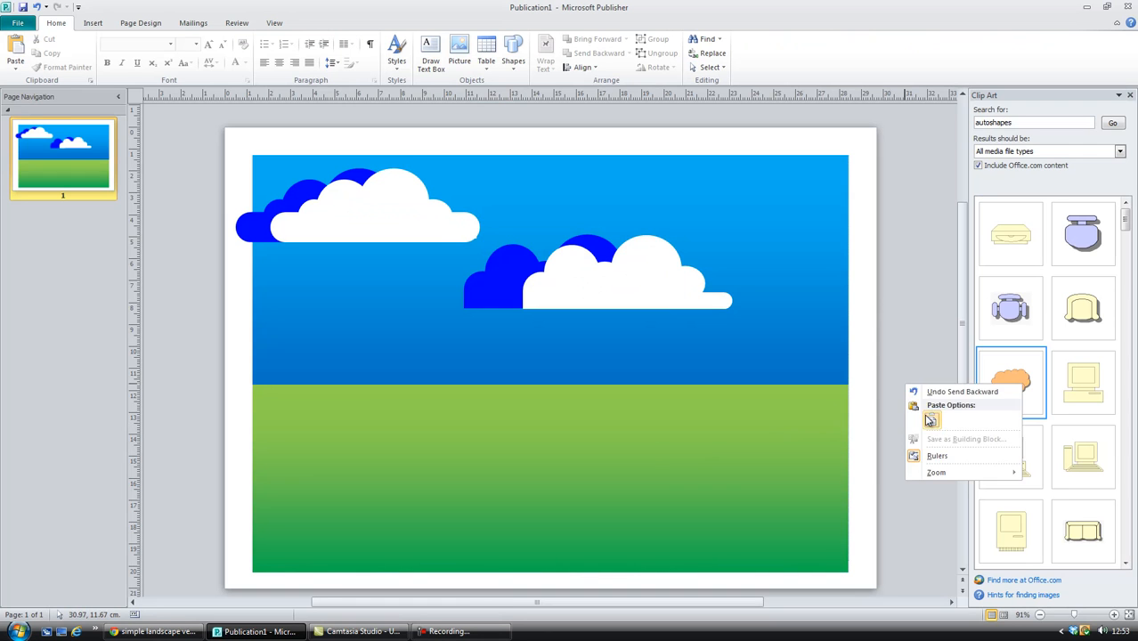
left_click(931, 420)
left_click_drag(904, 430, 392, 471)
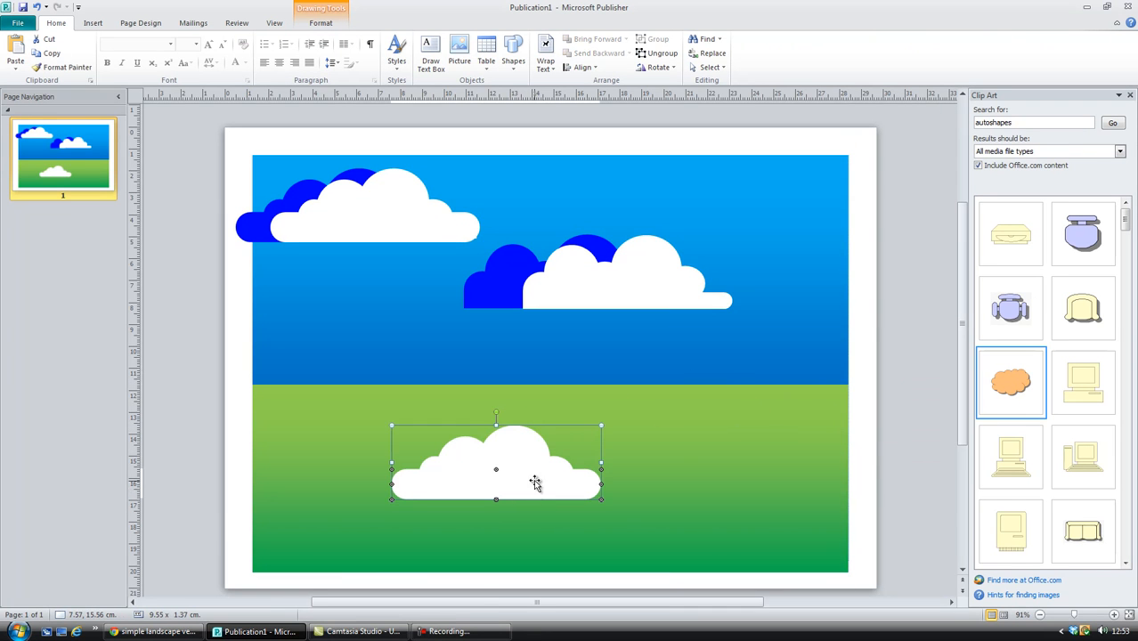
left_click(657, 55)
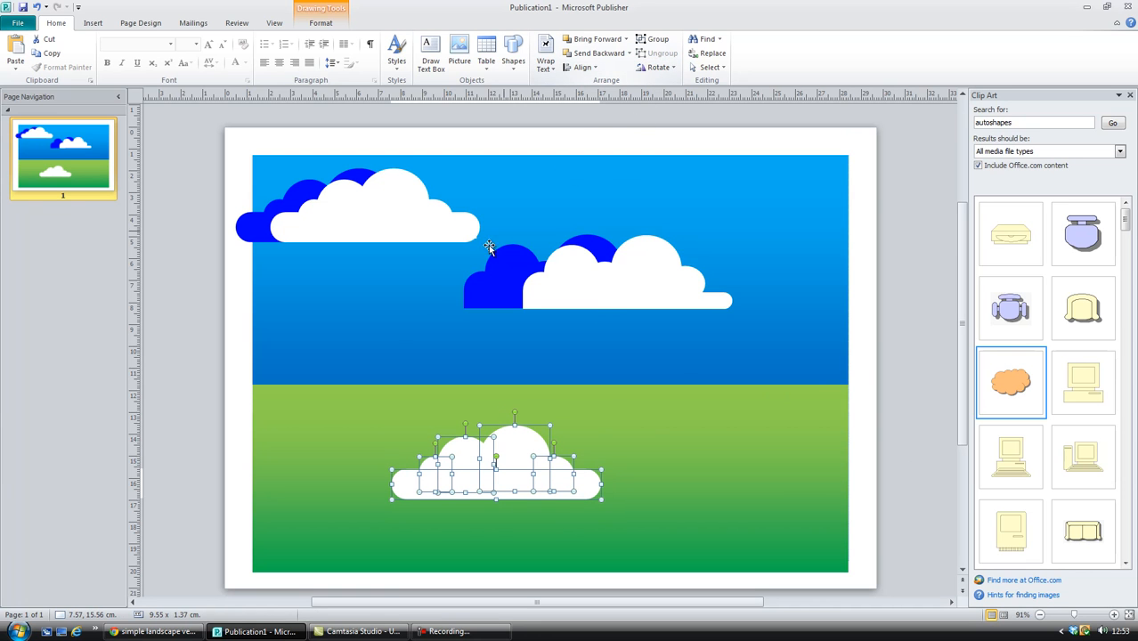
left_click(158, 439)
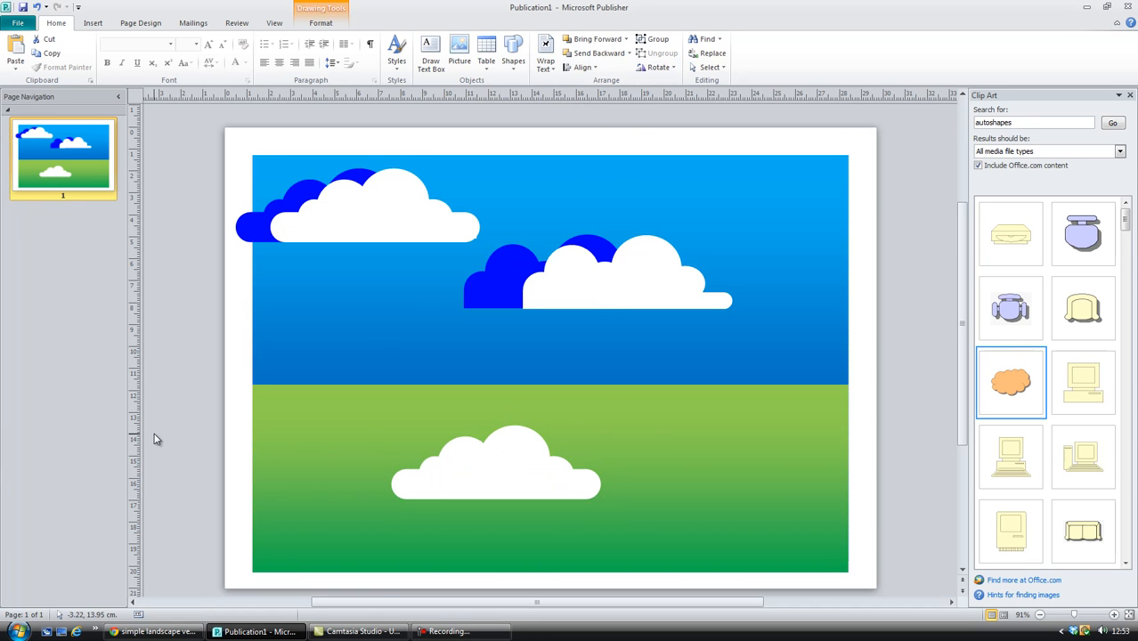
- Pull the ungrouped cloud's circles apart across the ground and move its rounded bar to the left end of the horizon
left_click_drag(464, 494, 436, 491)
left_click_drag(436, 463, 390, 434)
left_click_drag(461, 443, 600, 407)
left_click_drag(521, 437, 672, 442)
left_click_drag(550, 462, 722, 473)
left_click_drag(509, 485, 397, 387)
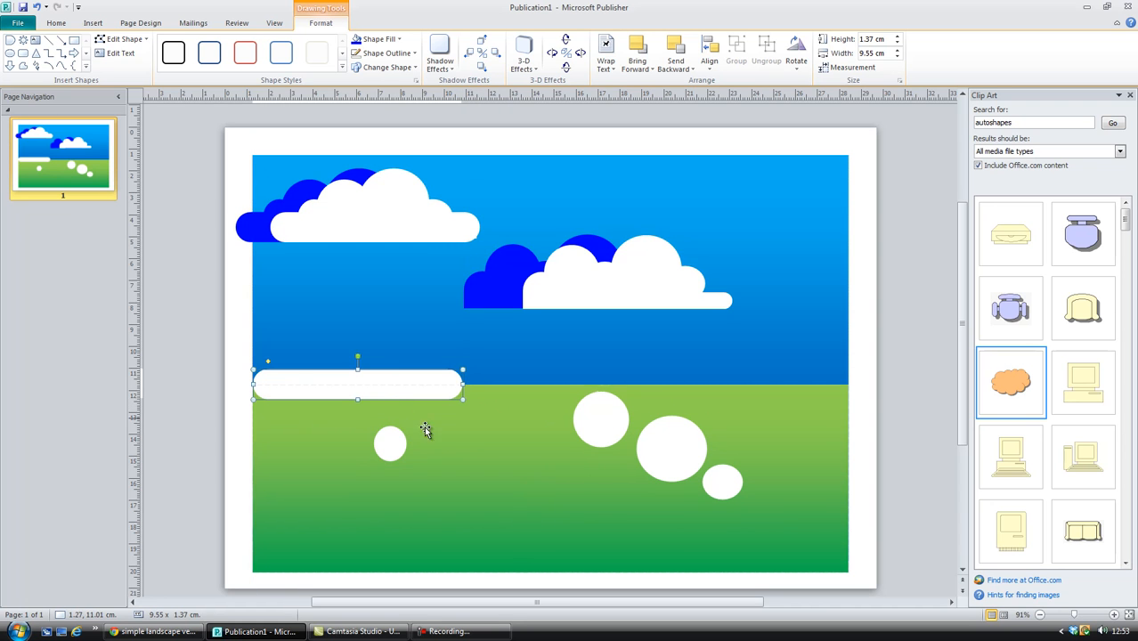
- Resize one loose circle to about 2.95 by 2.77 cm and another to 1.87 by 1.75 cm, side by side on the bar's left half
left_click(397, 450)
left_click_drag(397, 450, 339, 326)
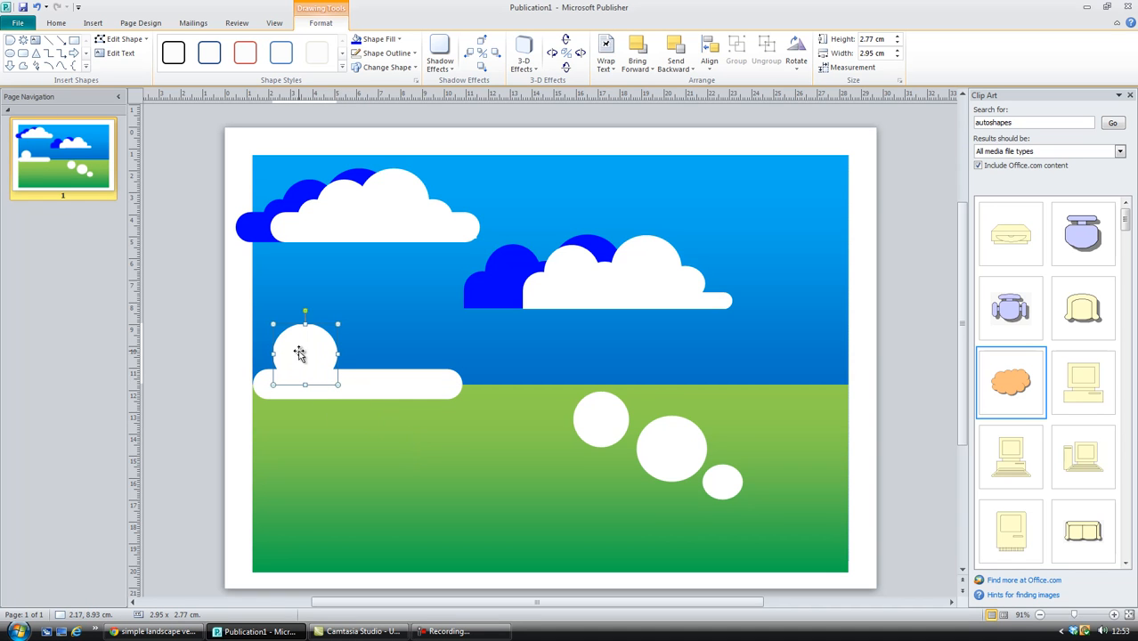
left_click_drag(299, 358, 299, 367)
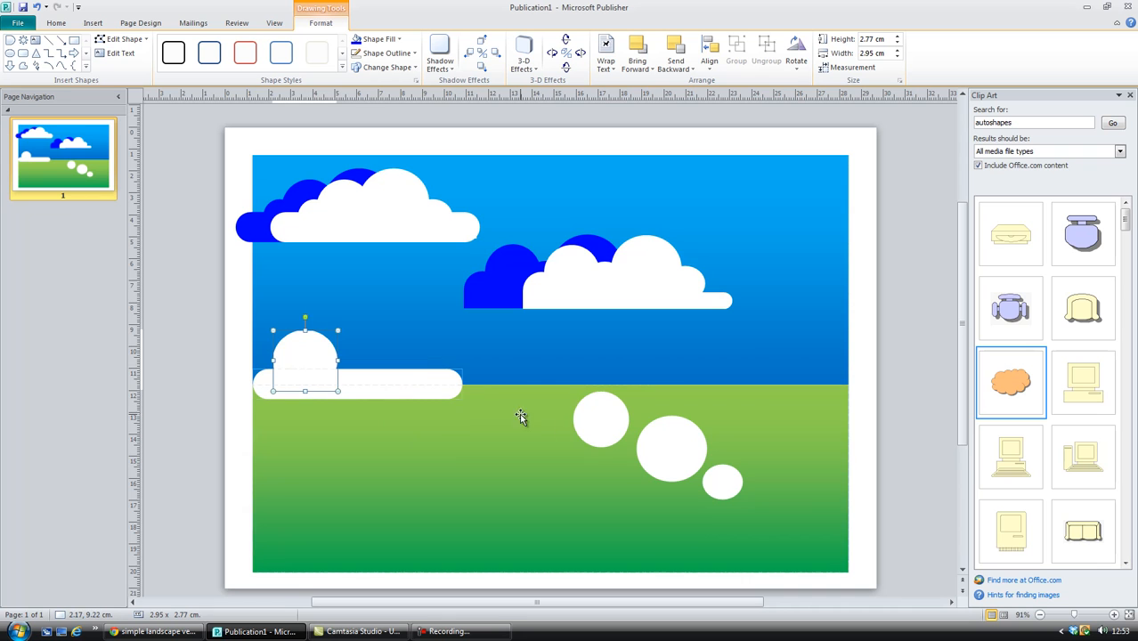
left_click(607, 432)
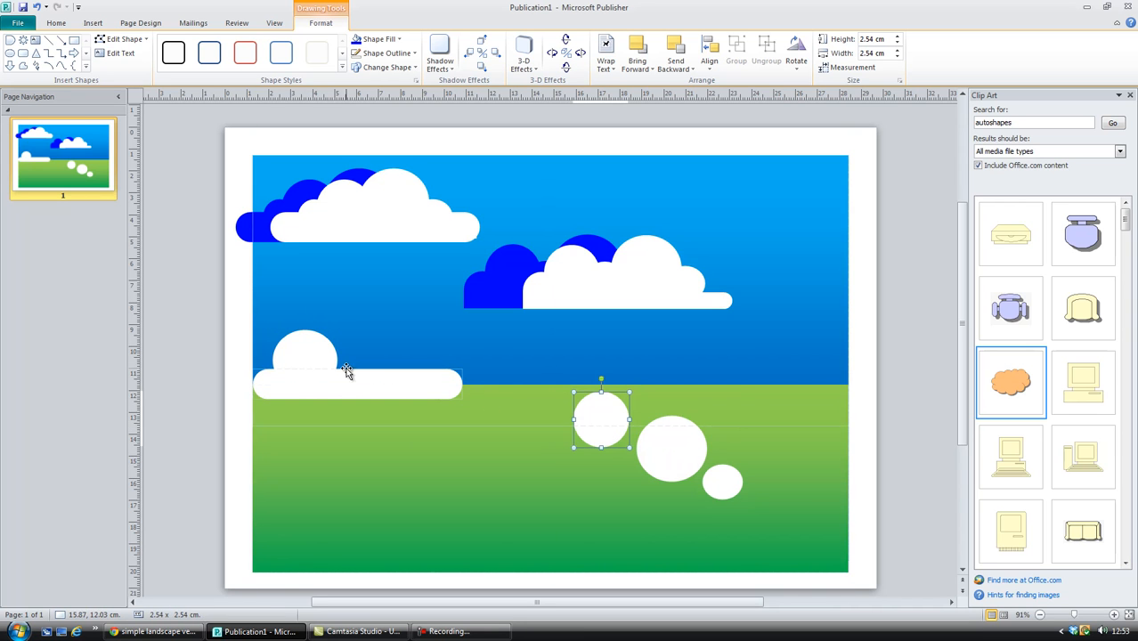
left_click_drag(597, 425, 352, 372)
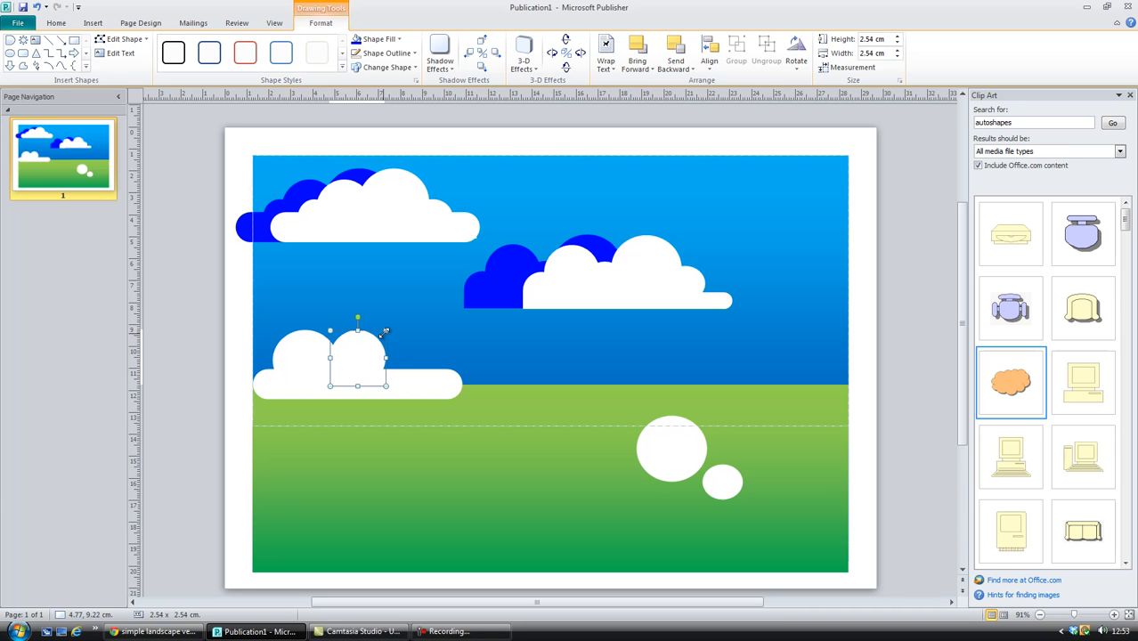
left_click_drag(384, 331, 372, 348)
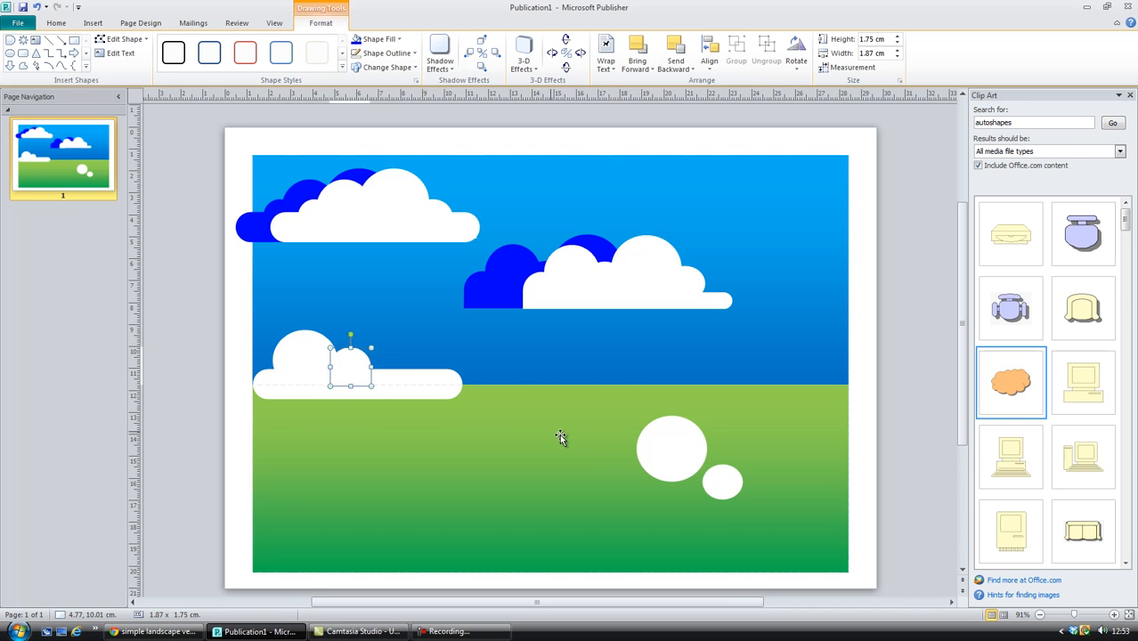
- Place the largest circle and the remaining small one on the bar's right half, and widen the bar to about 9.84 cm
left_click_drag(658, 458, 393, 359)
left_click_drag(722, 481, 446, 375)
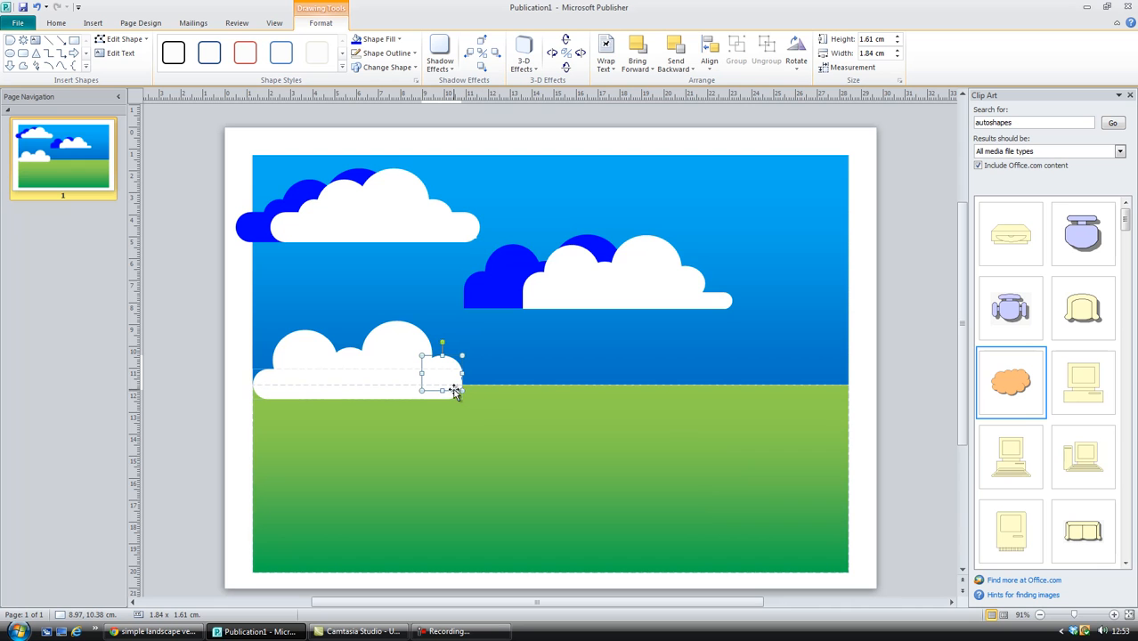
left_click(513, 416)
left_click(449, 392)
left_click(400, 393)
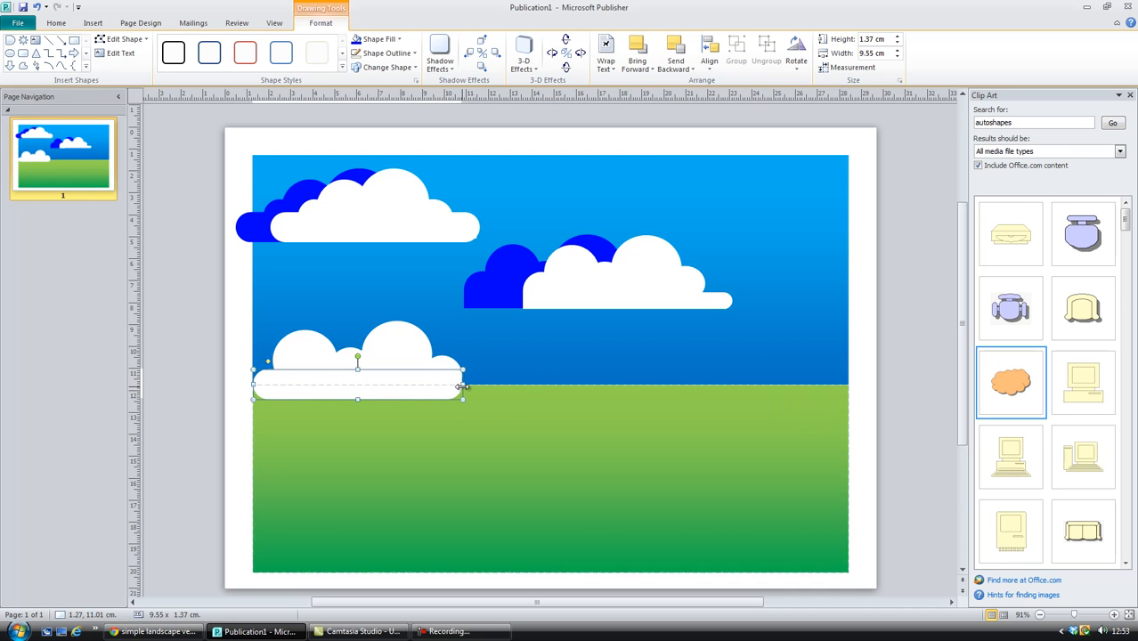
left_click_drag(462, 385, 463, 386)
left_click(522, 443)
left_click(236, 373)
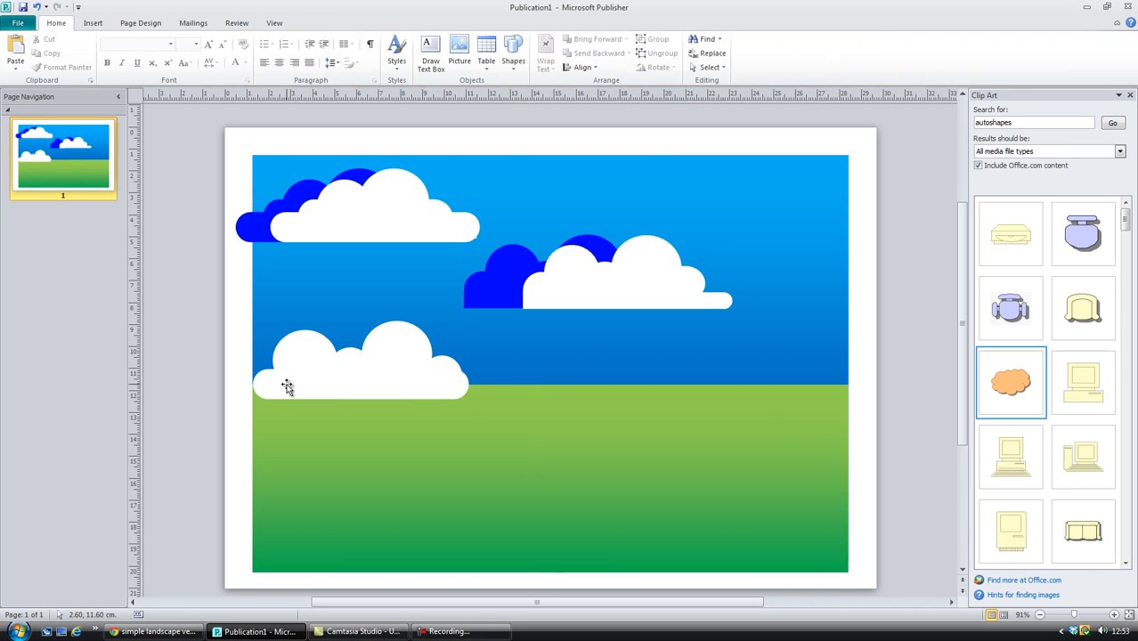
- Group the horizon bar and its four circles into one bush shape
left_click(385, 389)
left_click(404, 362, "shift")
left_click(452, 373, "shift")
left_click(353, 362, "shift")
left_click(323, 371, "shift")
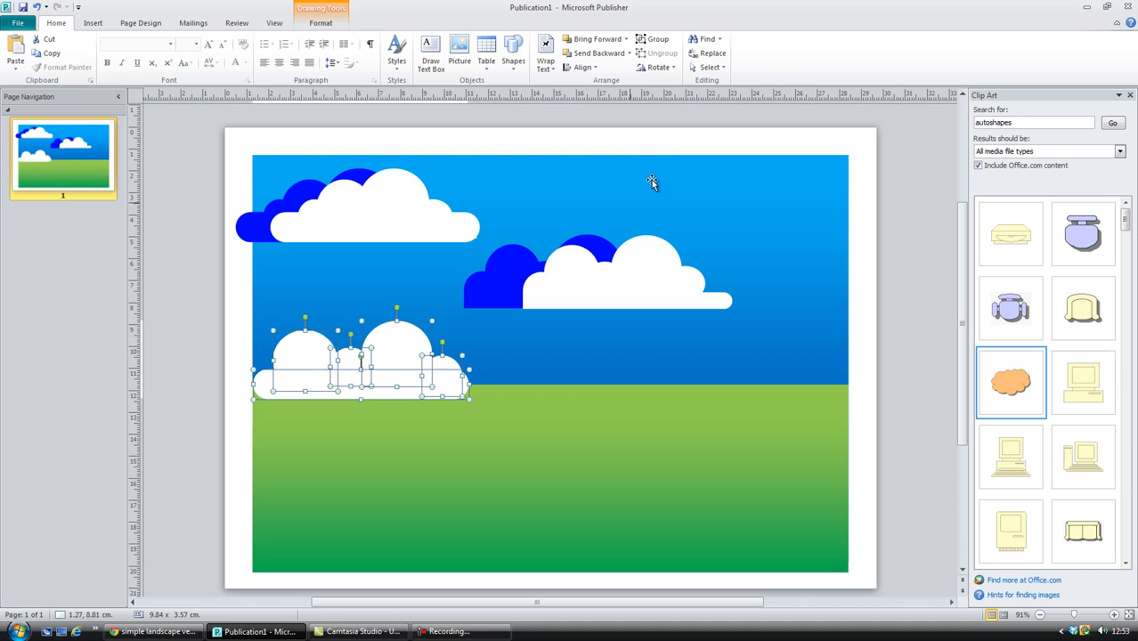
left_click(657, 40)
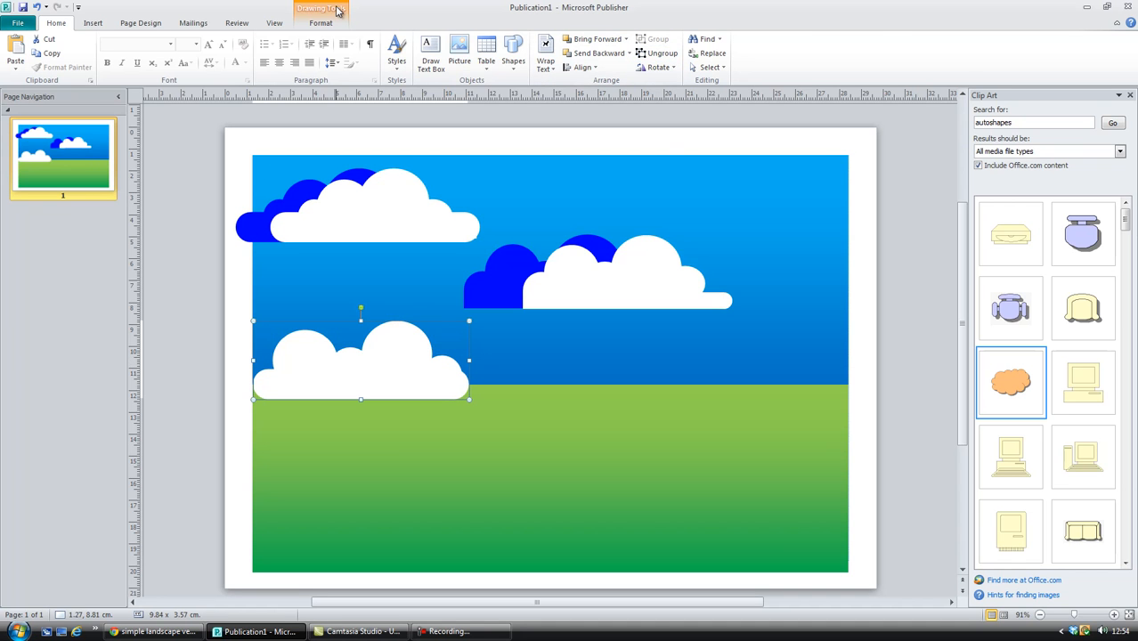
- Fill the grouped bush shape with a dark green from the standard colors
left_click(336, 10)
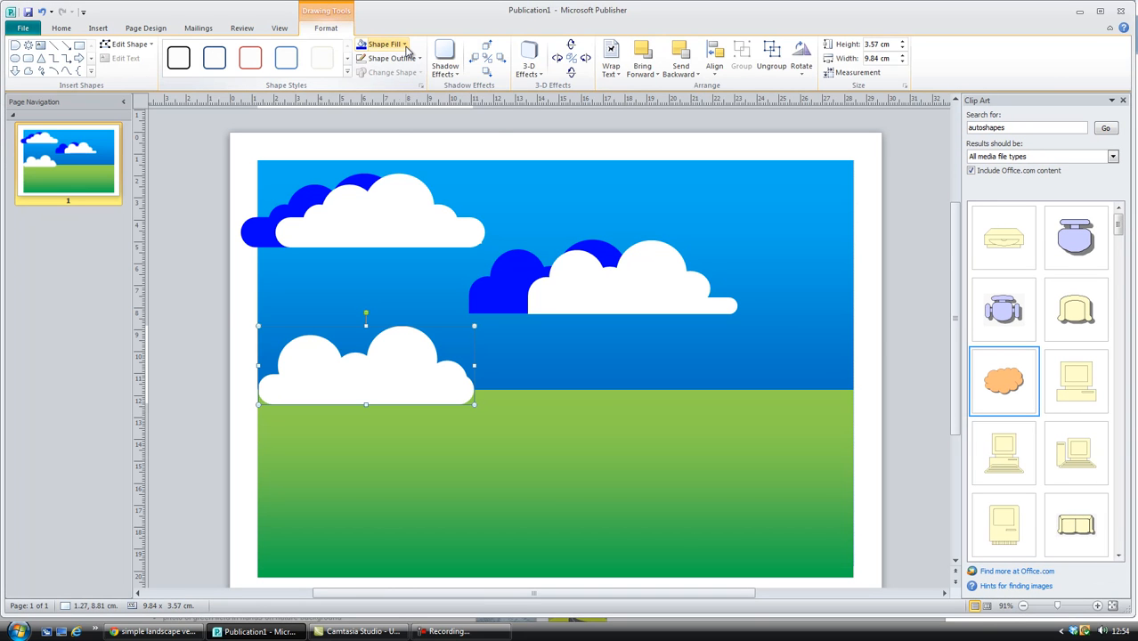
left_click(405, 44)
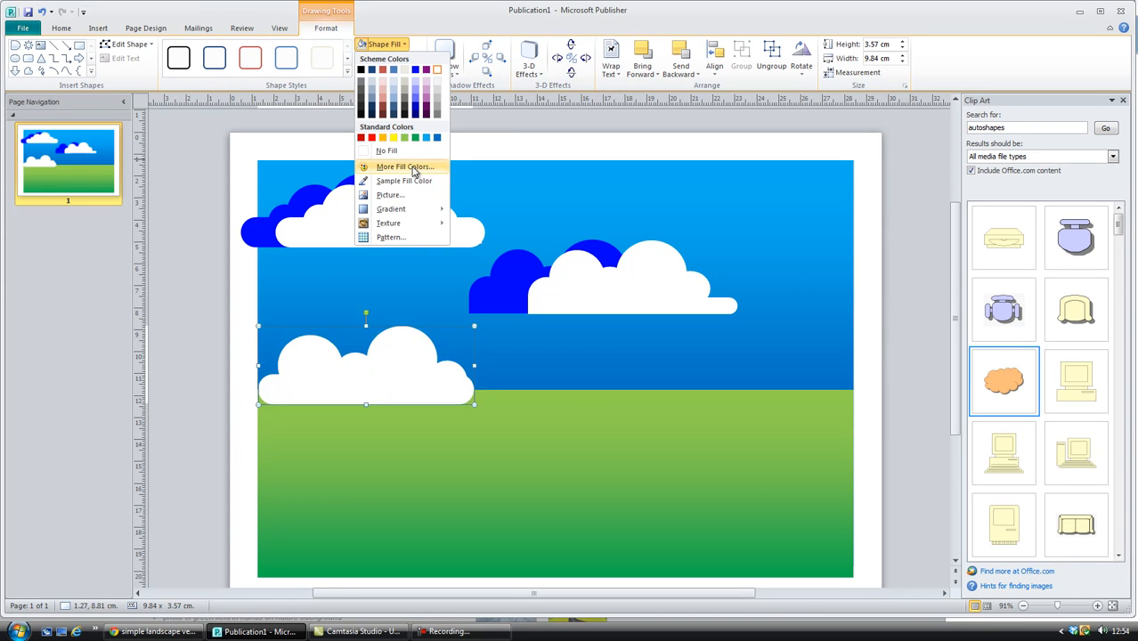
left_click(414, 169)
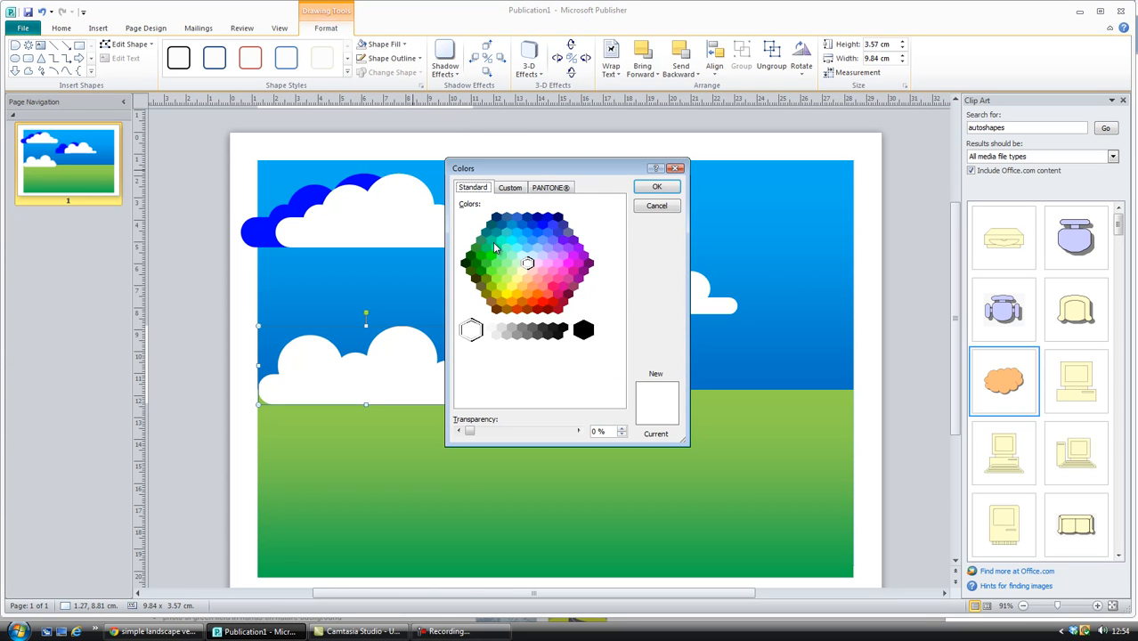
left_click(472, 257)
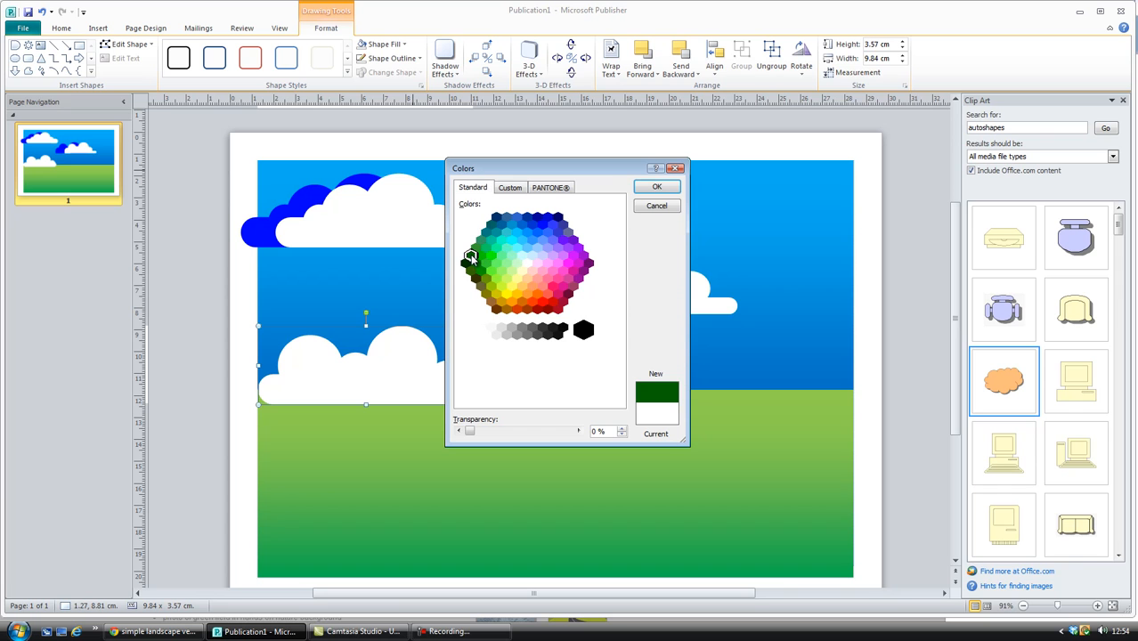
left_click(667, 190)
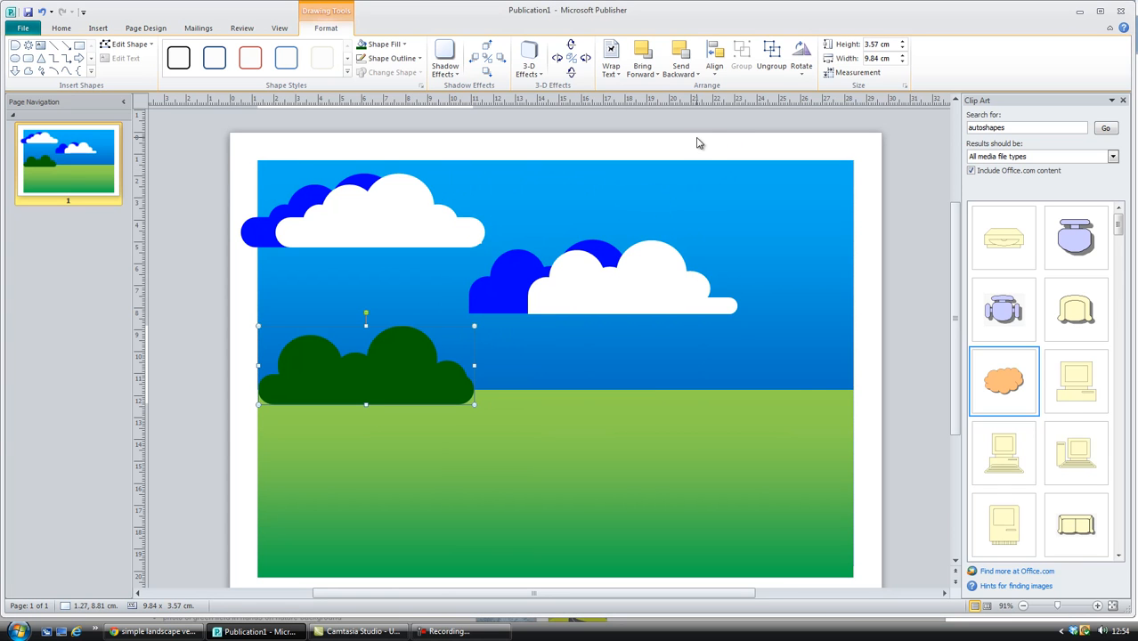
- Send the dark green bush backward so its base sits behind the green ground
left_click(698, 75)
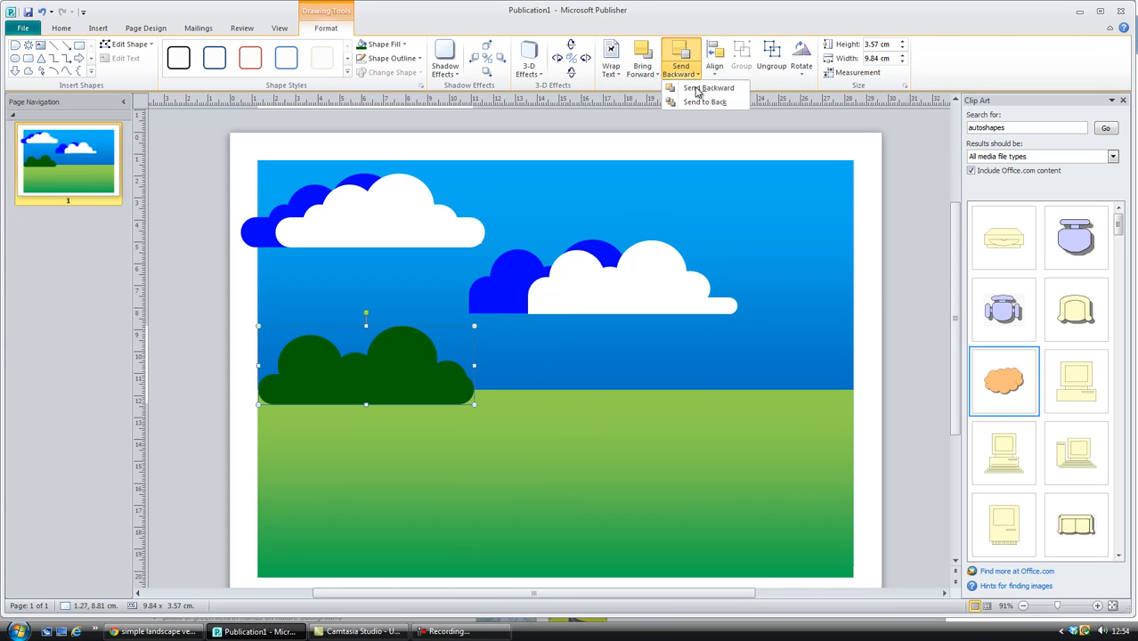
left_click(704, 89)
left_click(187, 371)
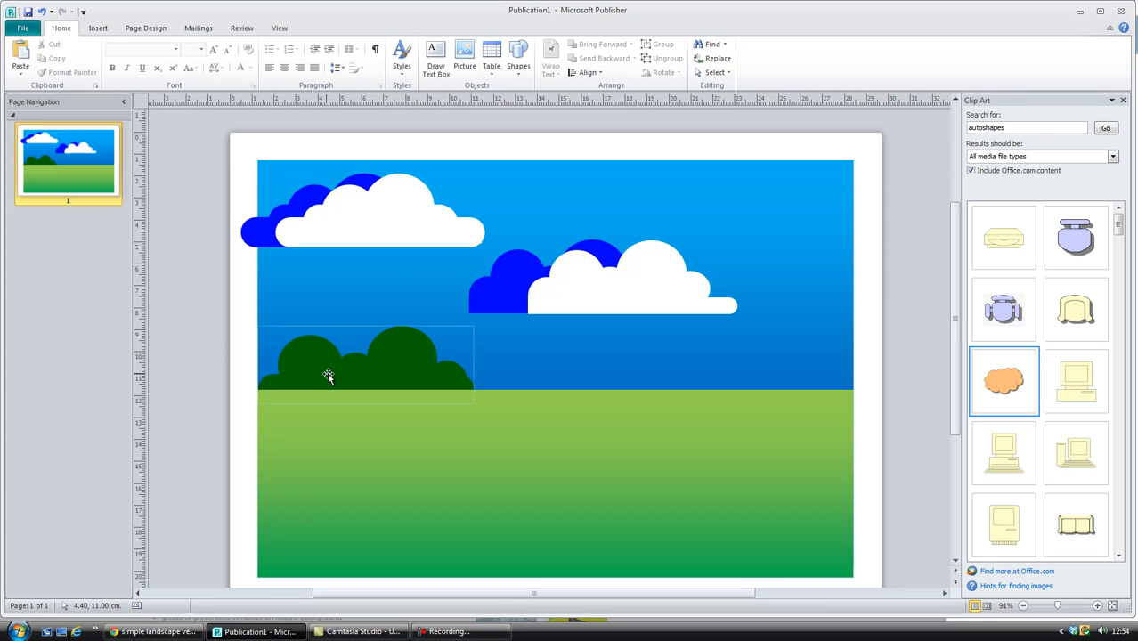
- Copy the dark green bush and paste a duplicate near the right end of the horizon
left_click(389, 376)
right_click(389, 376)
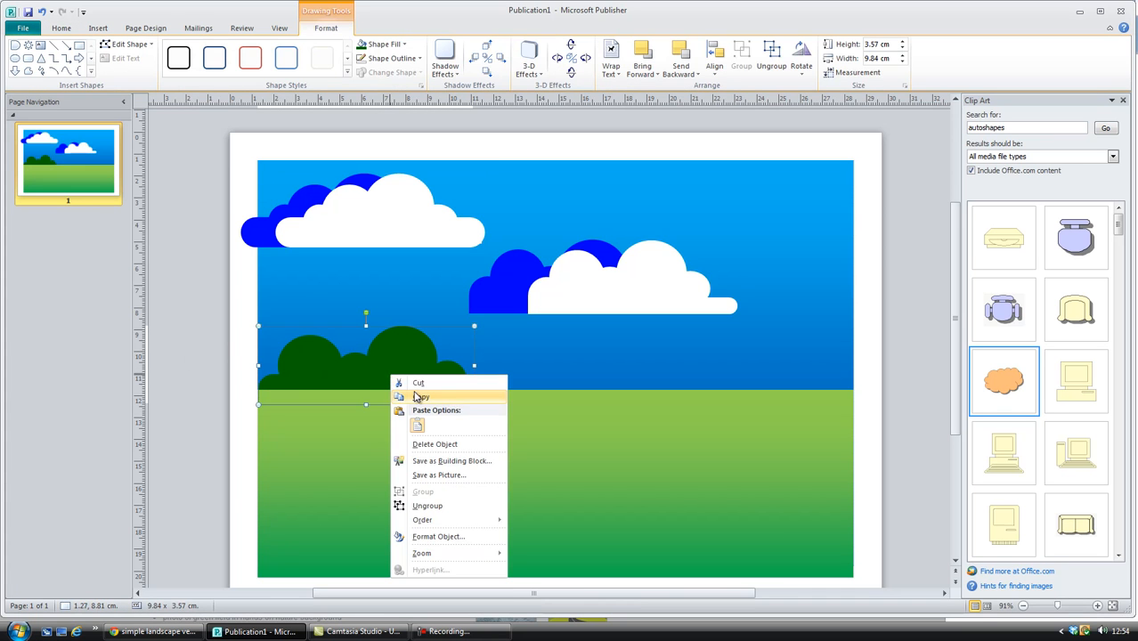
left_click(609, 392)
right_click(894, 376)
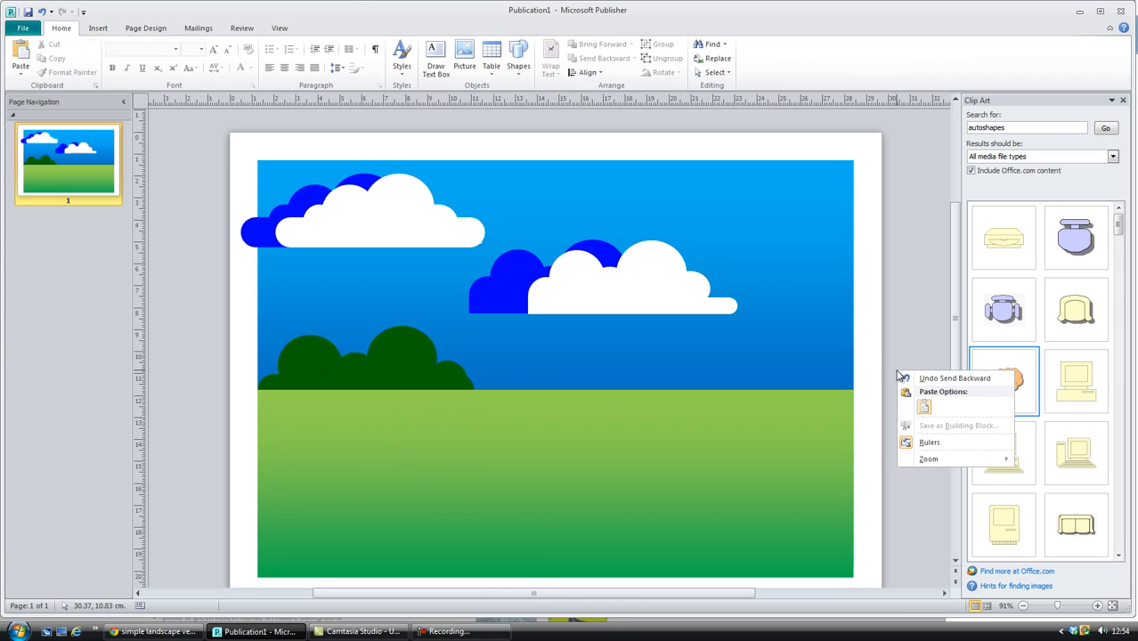
left_click(926, 383)
left_click_drag(925, 419, 626, 396)
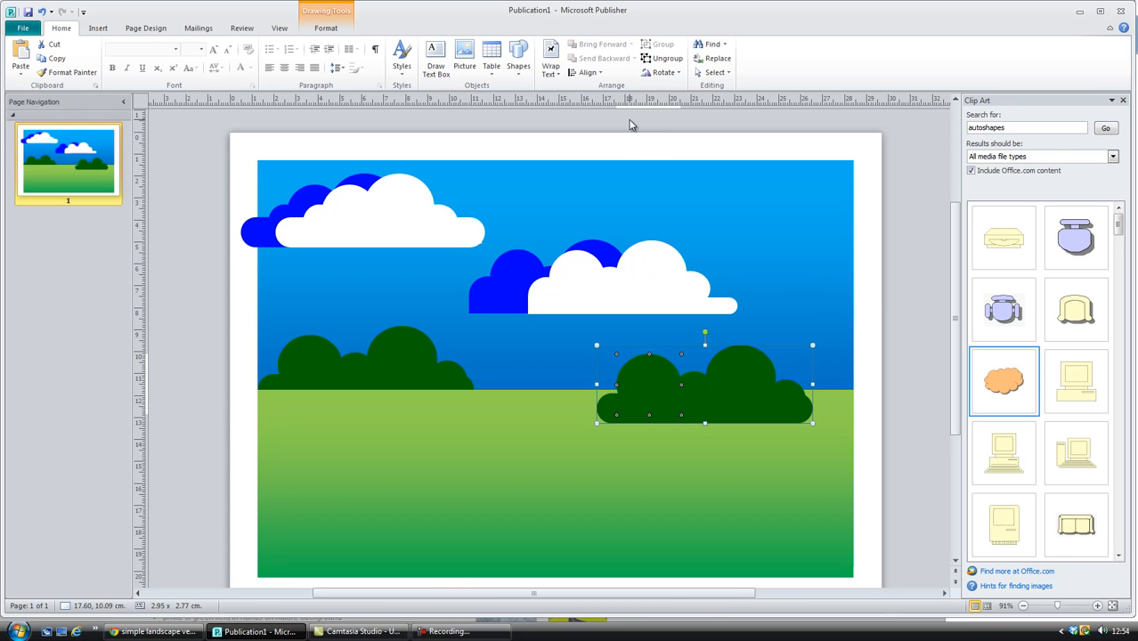
- Fill the bush copy near the right end of the horizon with a slightly lighter green, RGB 0, 128, 0
left_click(337, 10)
left_click(739, 356)
left_click(901, 370)
left_click(736, 360)
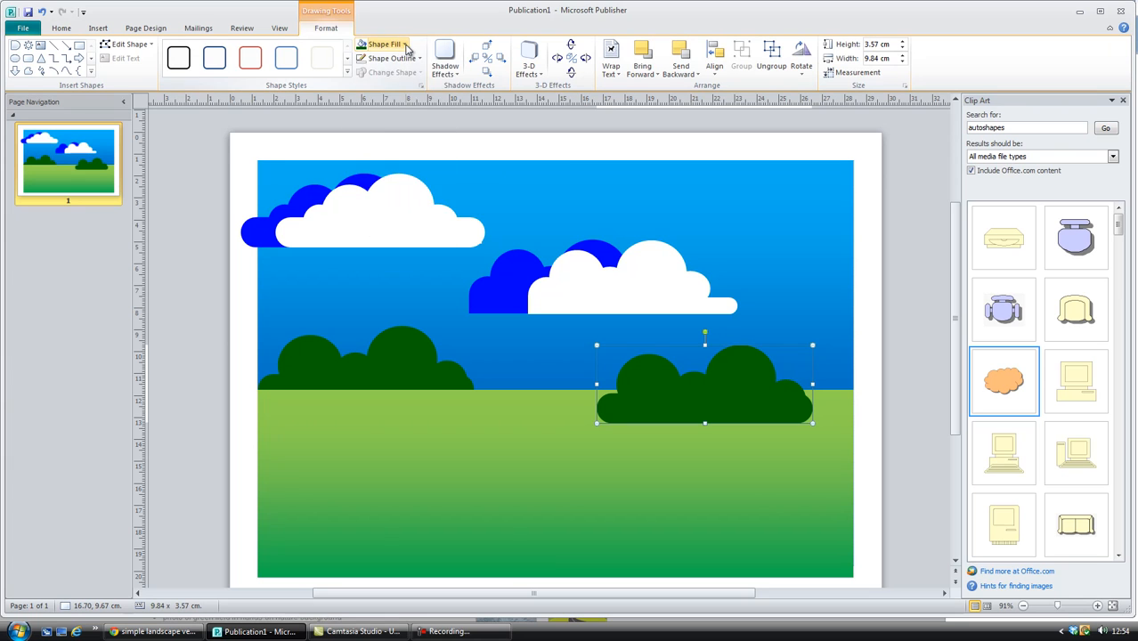
left_click(406, 46)
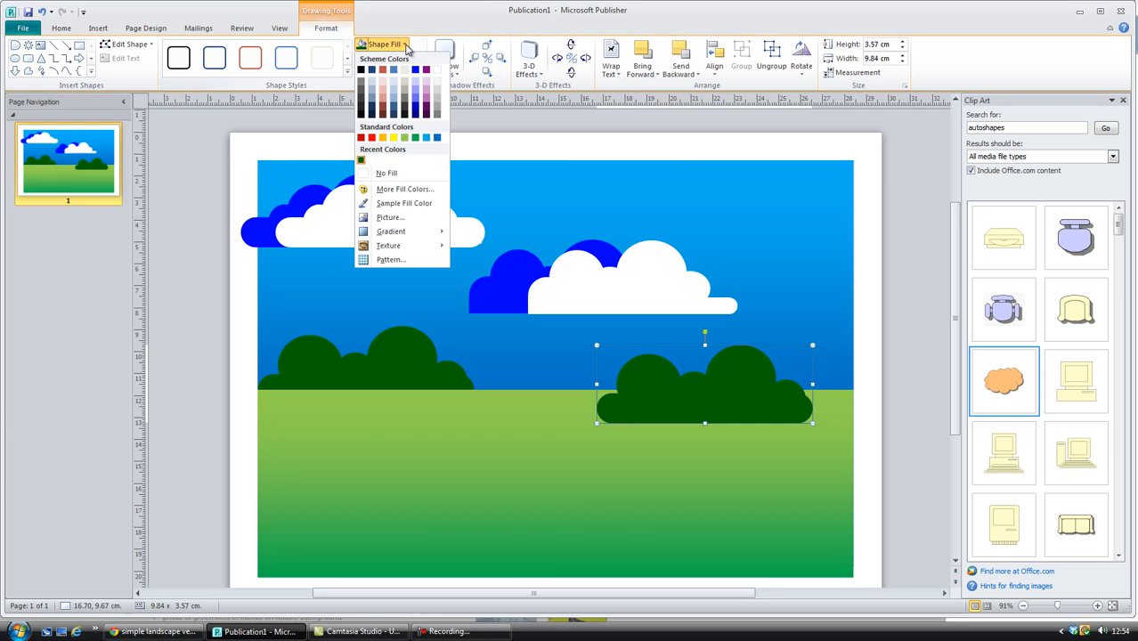
left_click(410, 189)
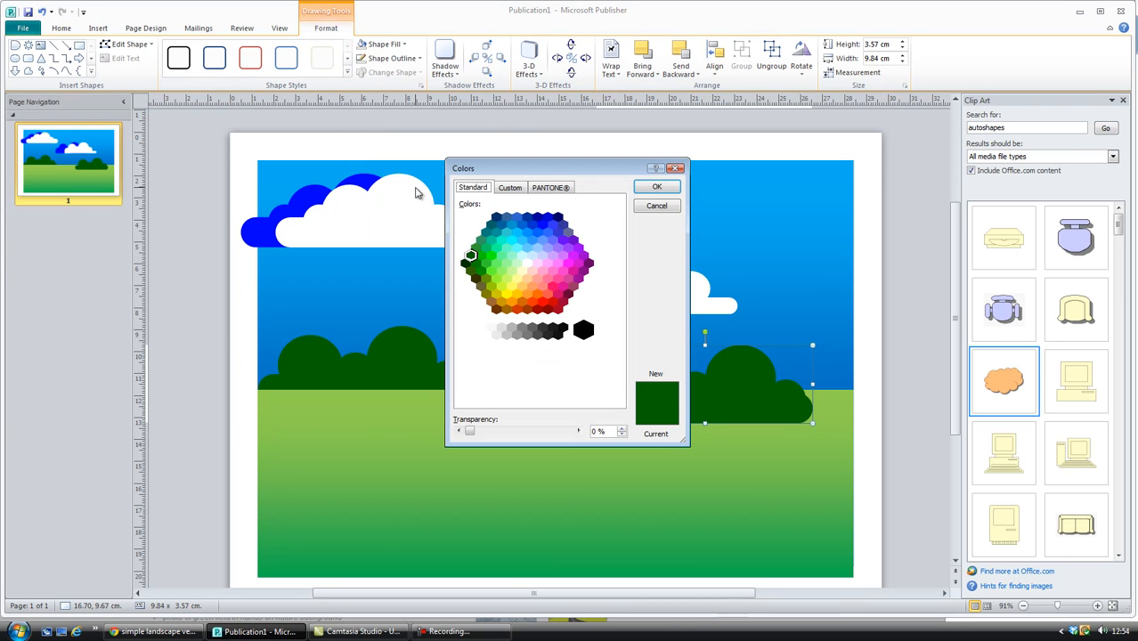
left_click(481, 272)
left_click(487, 265)
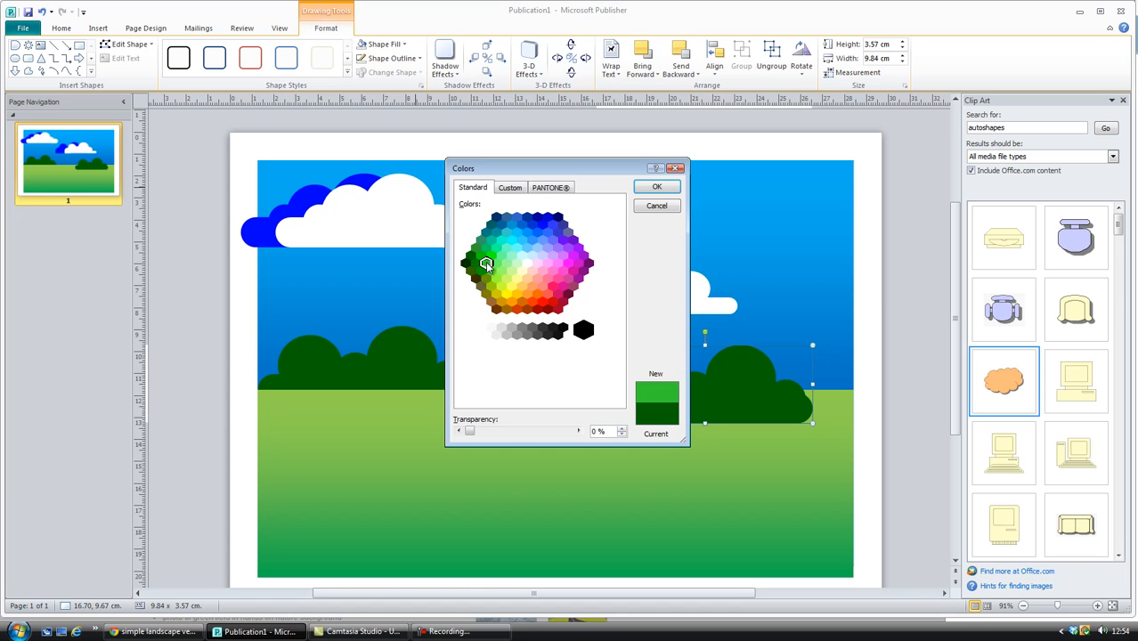
left_click(476, 263)
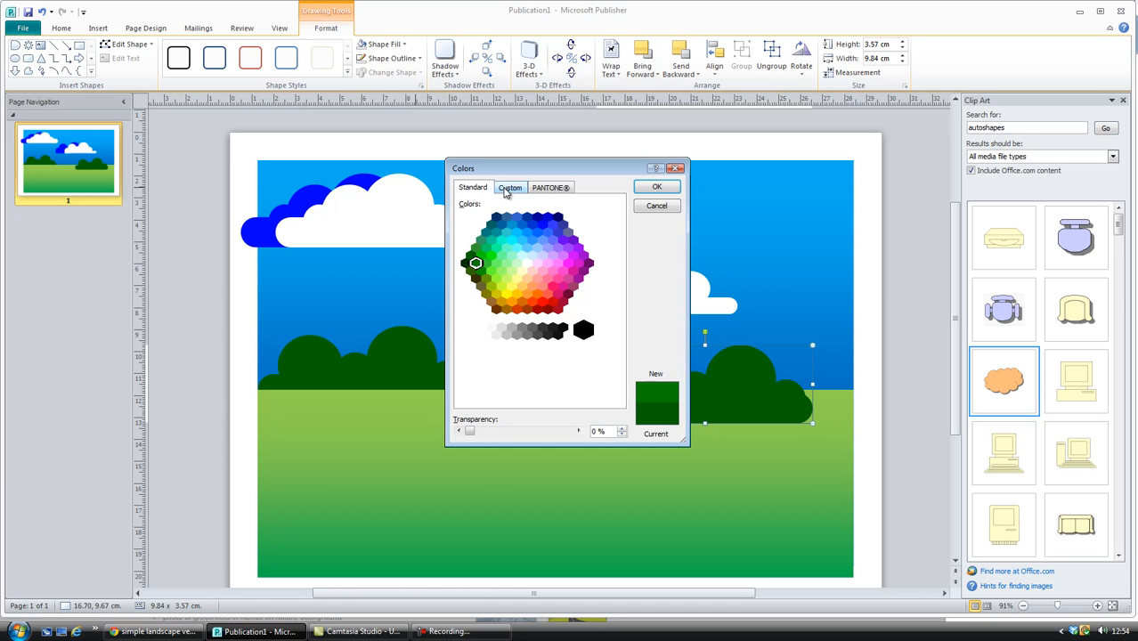
left_click(508, 189)
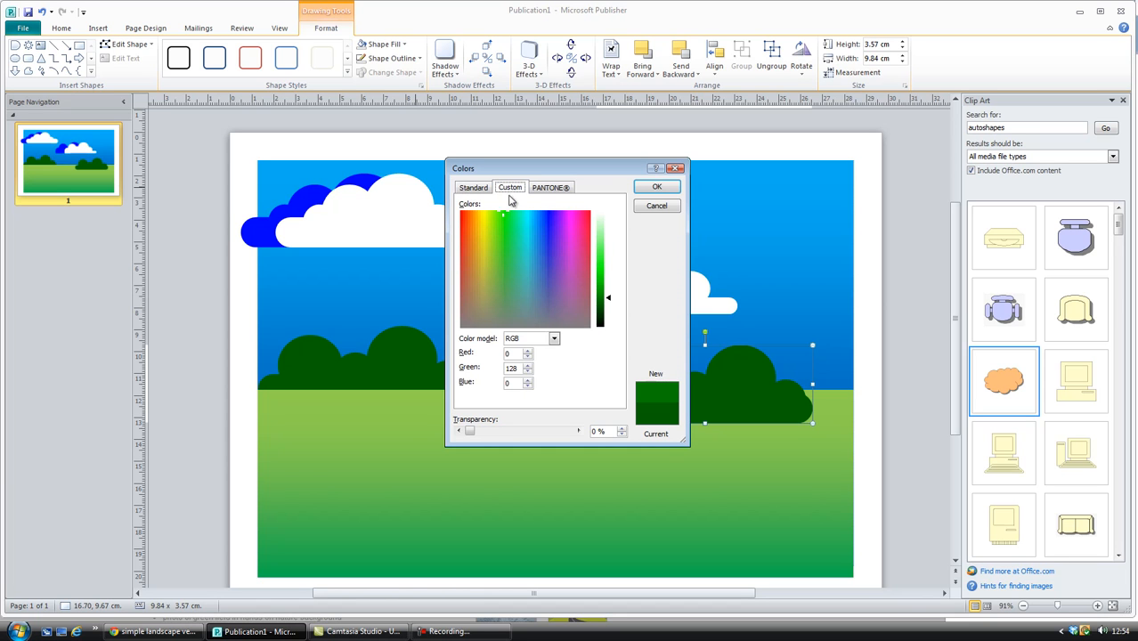
left_click(656, 191)
left_click(655, 191)
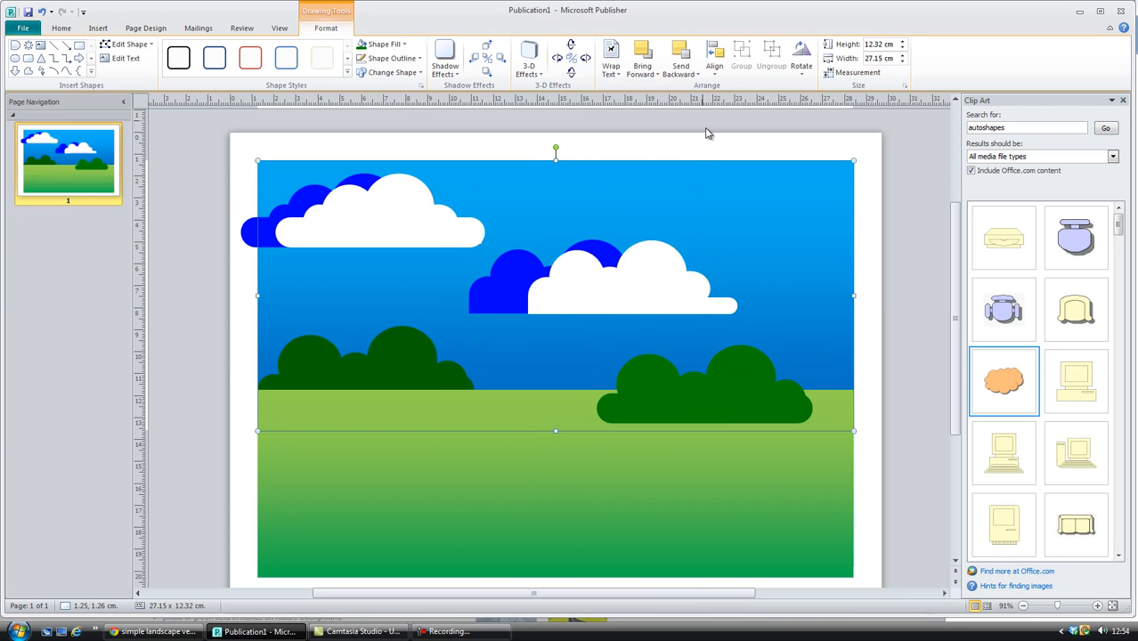
- Send the lighter green bush backward so its base sits behind the green ground
left_click(723, 347)
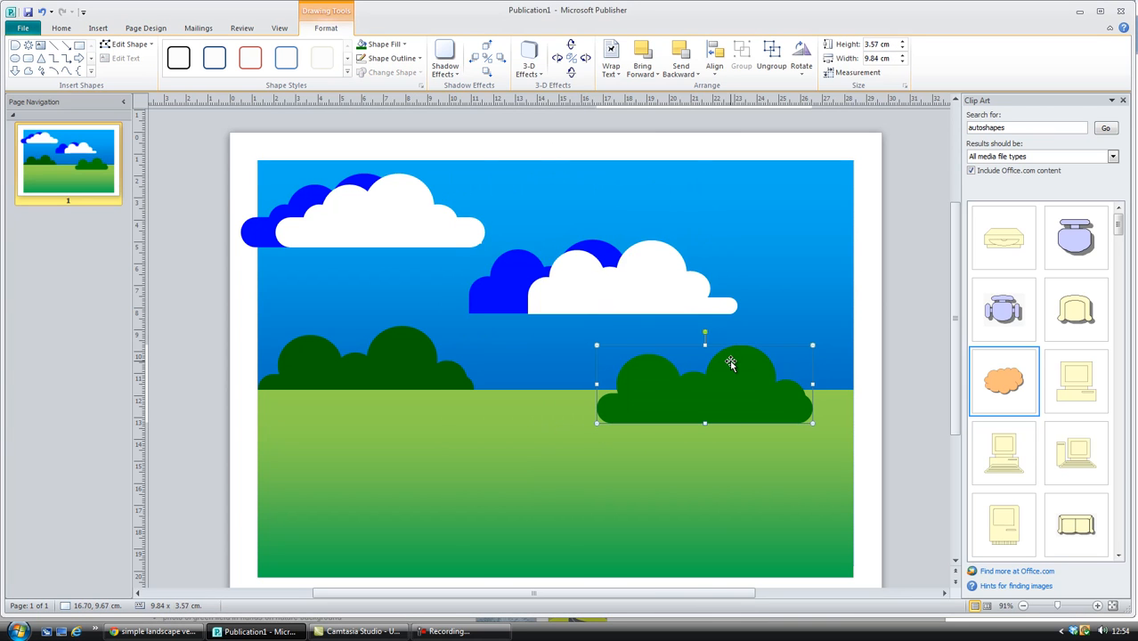
left_click(698, 75)
left_click(700, 92)
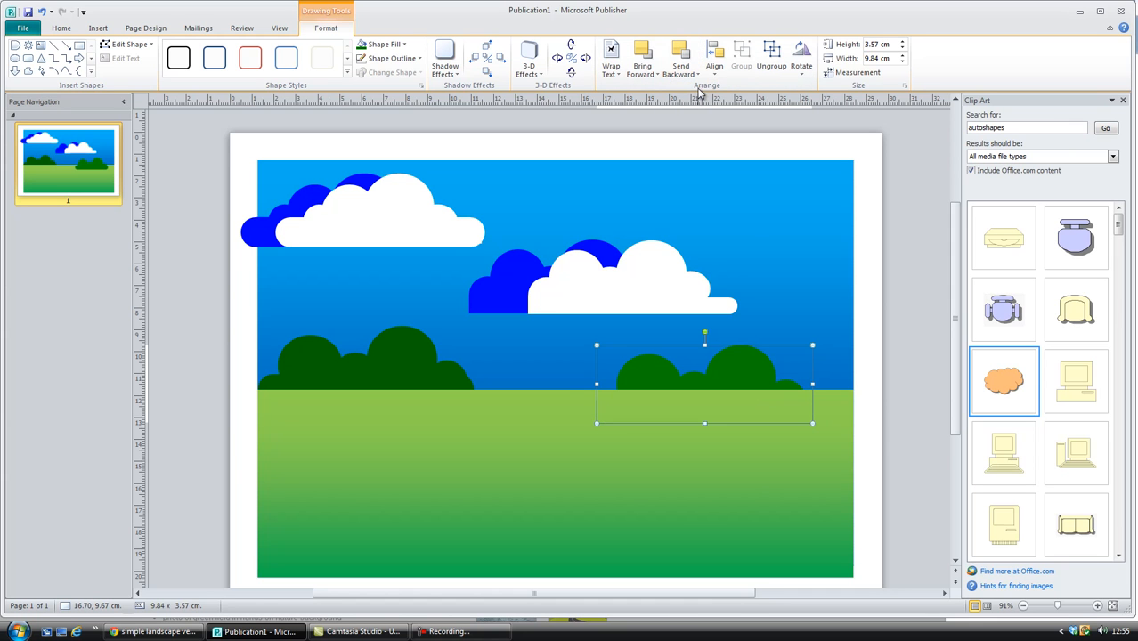
left_click(895, 403)
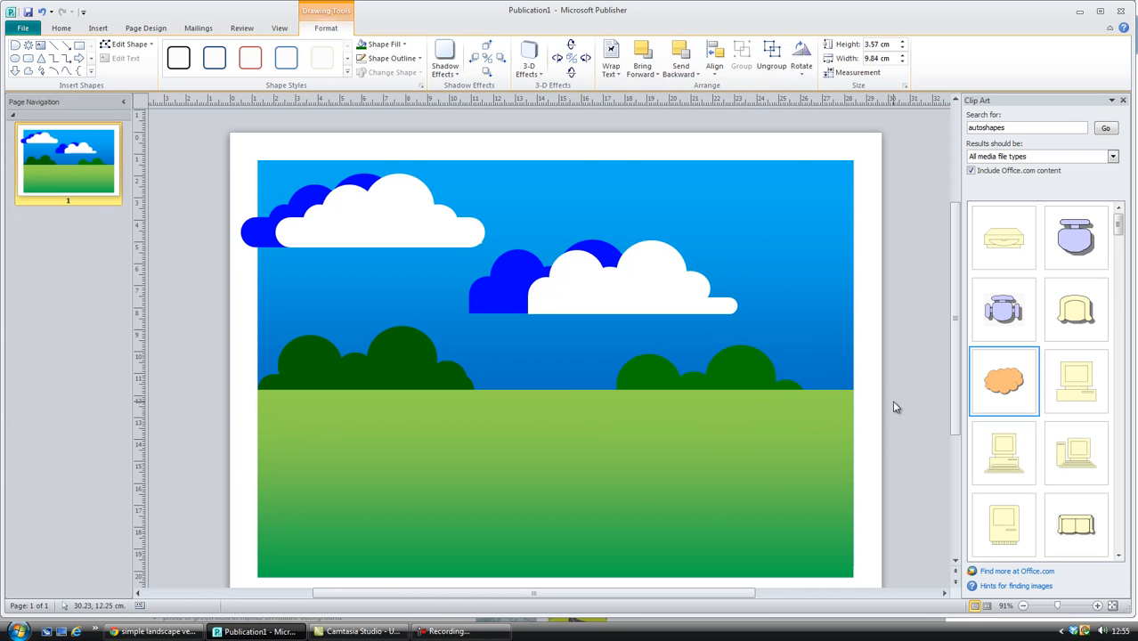
- Flip the lighter green bush on the horizon horizontally
left_click(748, 376)
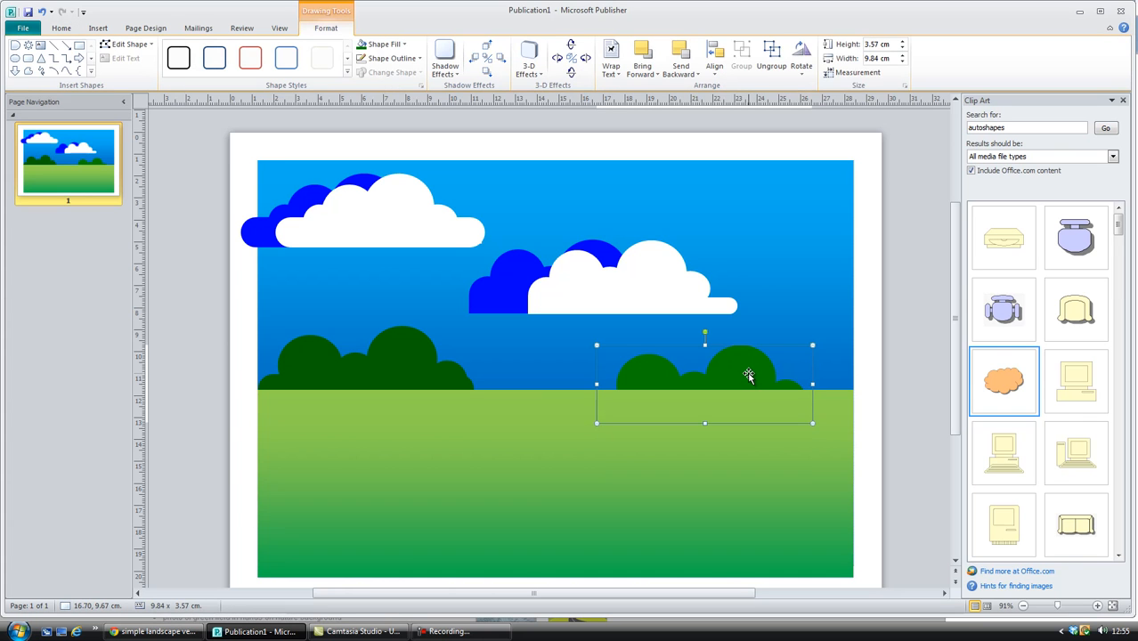
left_click(804, 78)
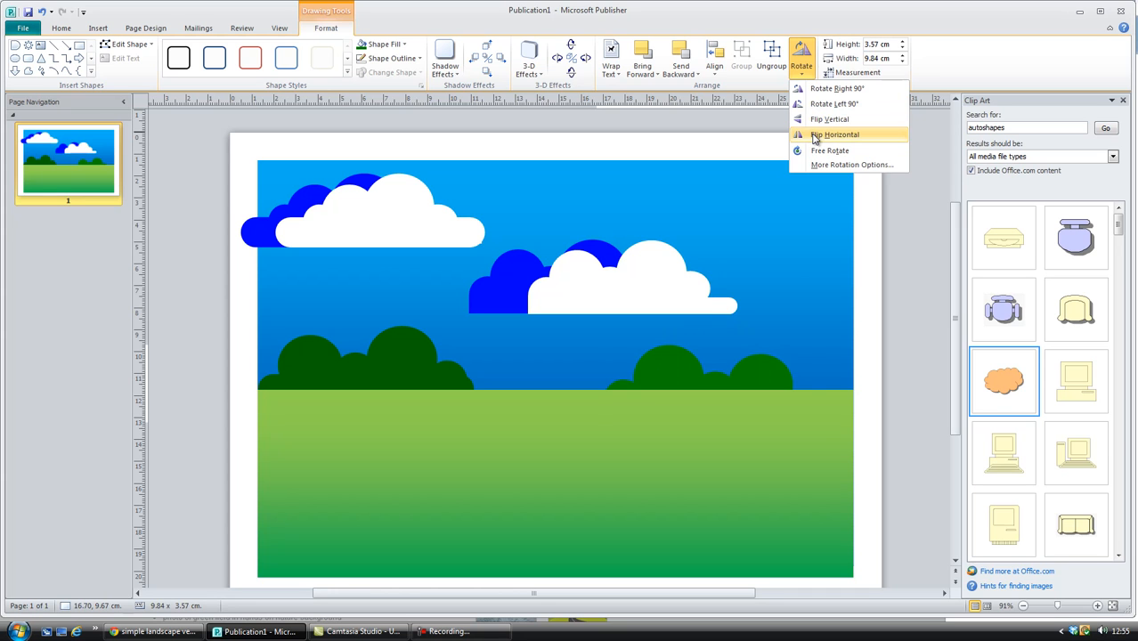
left_click(815, 136)
- Paste another copy of the dark green bush and place it in the middle of the green ground
left_click(926, 237)
right_click(924, 236)
left_click(946, 268)
left_click_drag(929, 299, 484, 503)
- Check the reference landscape in the browser, return to Publisher and move the foreground bush to the ground's lower-left corner
left_click(154, 631)
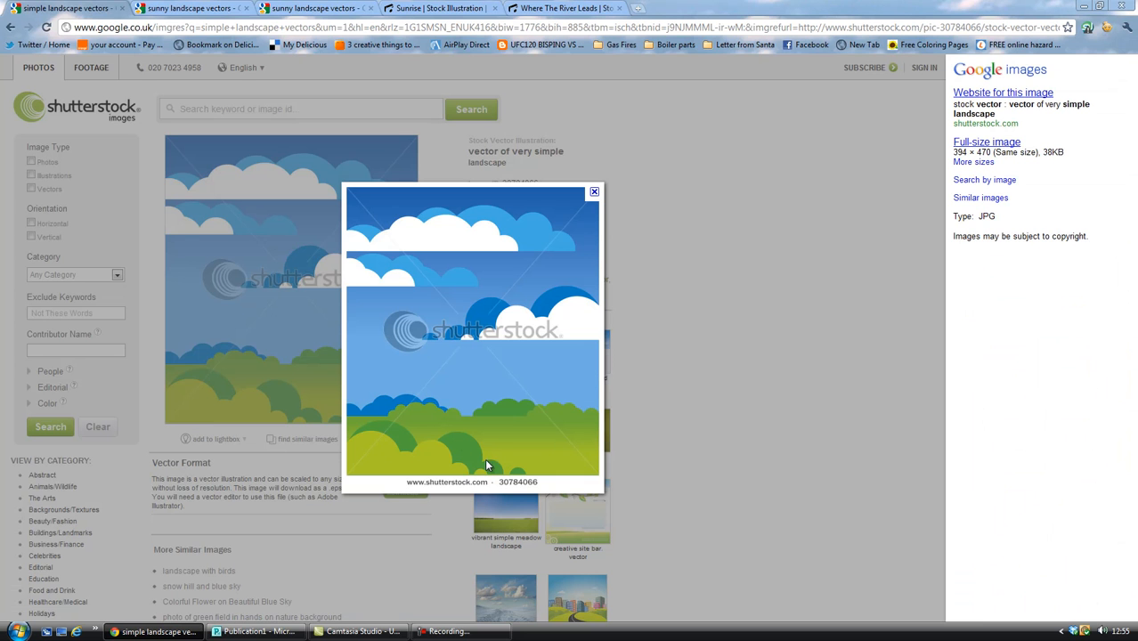
left_click(254, 631)
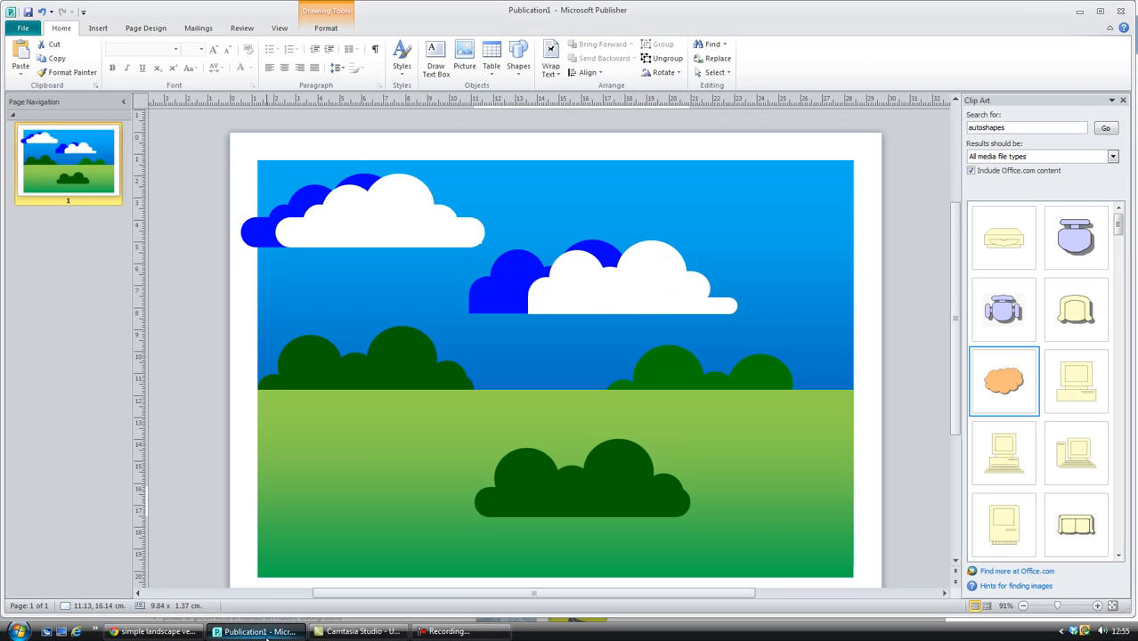
left_click_drag(577, 511, 311, 572)
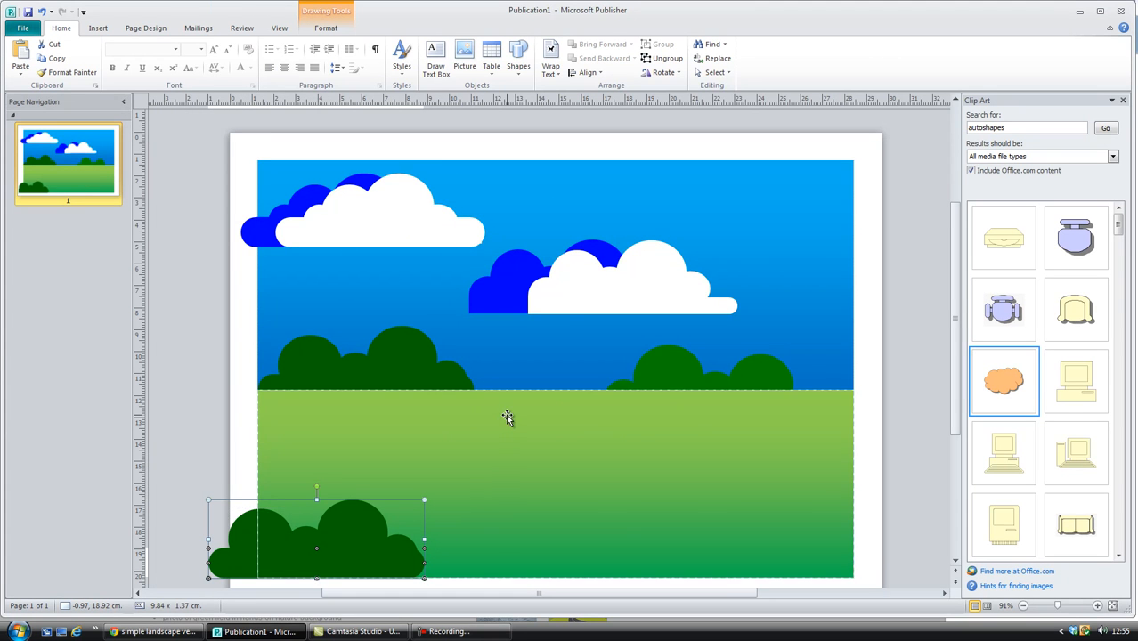
- Ungroup the foreground bush into its separate base bar and circles
left_click(368, 537)
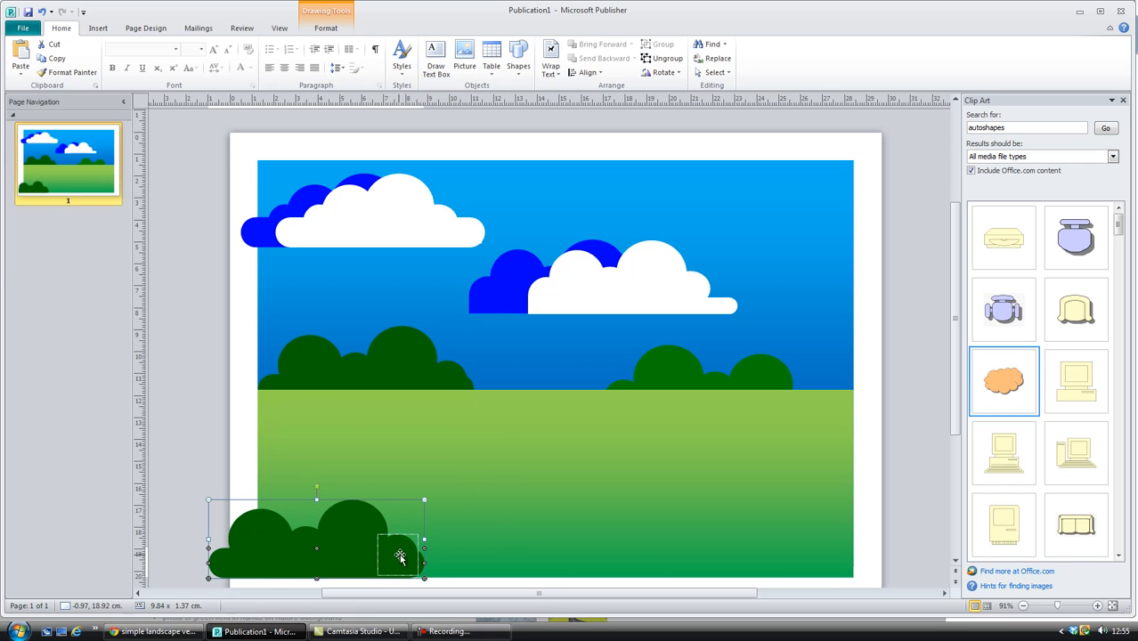
double_click(296, 568)
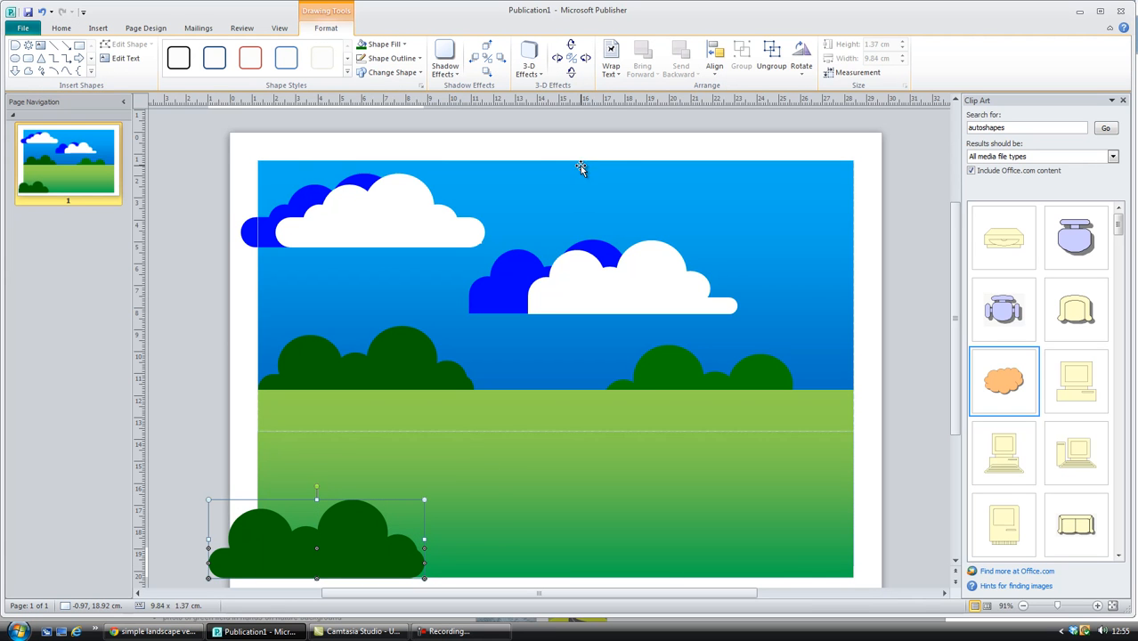
left_click(771, 58)
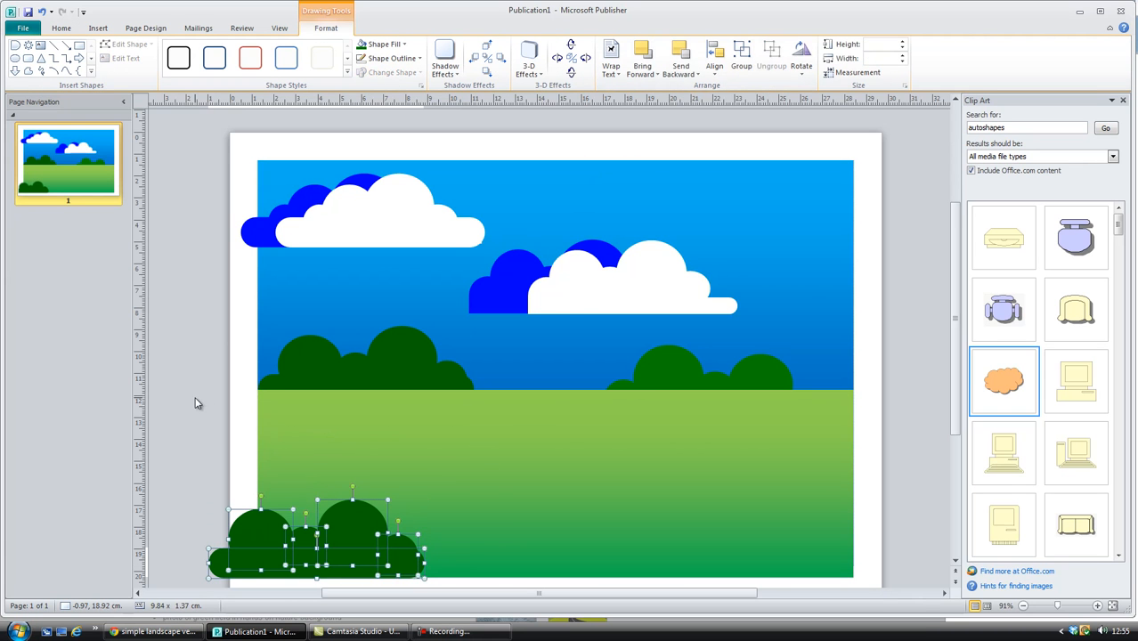
left_click(197, 403)
- Stretch the foreground bush's base bar to the right and move the small end circle toward the bar's new end
left_click(399, 561)
left_click_drag(422, 570, 506, 567)
left_click(406, 547)
left_click_drag(403, 545, 475, 531)
- Copy the foreground bush's large circle and paste a duplicate to fill the gap beside the small end circle
right_click(365, 526)
left_click(395, 369)
right_click(541, 432)
left_click(567, 481)
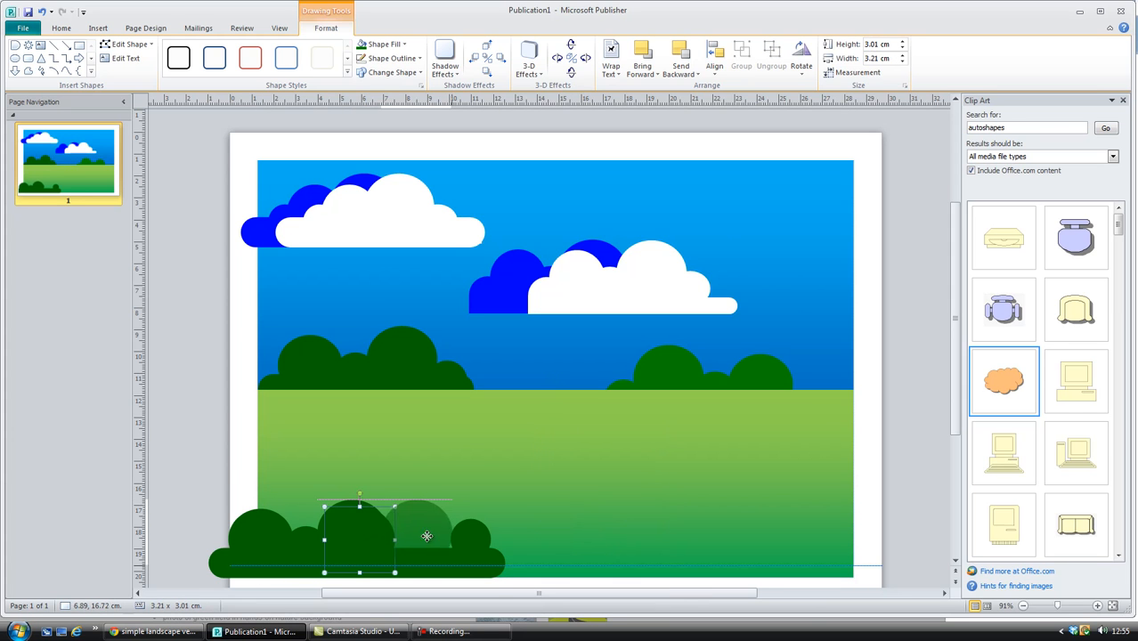